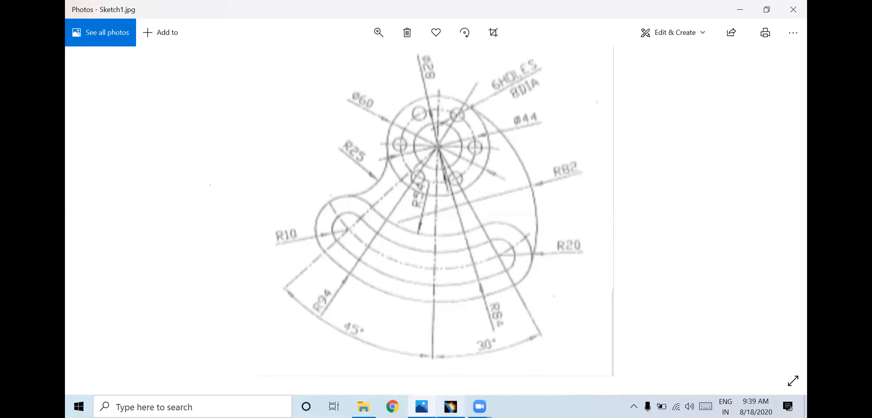
Switch to CATIA V5, create Part1 with hybrid design enabled, and open a sketch on the yz plane.
key(alt+Tab)
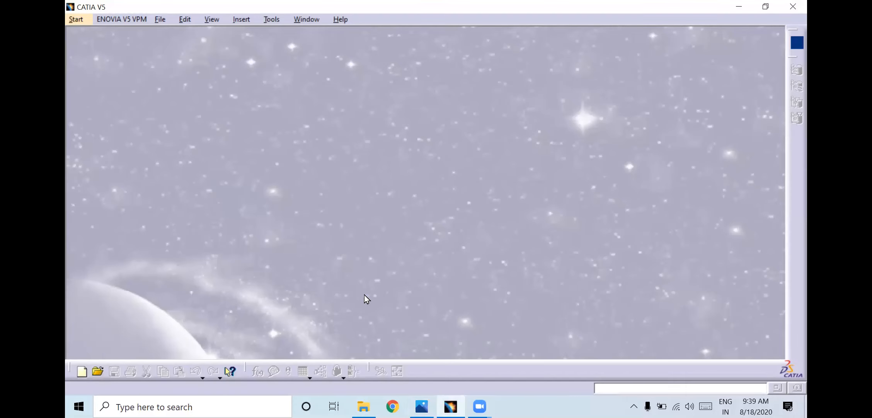
click(79, 18)
mouse_move(110, 46)
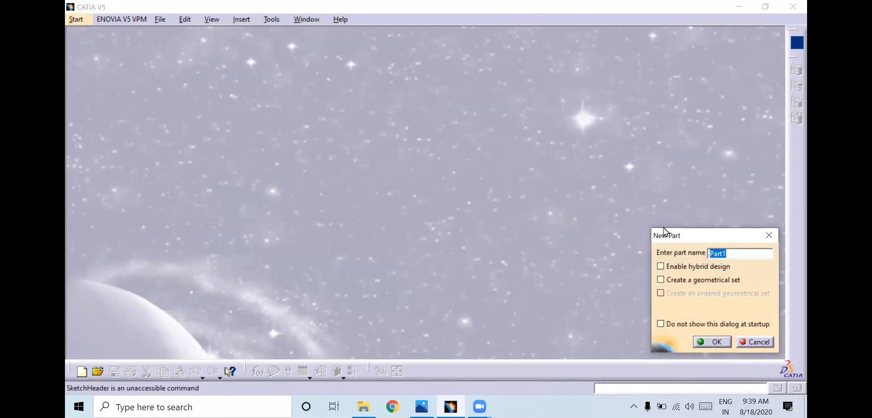
click(679, 267)
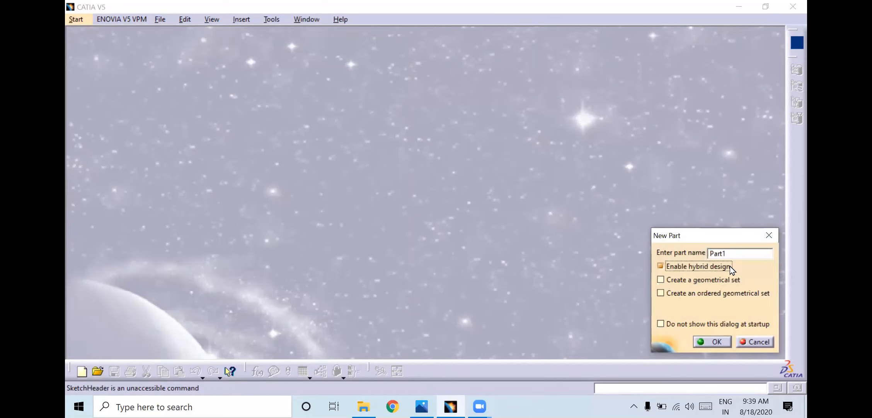
drag(733, 253, 670, 254)
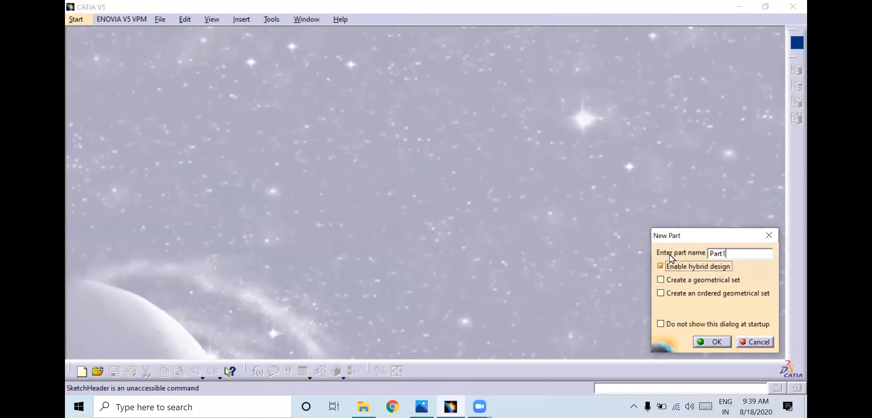
click(708, 339)
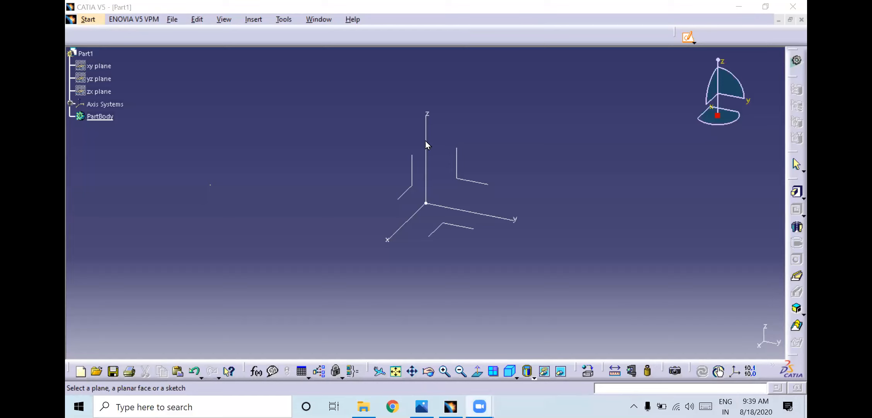
click(474, 181)
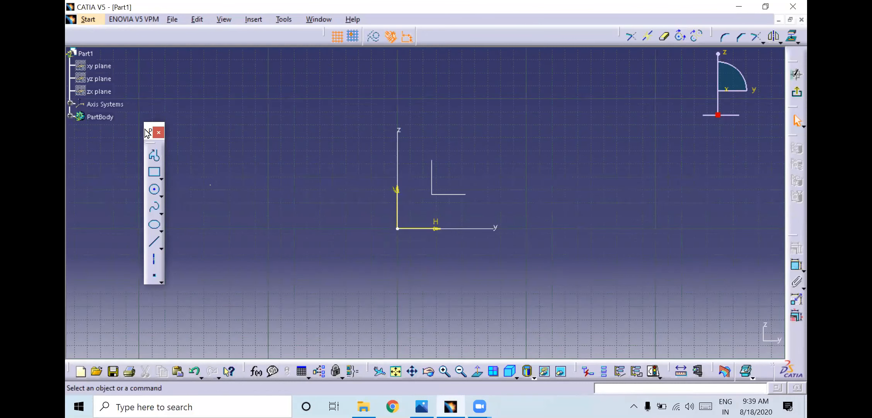
Remove the unused greyed-out toolbar and dock the Profile toolbar with the other sketch tools.
drag(146, 132, 153, 136)
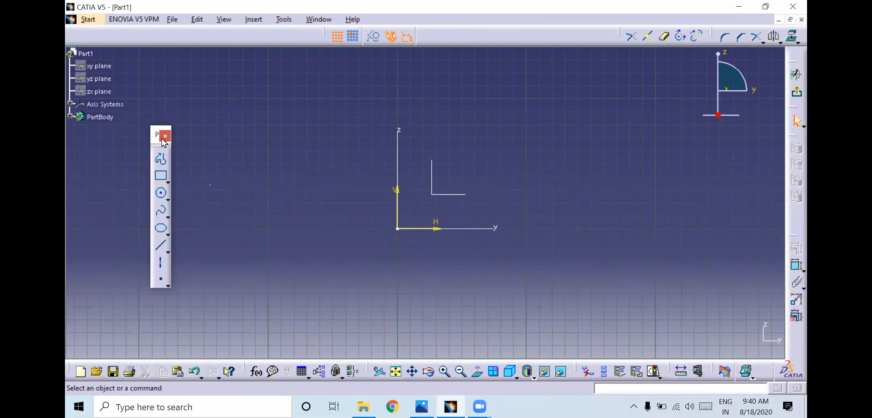
drag(798, 138, 705, 143)
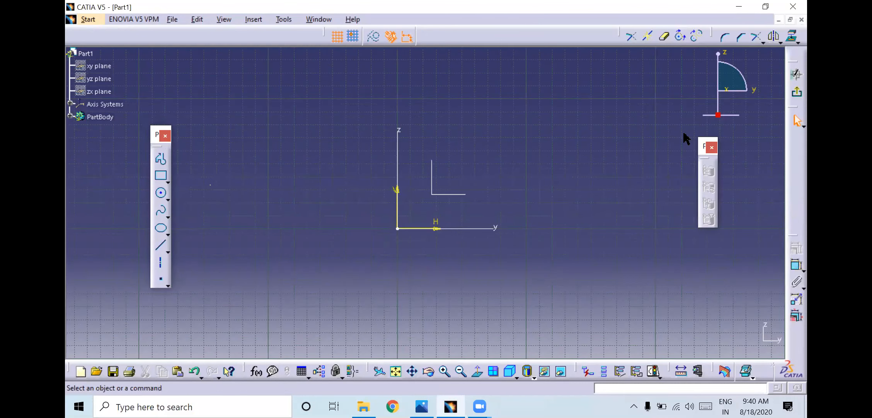
click(712, 147)
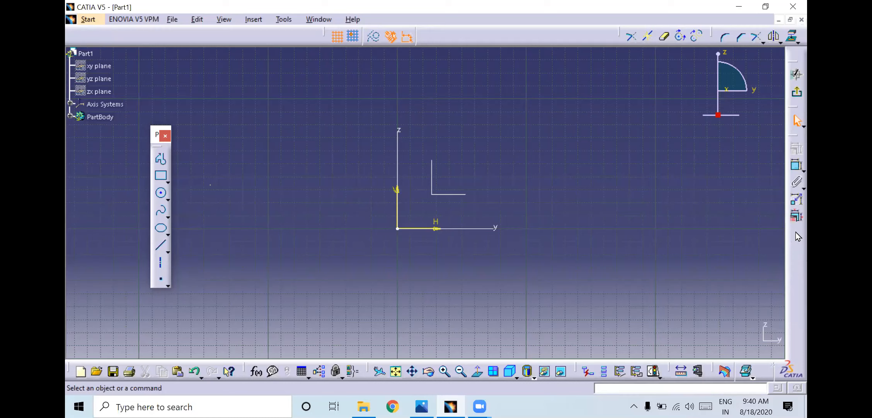
drag(803, 234, 802, 235)
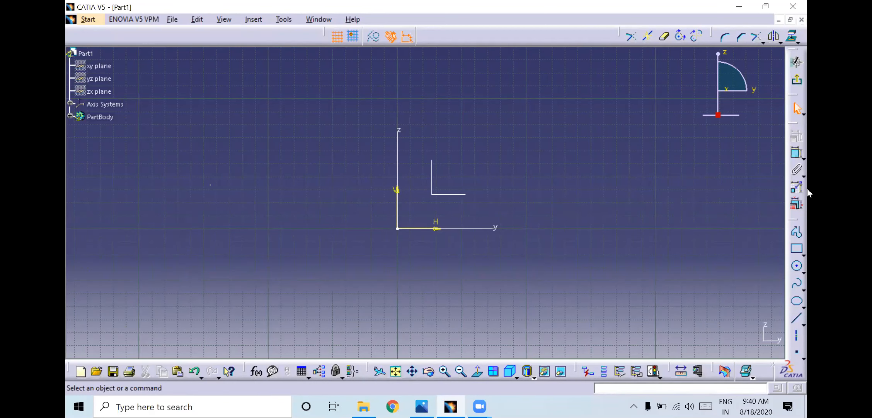
Consult the reference drawing Sketch1.jpg and sketch a circle about 76 mm in diameter centred on the horizontal axis just beside the origin.
click(427, 403)
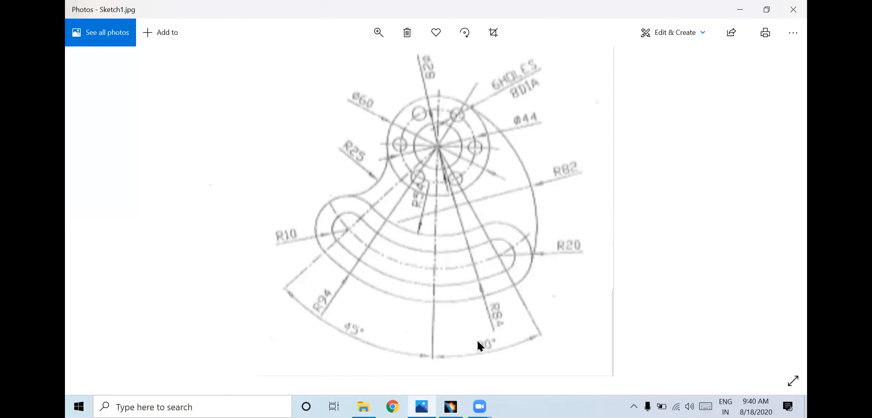
click(451, 406)
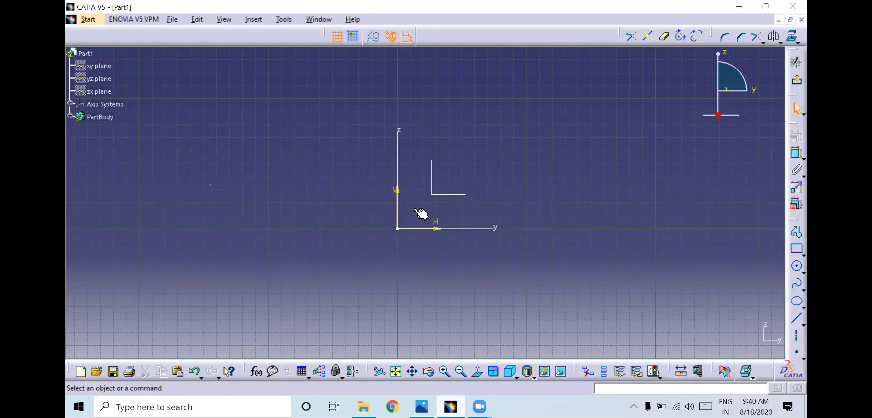
middle_drag(404, 234, 418, 213)
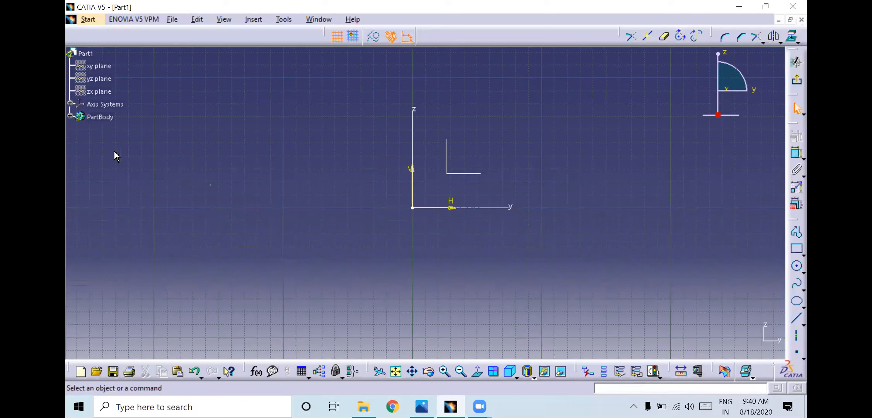
click(796, 266)
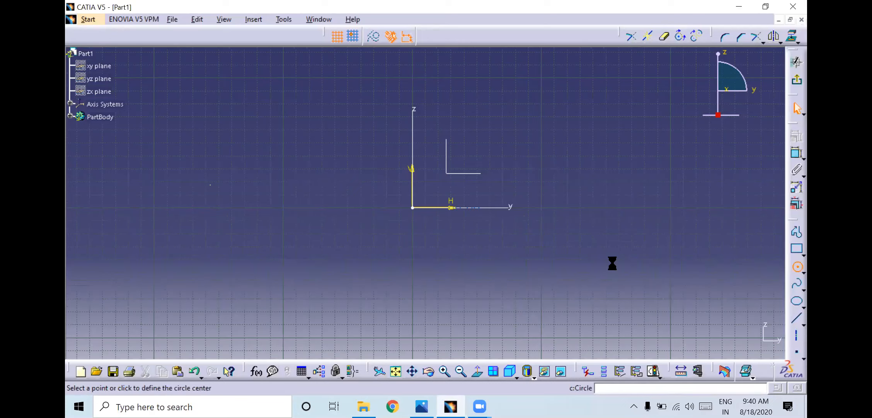
click(423, 208)
click(447, 165)
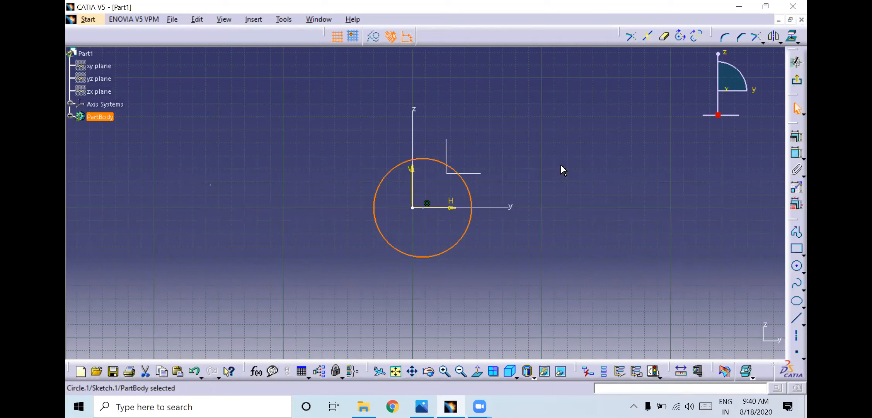
click(528, 170)
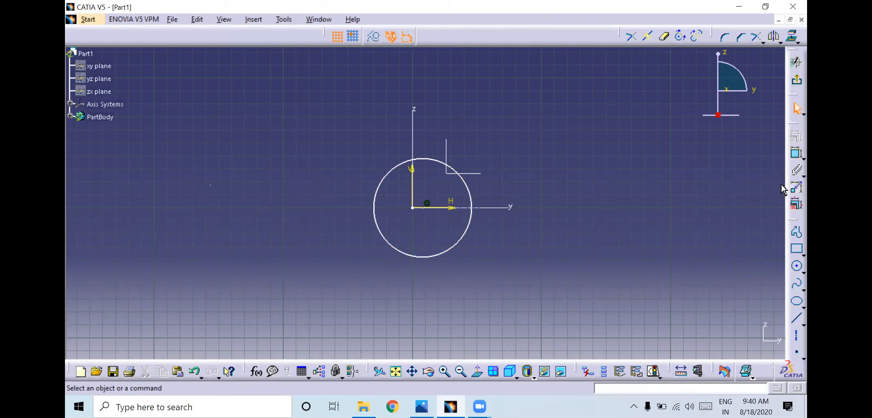
Dimension the circle and set its diameter to 28 mm.
click(797, 155)
click(455, 167)
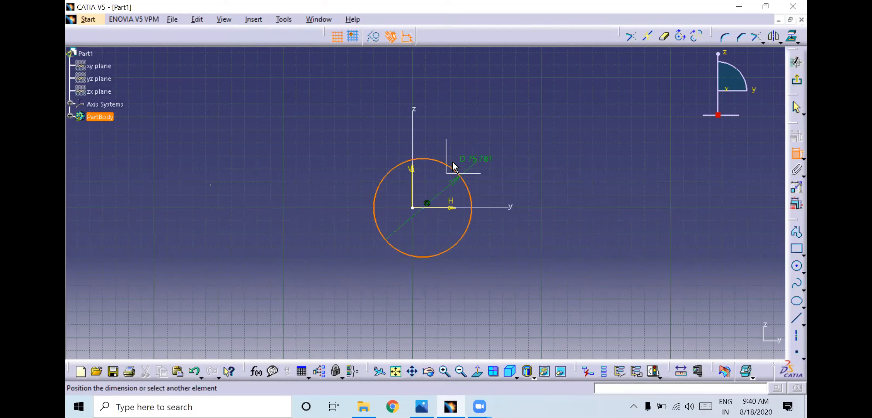
click(511, 163)
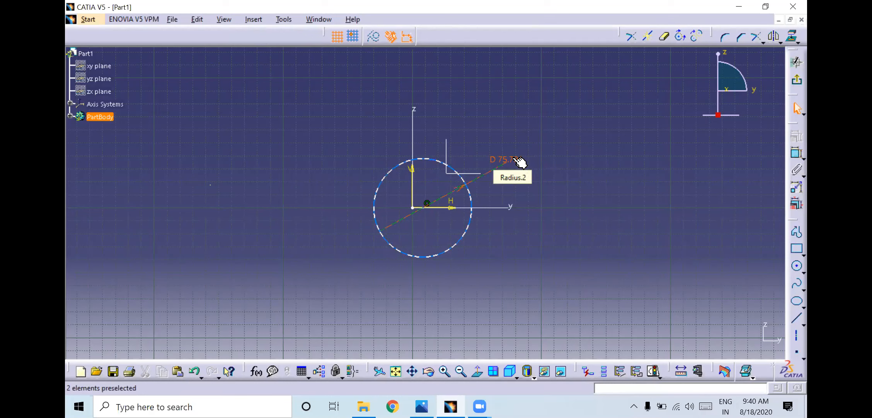
double_click(514, 160)
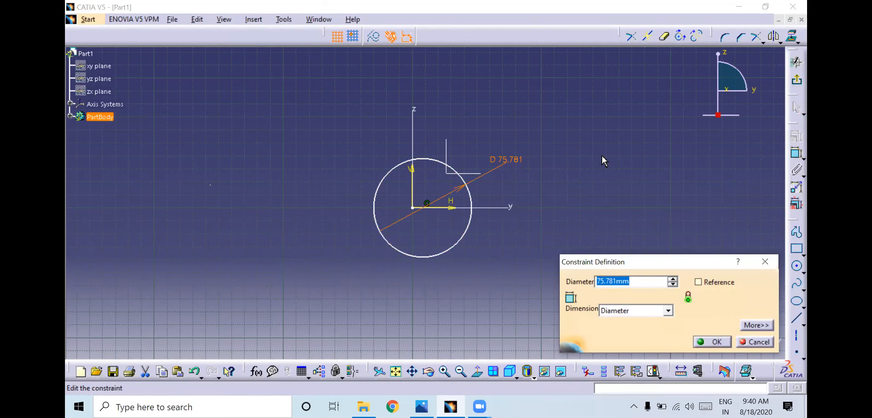
text(28)
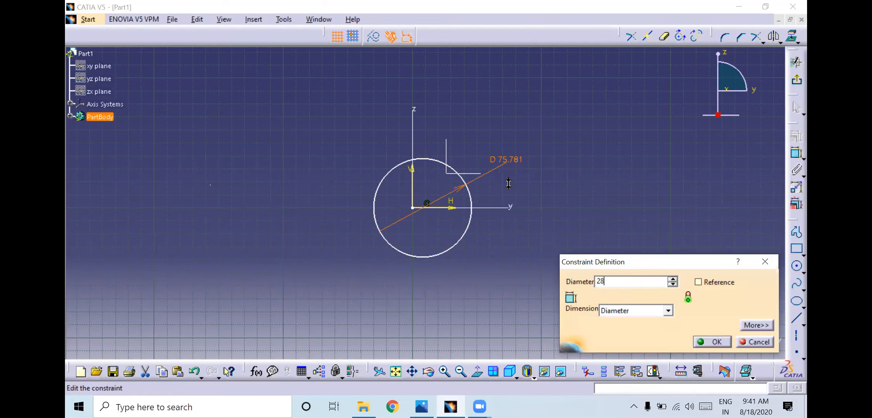
key(Return)
Move the circle along the horizontal axis away from the origin and check the sketch's solving status.
drag(421, 212, 520, 298)
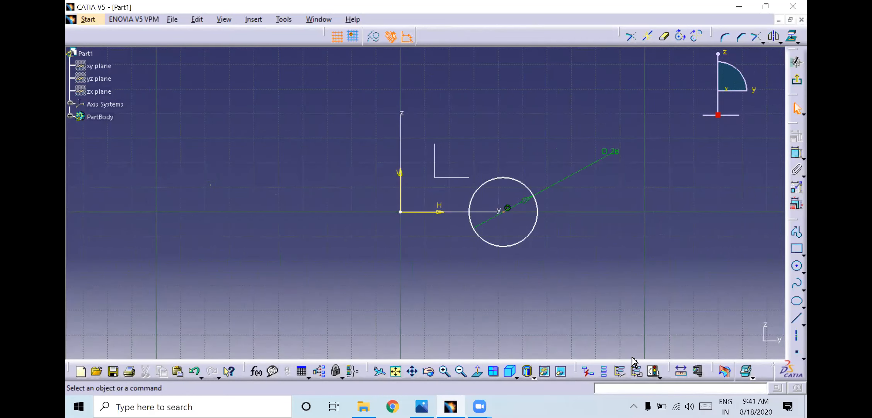
click(651, 370)
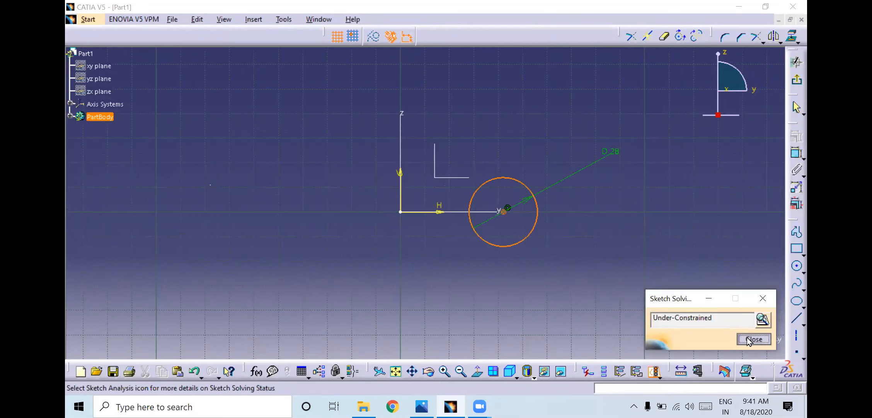
click(749, 339)
Make the circle's centre coincident with the sketch origin and check the sketch's solving status.
click(797, 155)
click(504, 211)
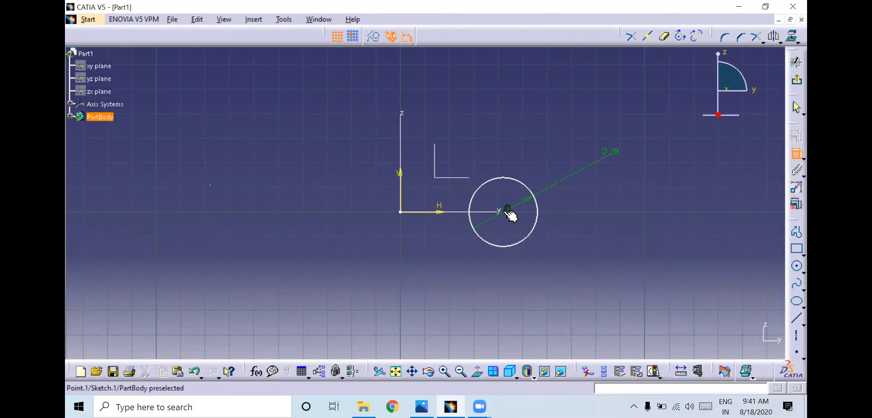
click(401, 212)
right_click(468, 98)
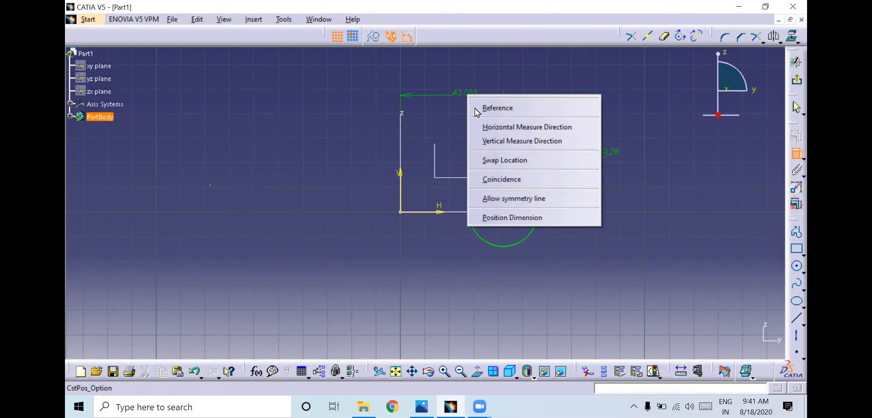
click(502, 177)
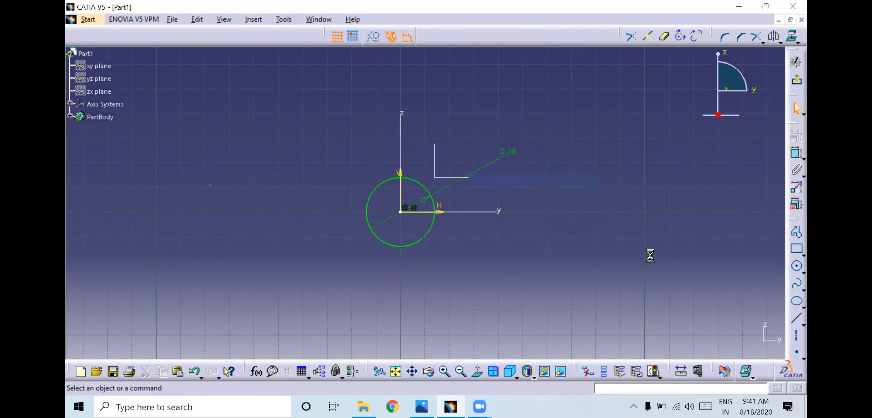
click(652, 372)
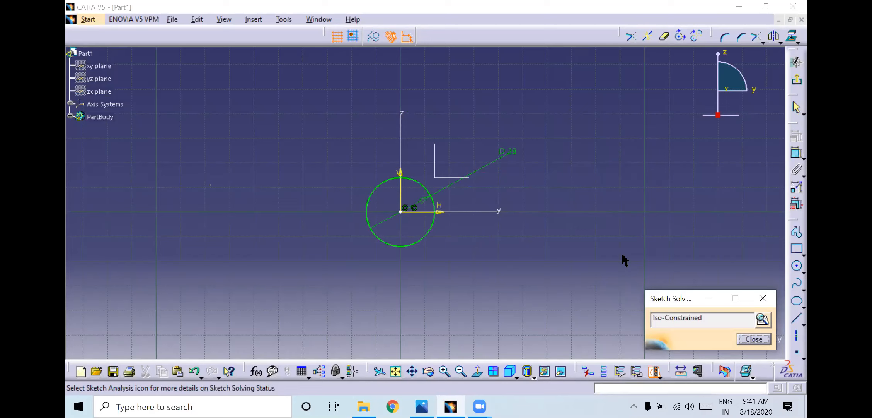
click(762, 299)
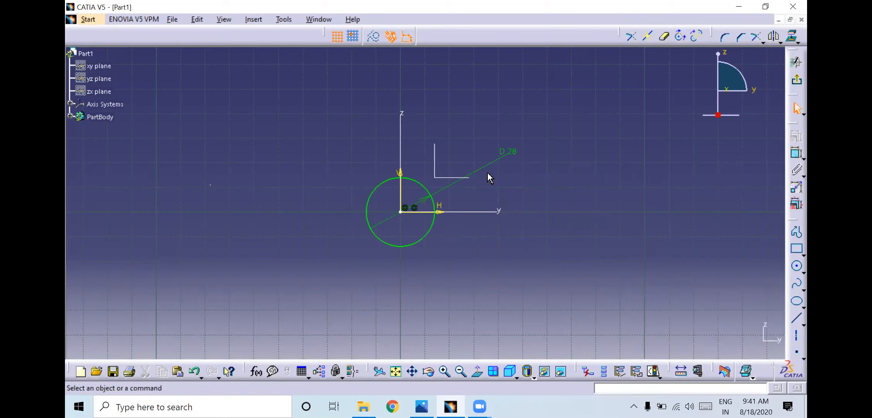
Consult the reference drawing again and sketch a second circle about 65 mm in diameter centred on the origin.
click(422, 406)
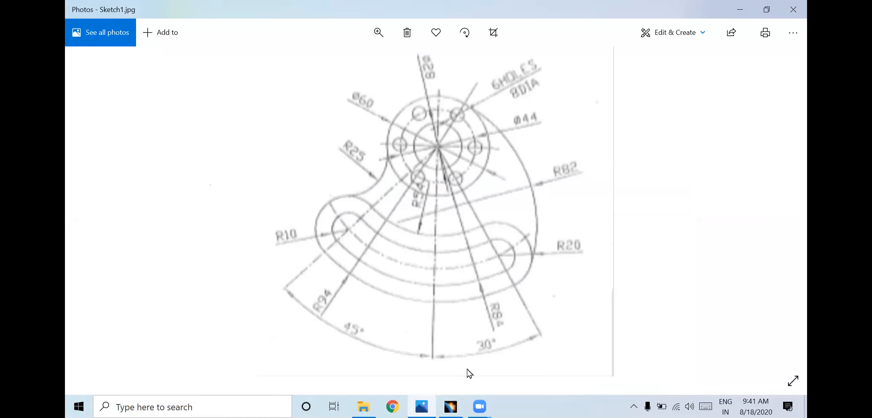
mouse_move(451, 406)
click(451, 406)
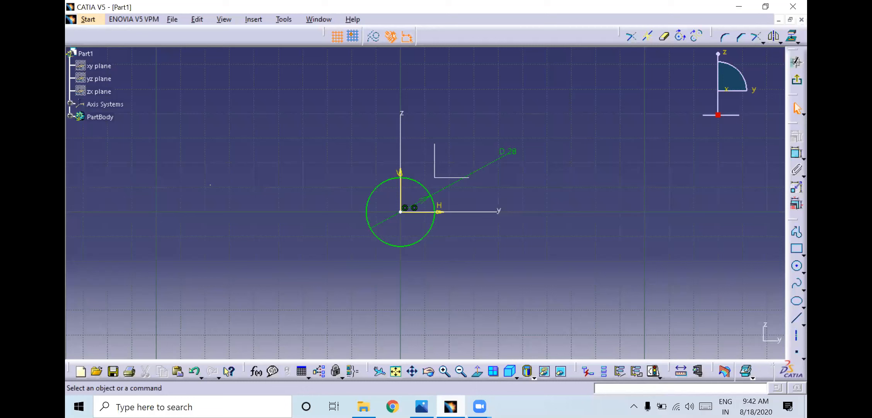
click(797, 266)
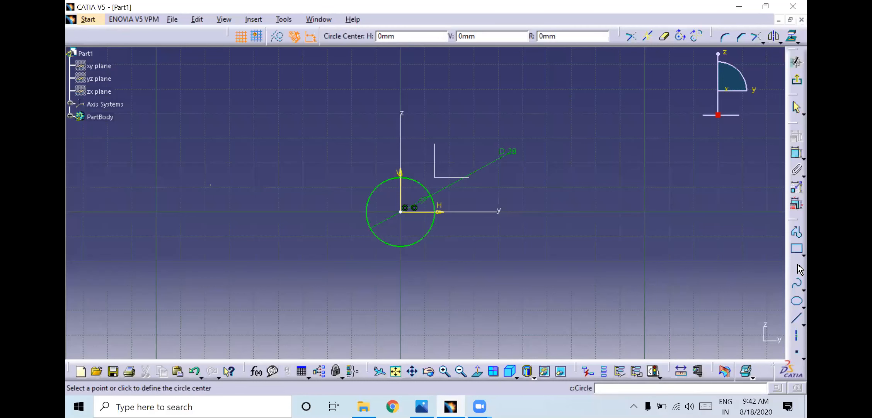
click(401, 212)
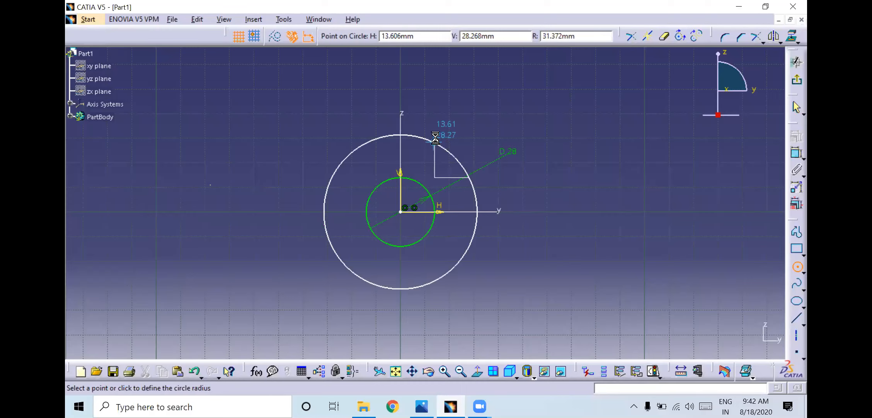
click(443, 143)
Dimension the outer circle and set its diameter to 44 mm.
click(795, 153)
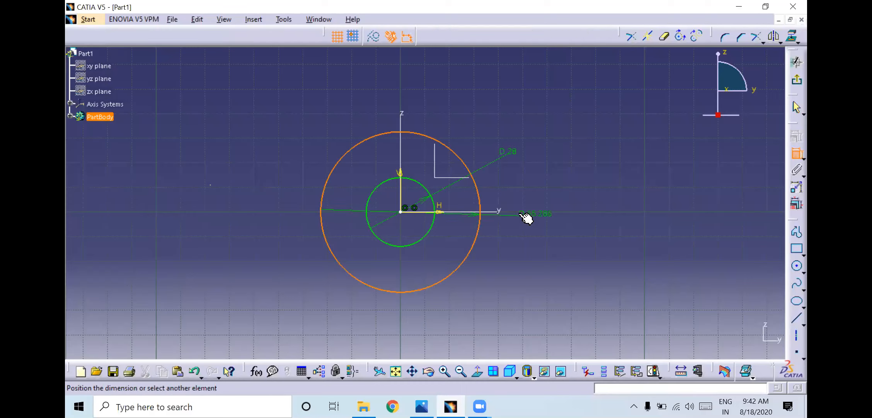
double_click(526, 188)
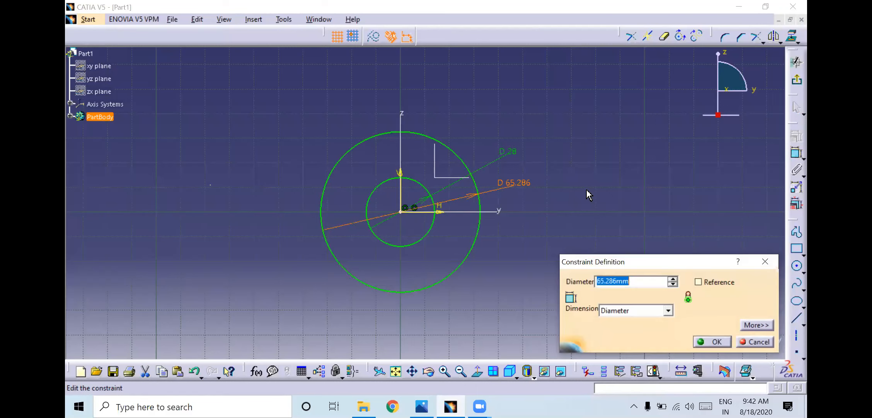
text(44)
key(Return)
click(463, 238)
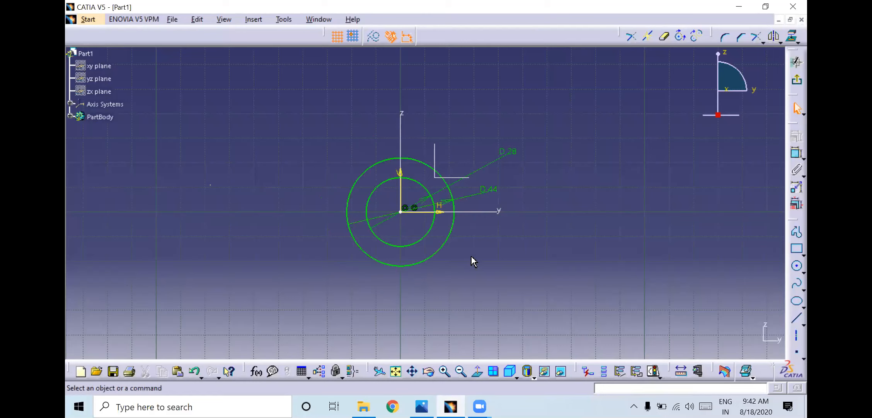
Convert the outer 44 mm circle to construction geometry and move its diameter dimension up beside the 28 mm one.
click(444, 247)
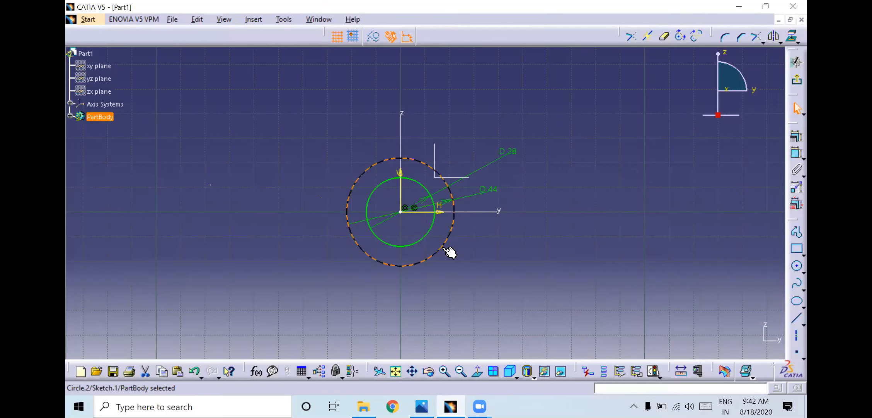
click(377, 41)
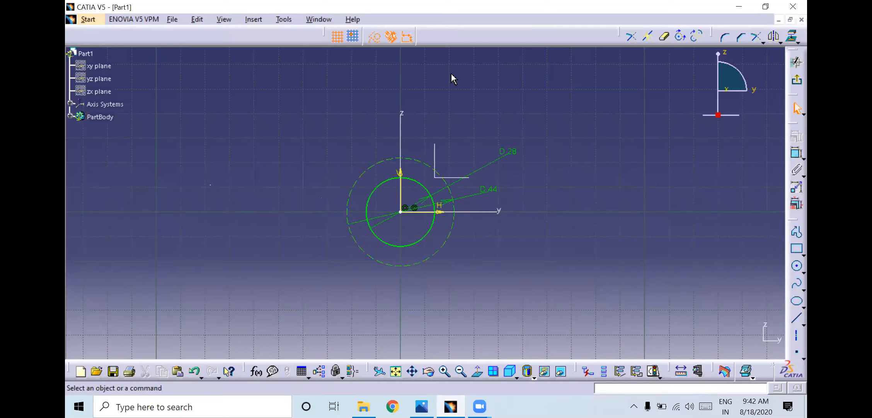
click(377, 39)
drag(474, 201, 473, 156)
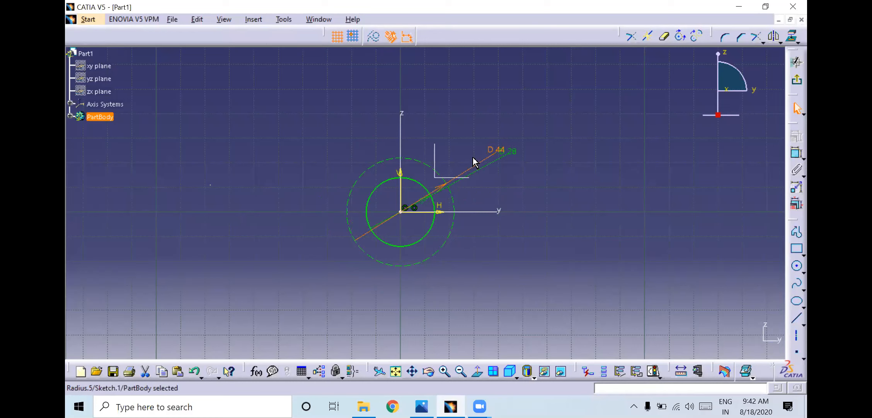
drag(502, 153, 482, 157)
click(532, 201)
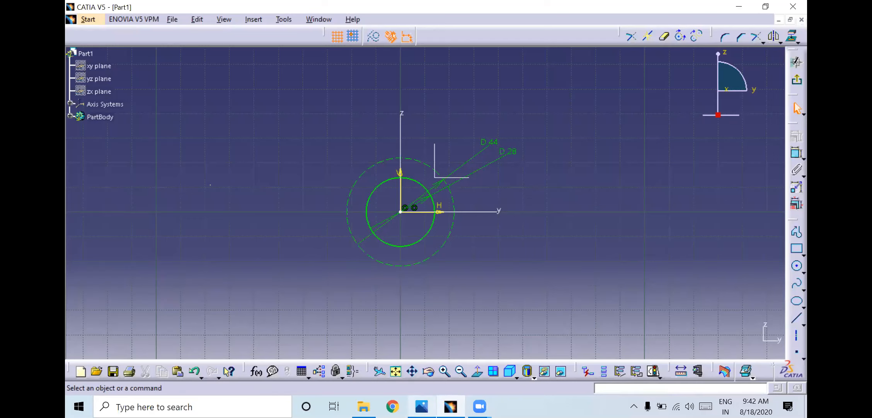
Consult the reference drawing for the holes and sketch a circle about 19 mm in diameter, up and to the right of the concentric circles.
key(alt+Tab)
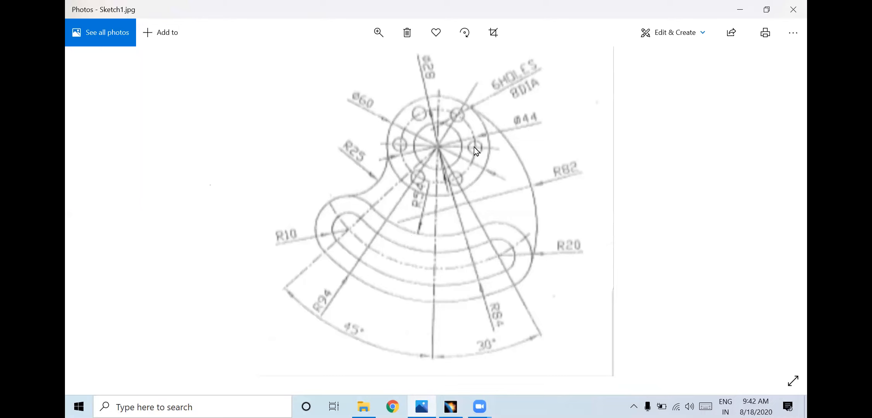
click(451, 406)
click(797, 265)
click(614, 129)
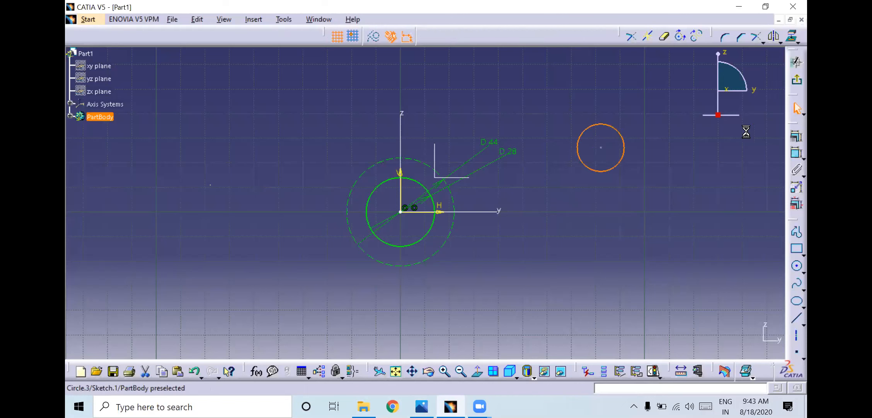
Dimension the small separate circle and set its diameter to 8 mm.
click(797, 153)
click(622, 139)
click(654, 127)
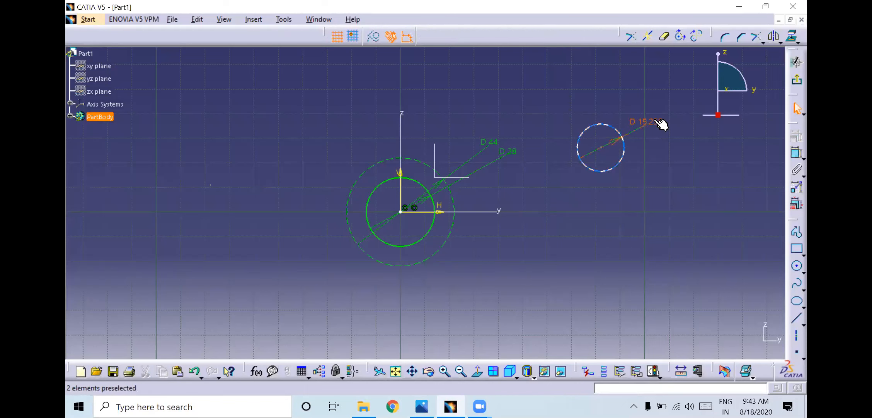
double_click(658, 122)
text(8)
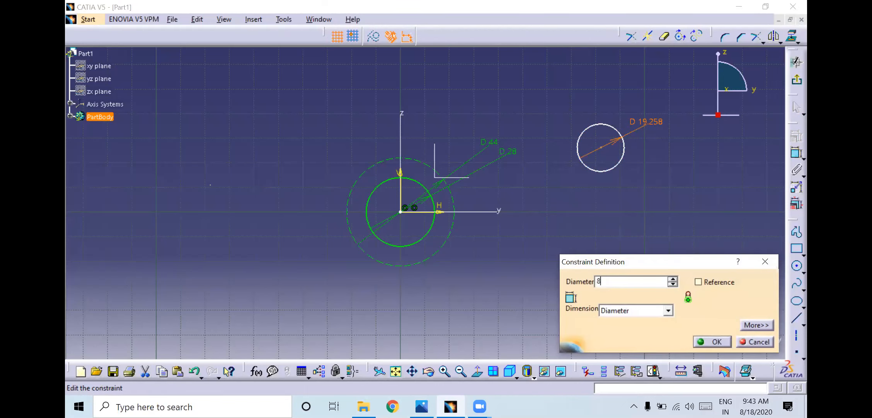
key(Return)
Constrain the 8 mm circle's centre to be coincident with the 44 mm construction circle.
click(797, 169)
click(601, 147)
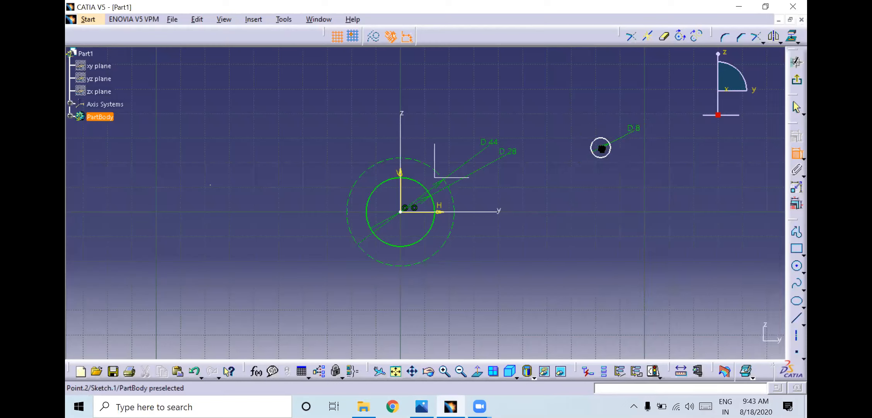
click(457, 235)
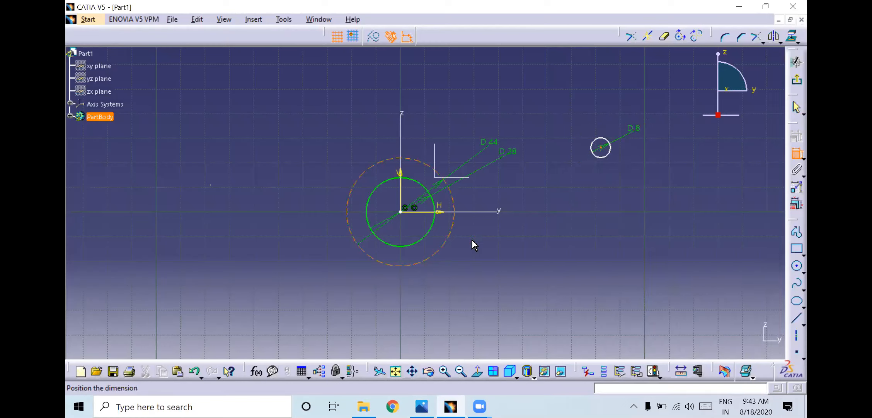
right_click(562, 266)
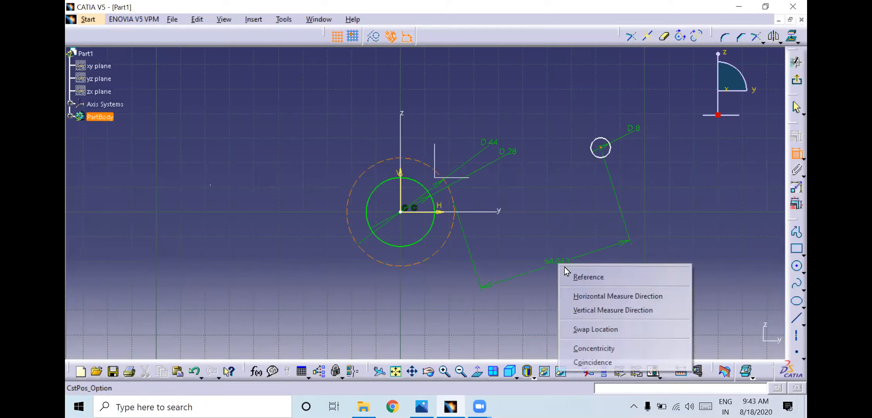
click(599, 362)
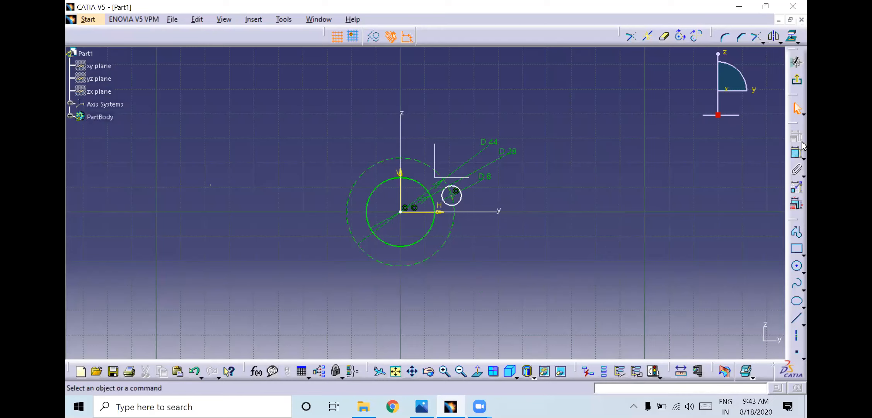
Make the 8 mm circle's centre coincident with the horizontal axis and check the sketch's solving status.
click(797, 153)
click(452, 196)
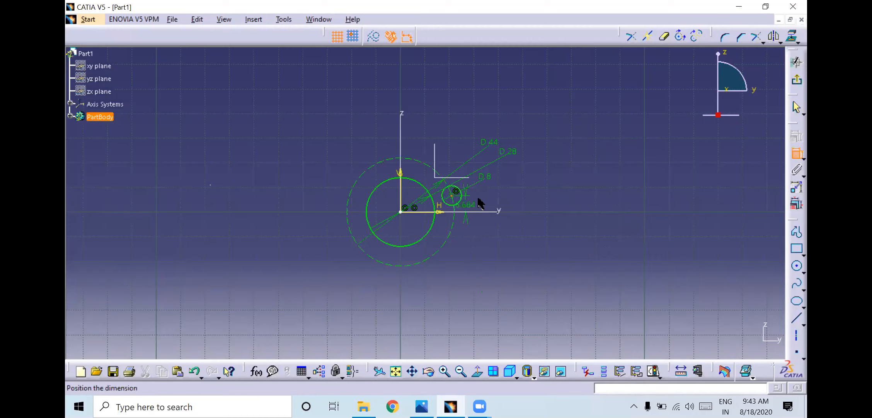
right_click(594, 102)
click(615, 148)
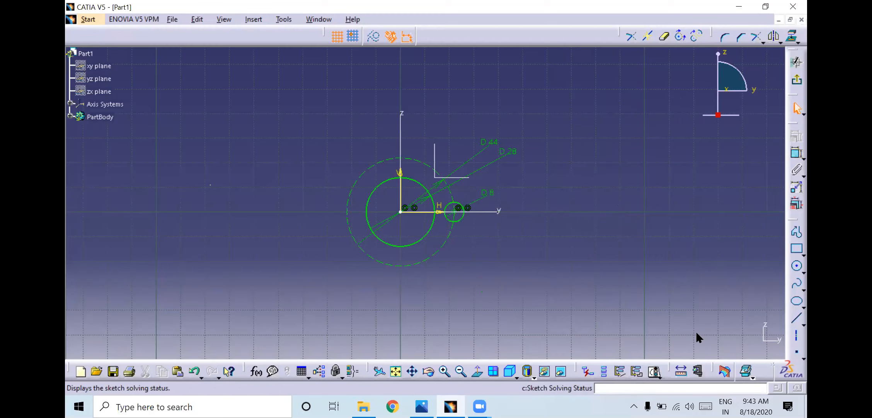
click(754, 339)
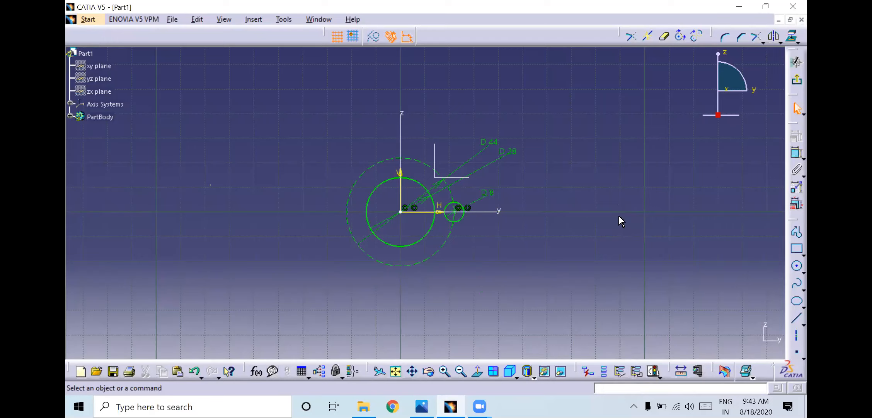
Move the 28 mm and 44 mm diameter dimensions to the upper-left side of the concentric circles.
drag(500, 157, 320, 129)
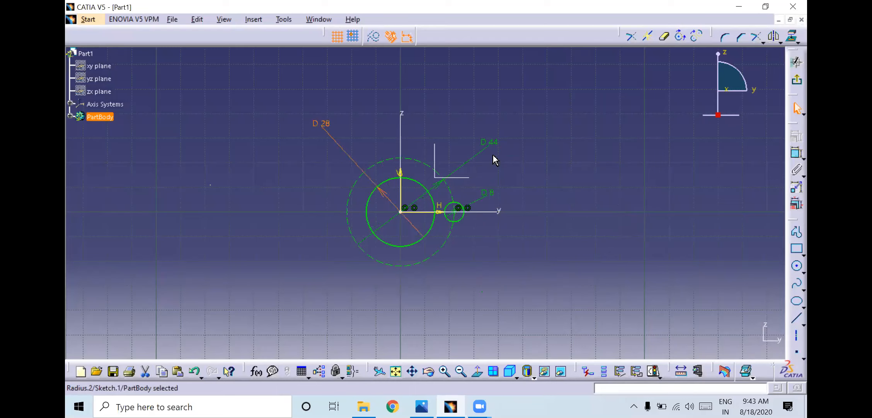
drag(488, 154, 307, 172)
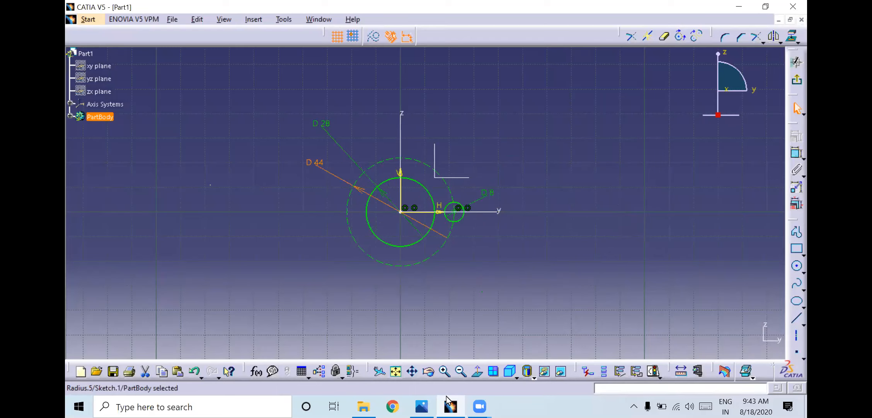
Examine the hole pattern in the reference drawing, marking a radial line midway between two adjacent holes, and return to the sketch.
mouse_move(450, 406)
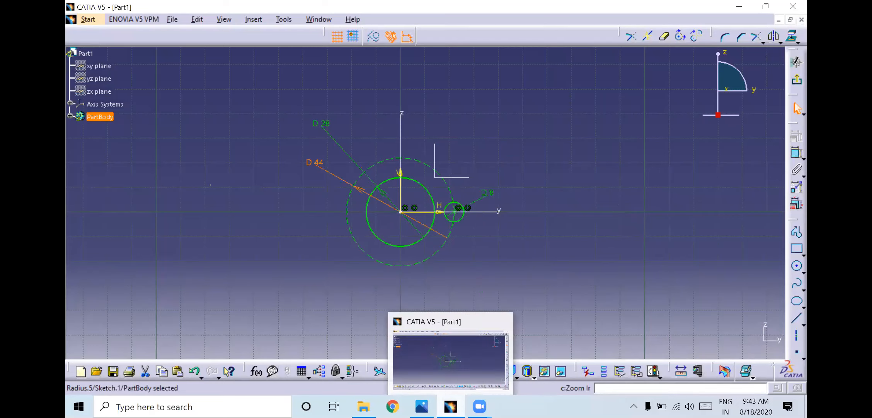
click(422, 406)
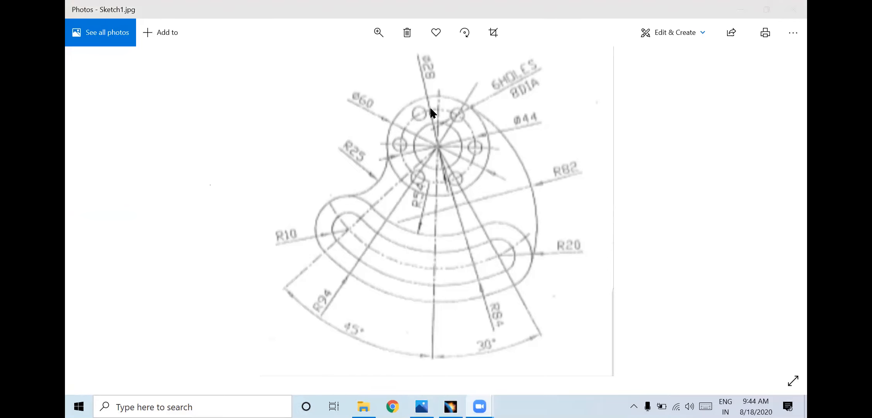
mouse_move(448, 131)
mouse_down()
mouse_move(464, 148)
mouse_move(444, 143)
mouse_move(518, 106)
mouse_up()
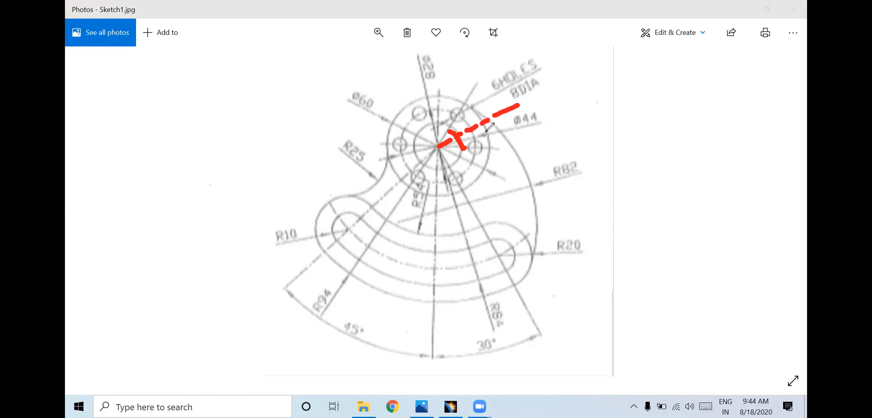
click(506, 90)
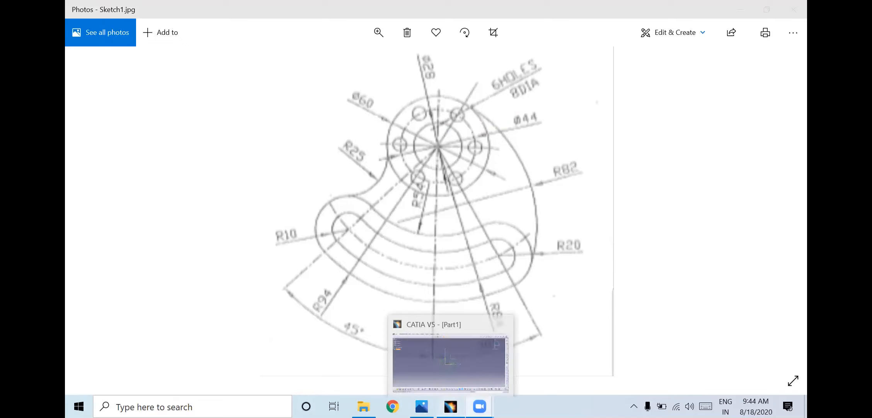
click(451, 406)
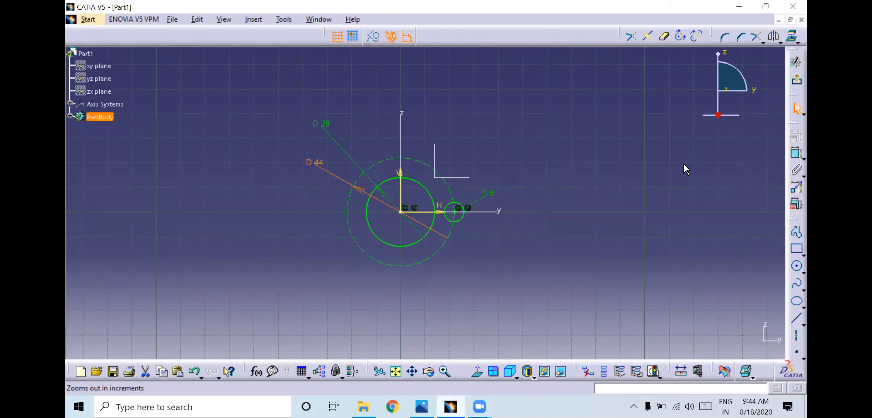
Sketch an axis line from the origin up and to the right at about 36° from the horizontal axis.
click(799, 337)
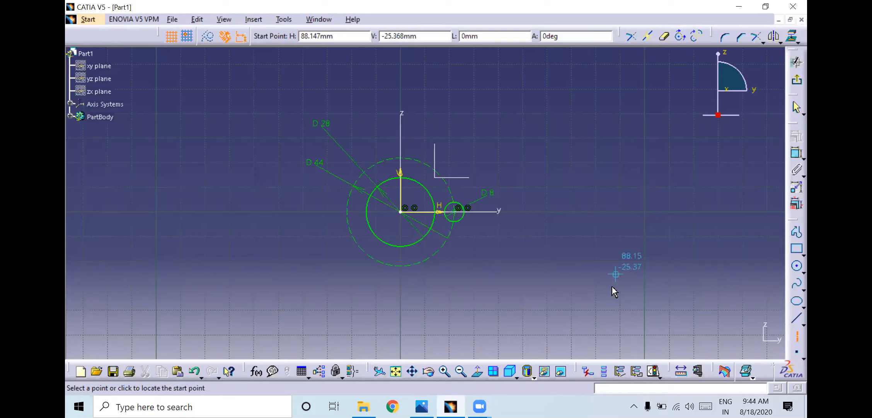
click(402, 212)
click(523, 123)
click(581, 201)
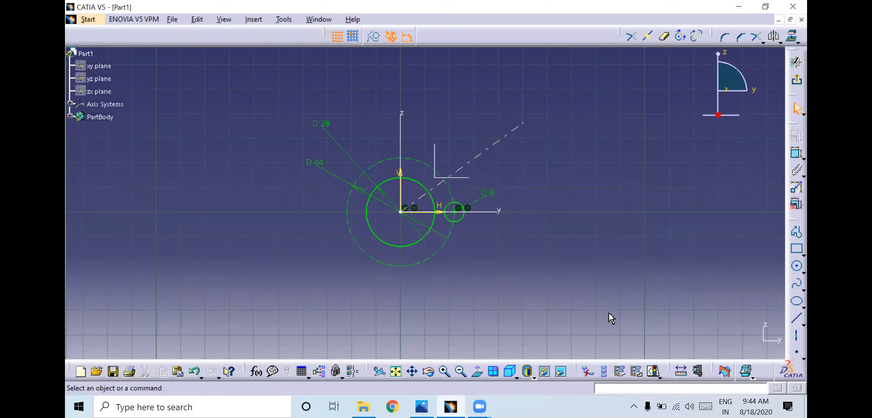
Dimension the angle between the inclined axis line and the horizontal axis, set it to 30°, and check the sketch's solving status.
click(797, 153)
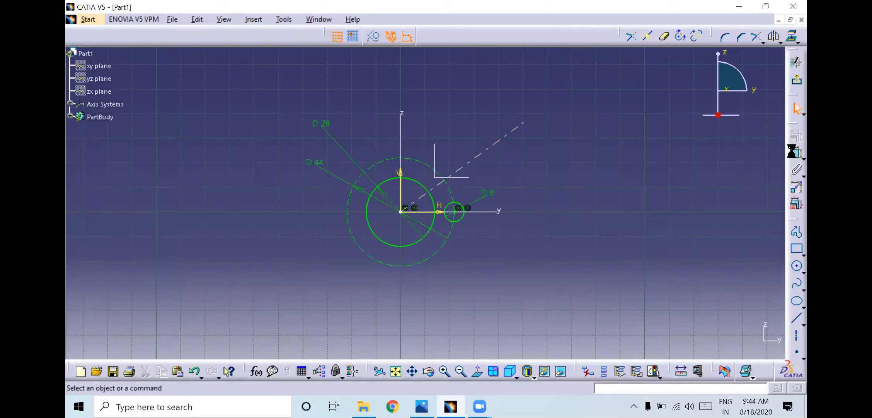
click(428, 199)
click(431, 207)
click(431, 209)
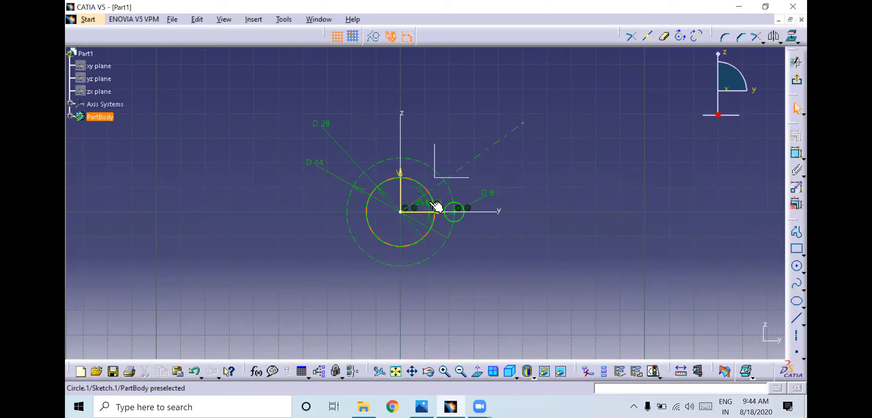
double_click(430, 205)
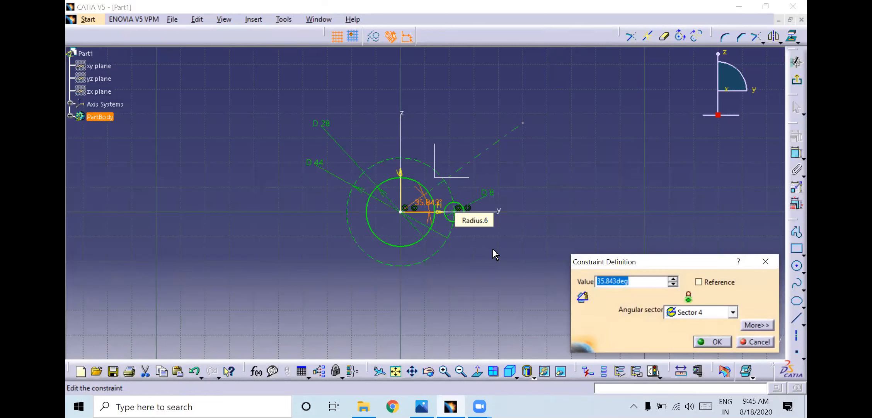
text(30)
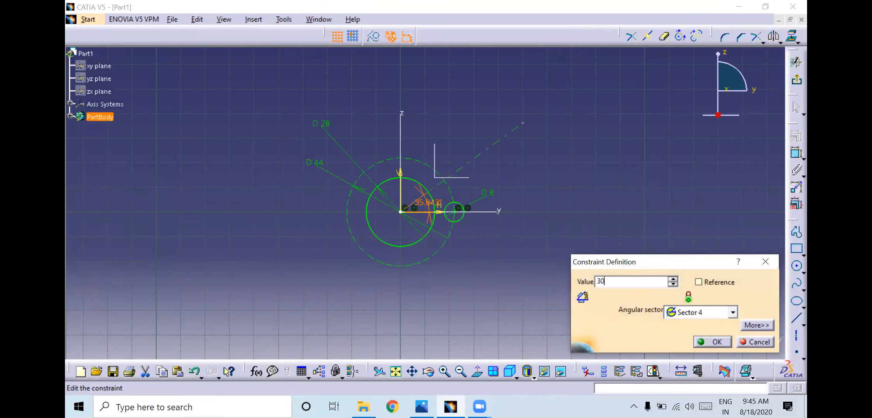
key(Return)
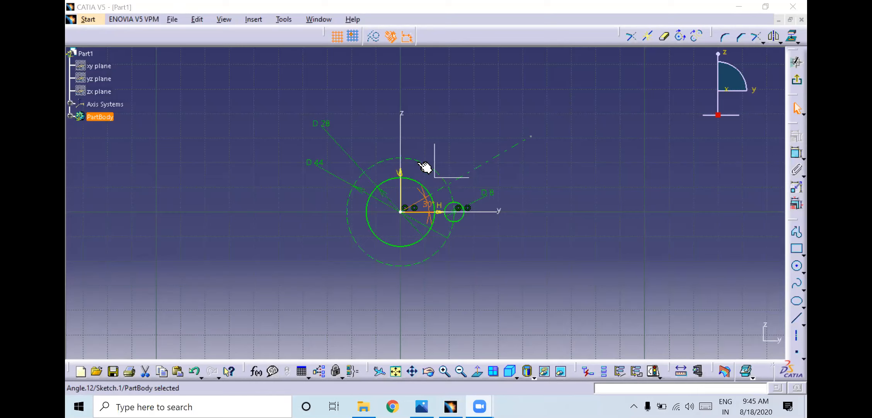
click(561, 199)
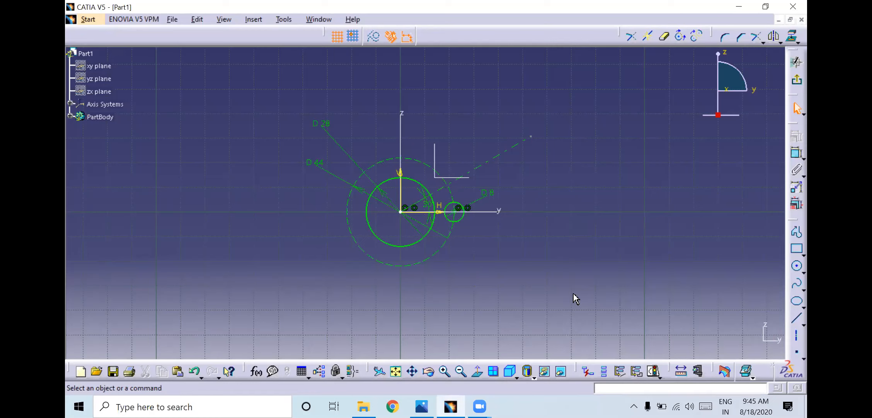
click(654, 372)
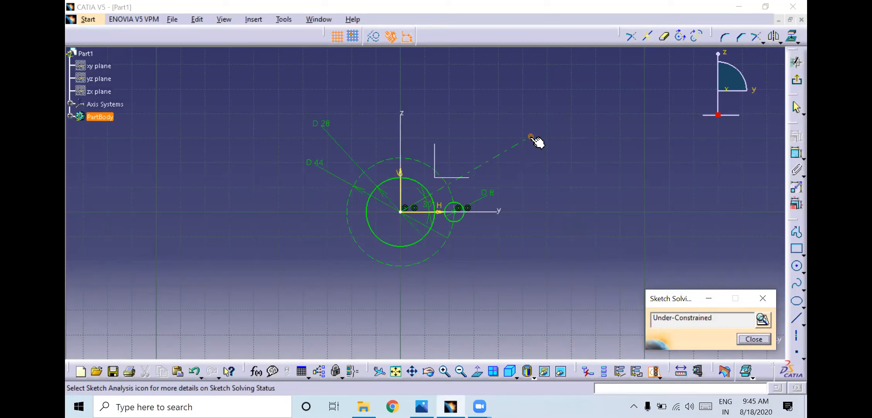
click(762, 297)
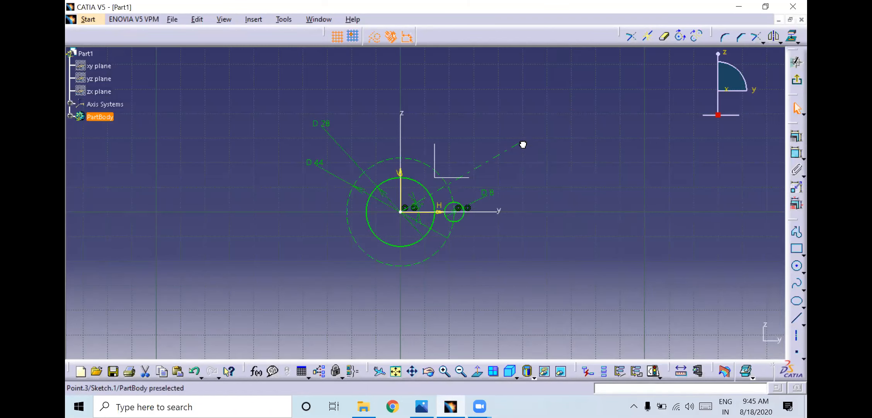
Quick-trim the inclined axis line's outer portion back to the 44 mm construction circle and move the 30° dimension inside that circle.
click(665, 38)
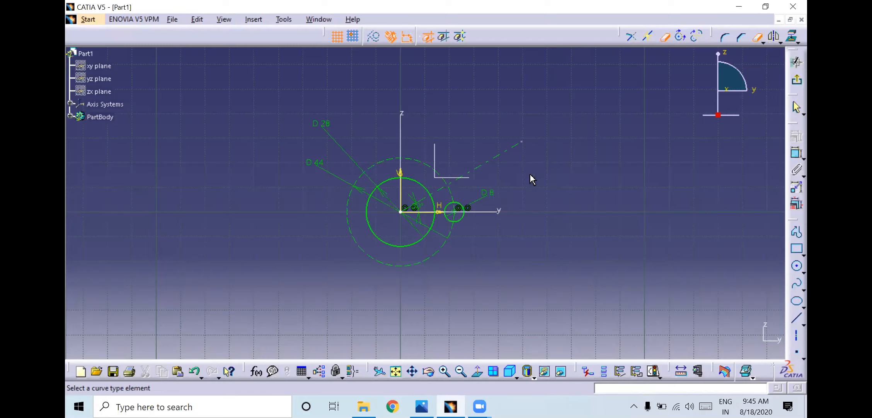
click(506, 151)
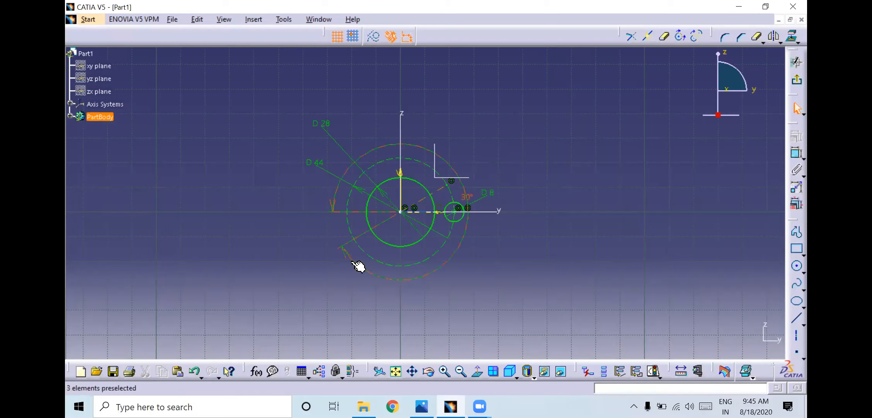
drag(356, 265, 440, 204)
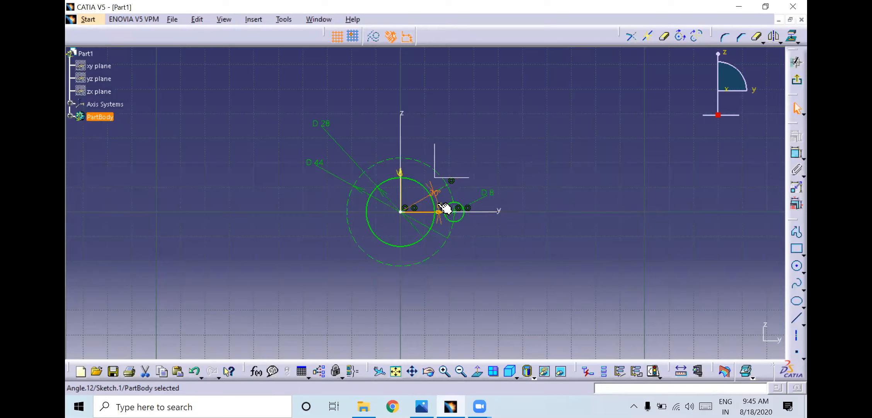
Check the sketch's solving status and dismiss the report.
click(653, 370)
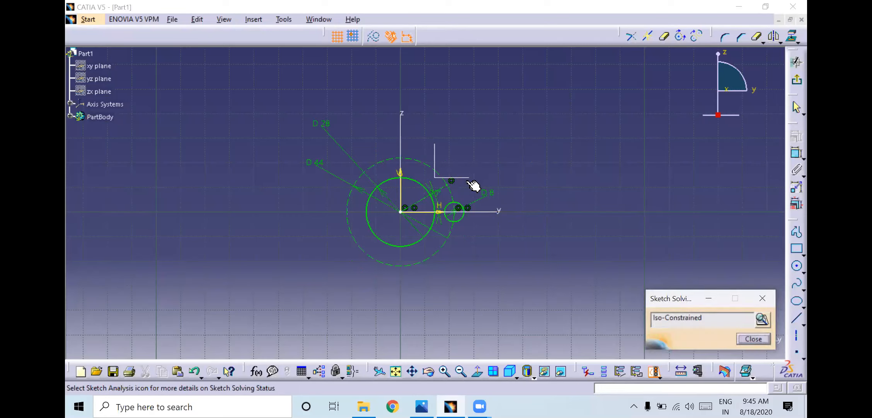
middle_drag(460, 219, 530, 160)
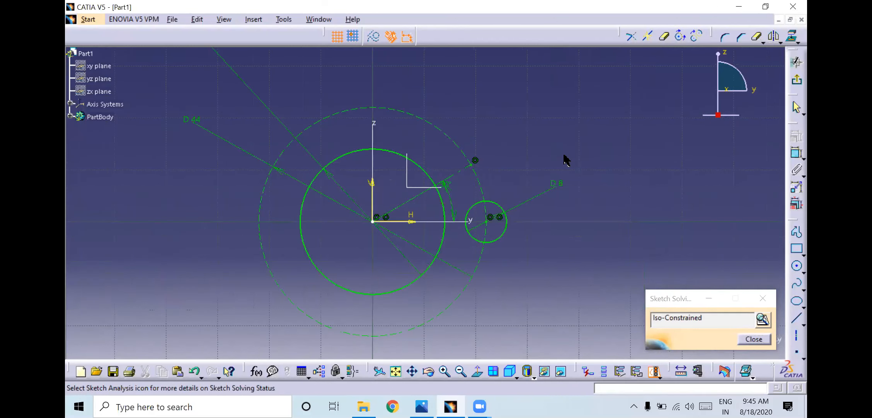
click(754, 339)
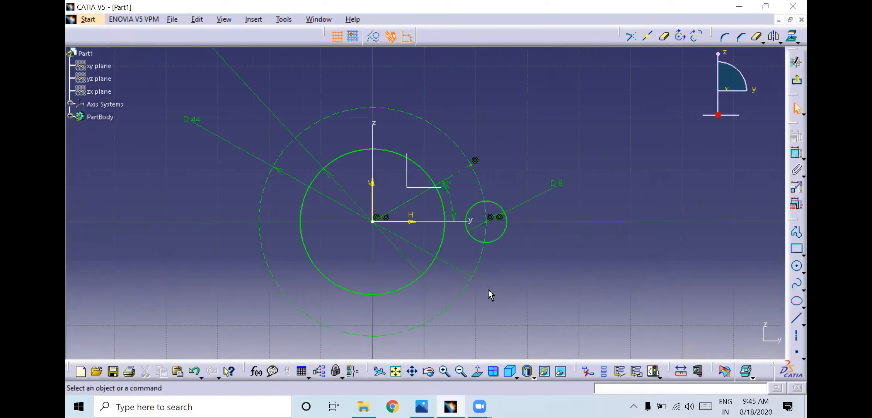
Mirror the 8 mm hole on the horizontal axis about the inclined 30° axis line.
click(773, 38)
click(506, 228)
click(473, 164)
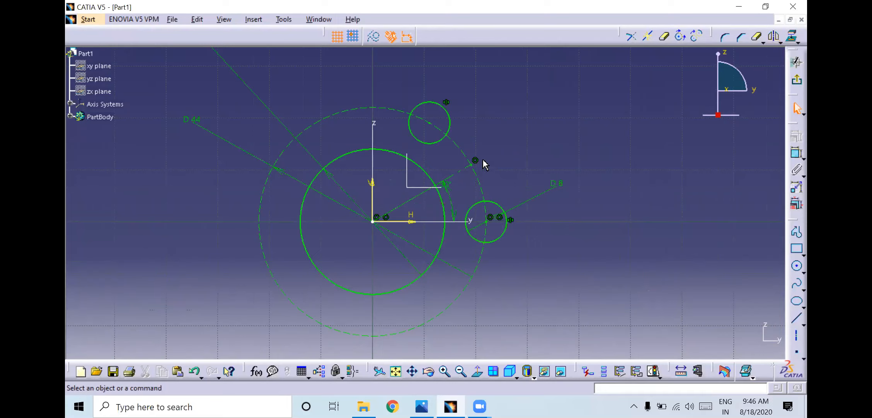
Mirror both 8 mm holes together about the vertical axis to the opposite side of the 44 mm circle.
click(449, 130)
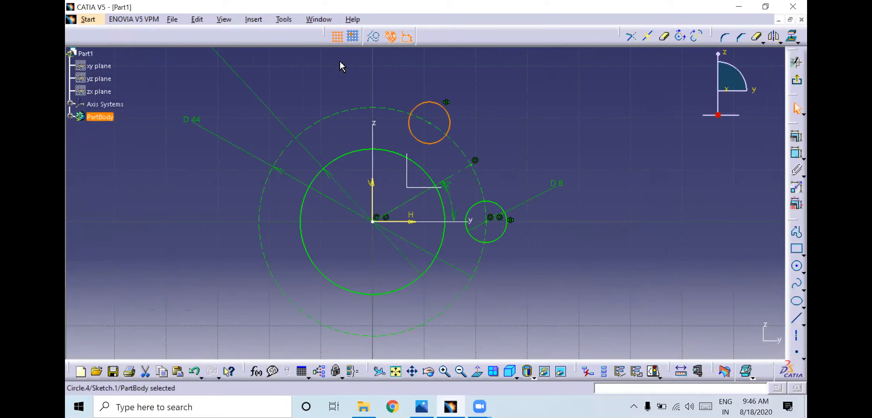
ctrl+click(506, 227)
click(774, 37)
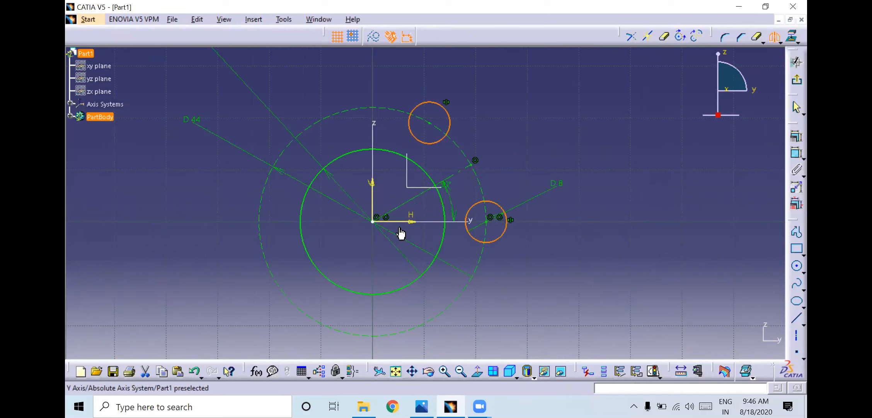
click(373, 191)
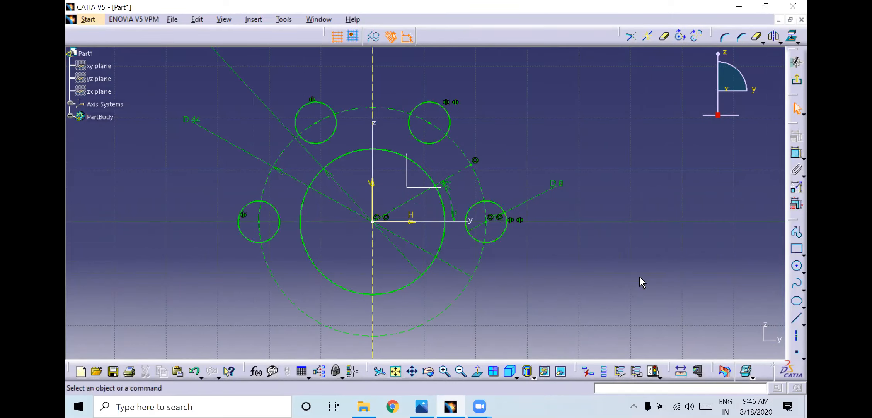
Try to mirror the box-selected hole pattern geometry about the horizontal axis, and undo that mirror.
drag(277, 80, 483, 149)
drag(210, 77, 508, 256)
click(767, 40)
click(423, 222)
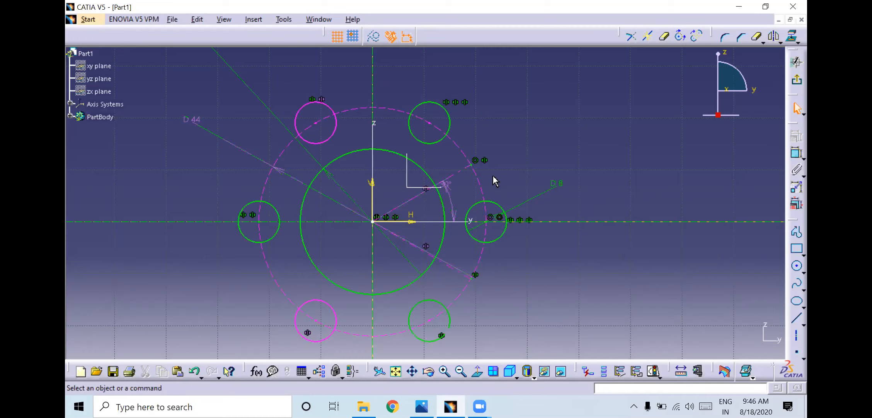
key(ctrl+z)
click(586, 141)
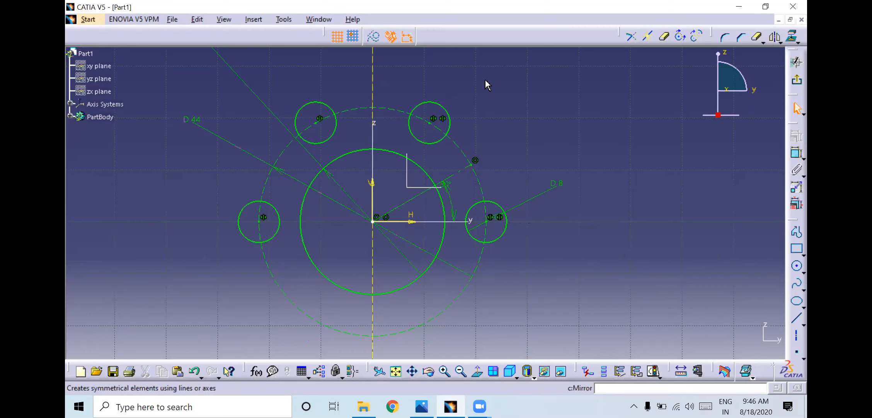
Mirror only the two upper 8 mm holes about the horizontal axis, and consult the reference drawing before returning to the sketch.
drag(271, 90, 475, 147)
key(alt+Tab)
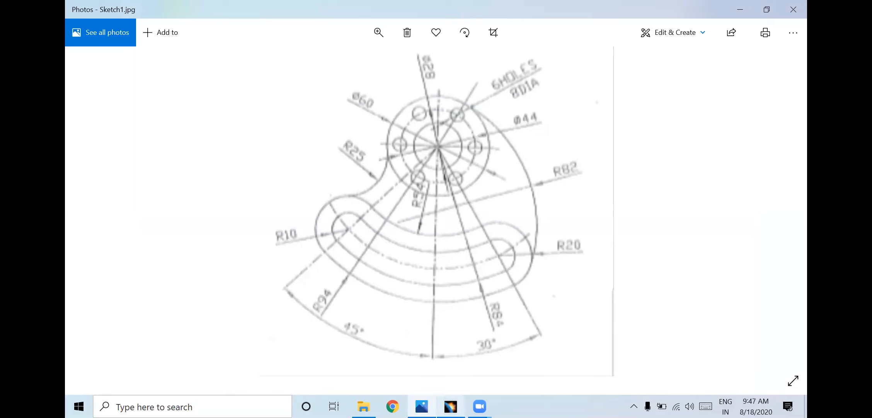
click(451, 406)
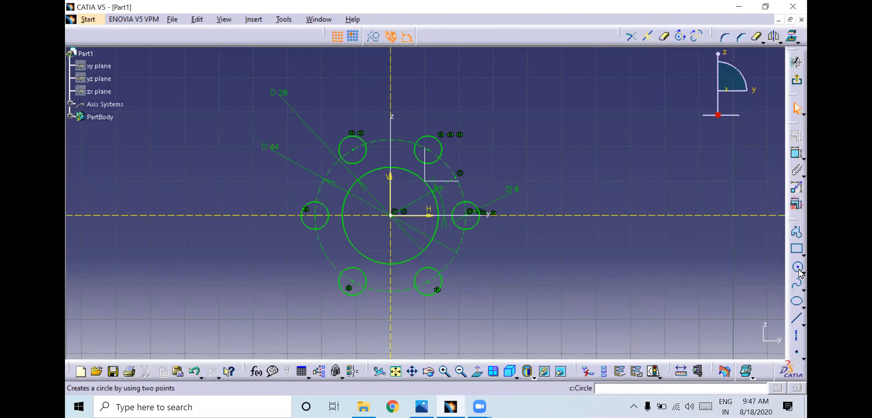
Sketch a circle centred on the origin around the hole pattern, dimension its diameter and set it to 60 mm.
click(394, 214)
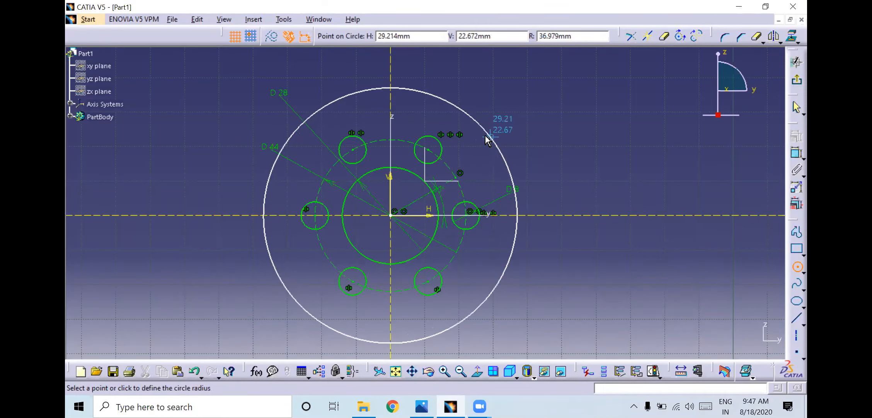
click(498, 148)
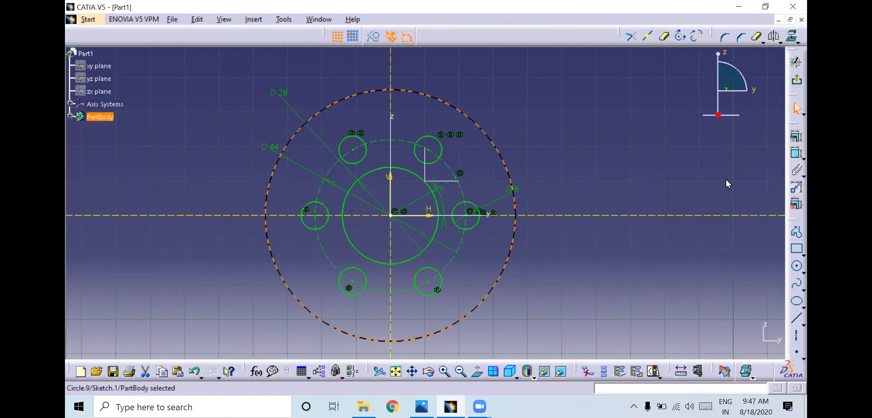
click(794, 157)
click(575, 118)
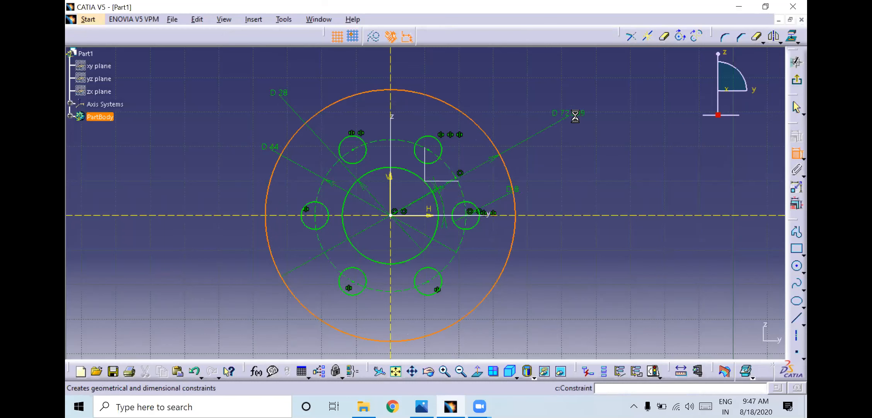
double_click(579, 121)
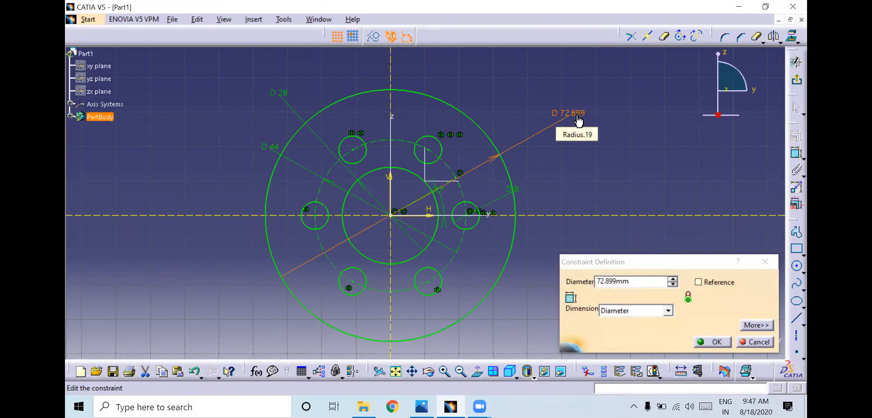
double_click(642, 281)
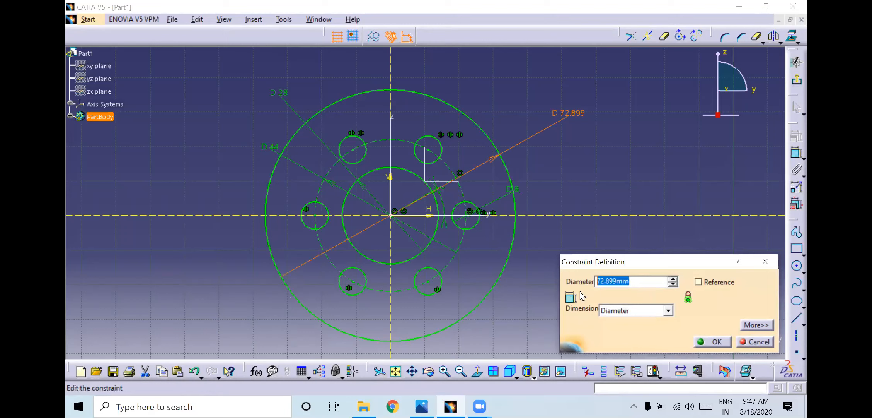
text(60)
key(Return)
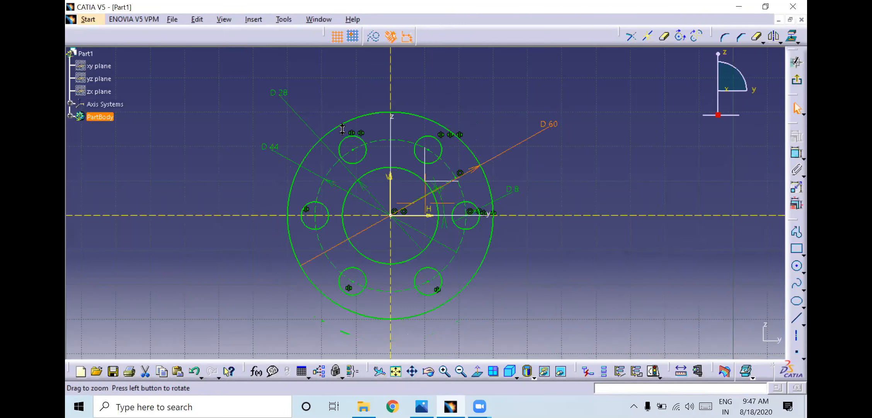
Check the solving status of the sketch with the 60 mm circle added and dismiss the report.
middle_drag(347, 140, 355, 143)
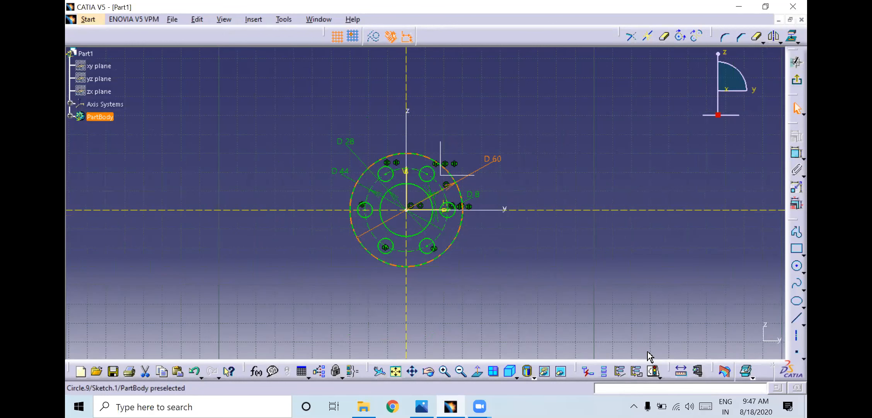
click(653, 370)
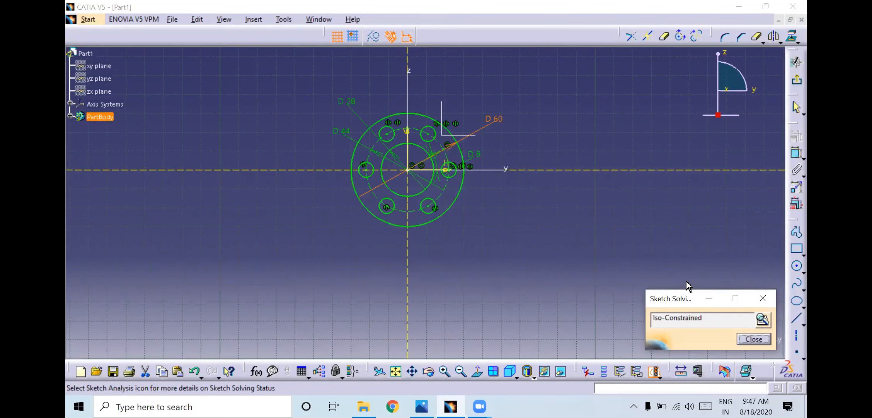
click(752, 340)
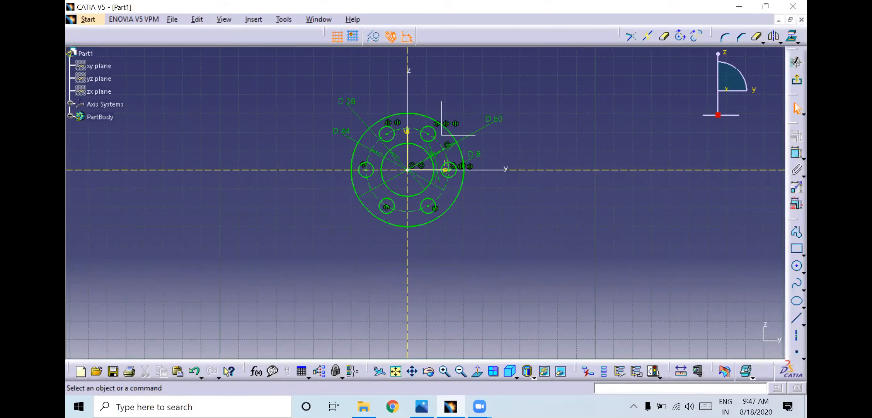
Examine the slot's angular layout in the reference drawing, marking the 45° and 30° angles and their three radial lines, and return to the sketch.
click(422, 406)
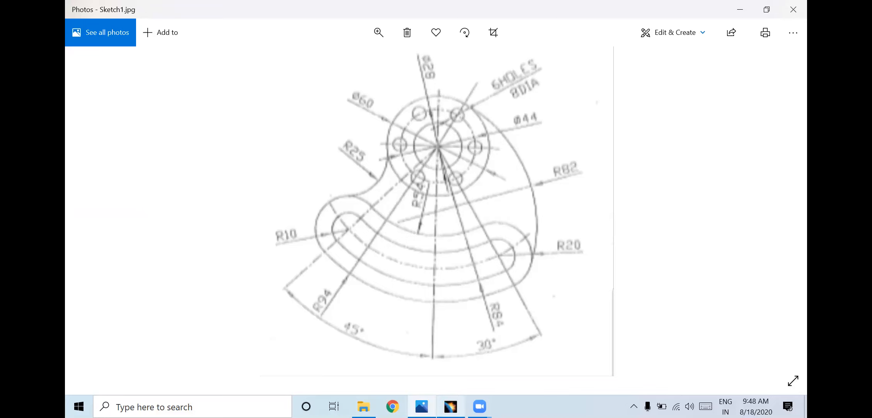
mouse_move(451, 406)
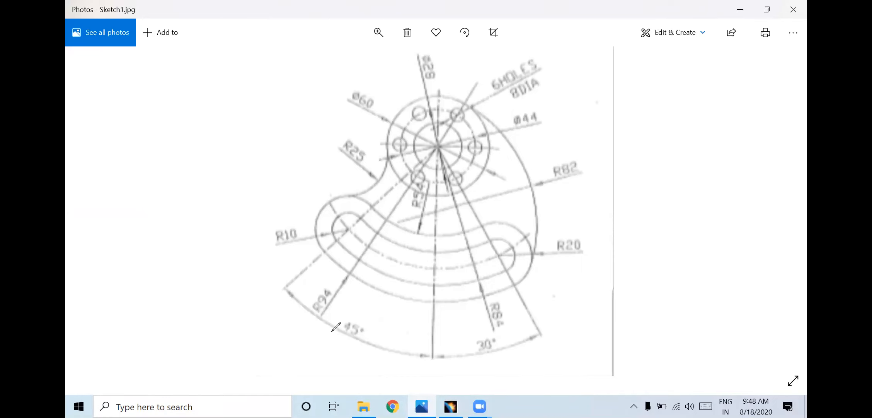
drag(331, 332, 354, 311)
drag(425, 155, 363, 220)
drag(437, 146, 444, 228)
drag(438, 147, 483, 213)
mouse_move(472, 337)
mouse_down()
mouse_move(499, 339)
mouse_move(472, 332)
mouse_up()
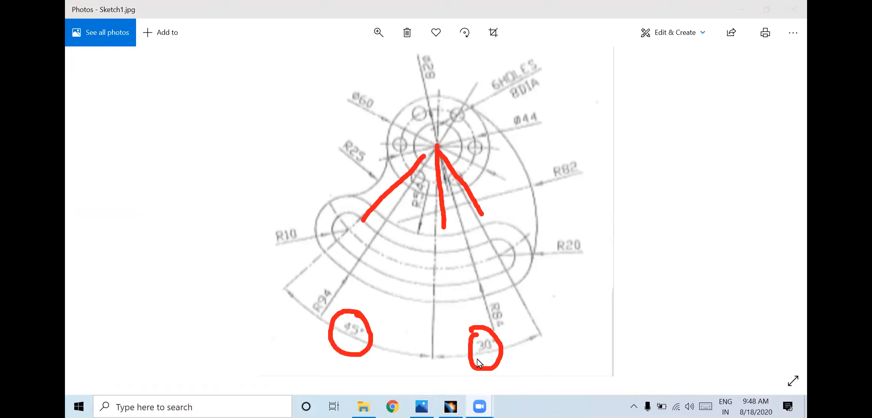
key(alt+Tab)
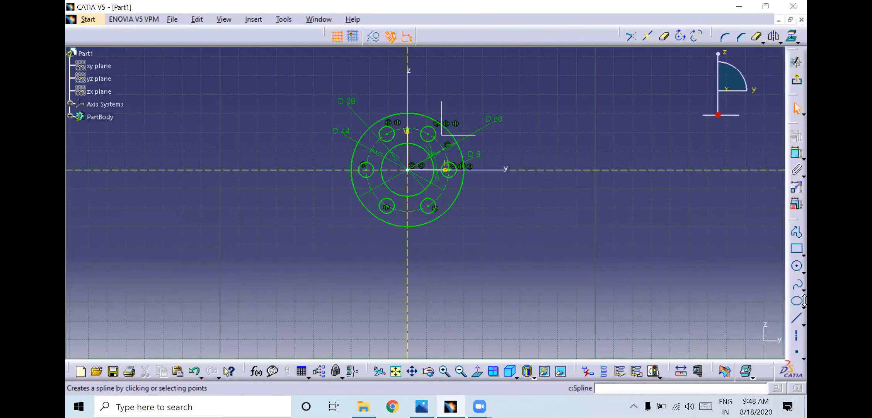
Sketch an axis line from the origin down and to the right at about 37° from the vertical axis.
click(797, 335)
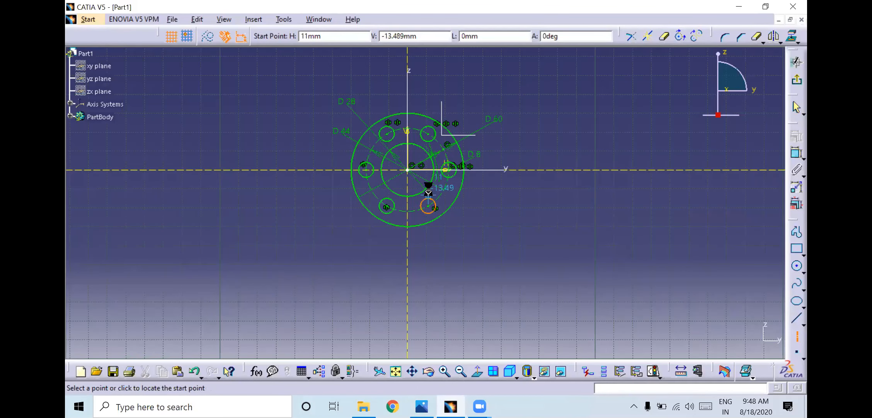
click(409, 170)
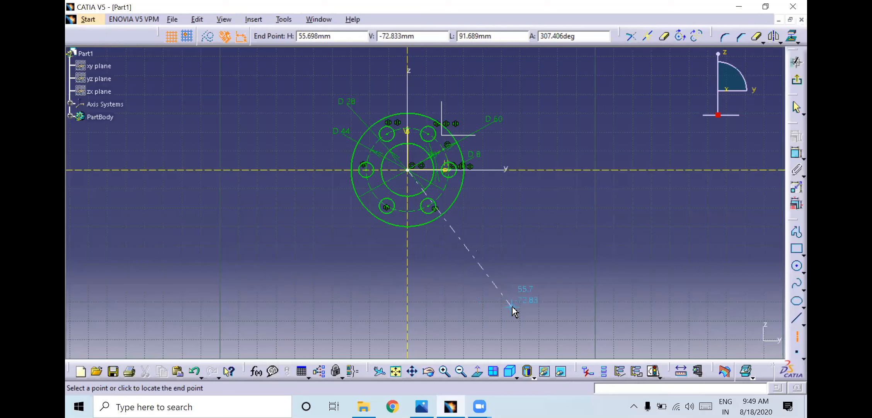
click(541, 347)
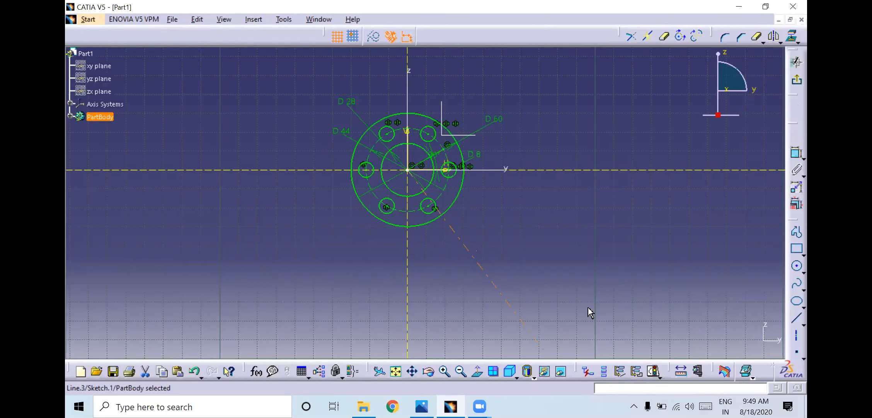
click(797, 318)
click(408, 170)
click(274, 320)
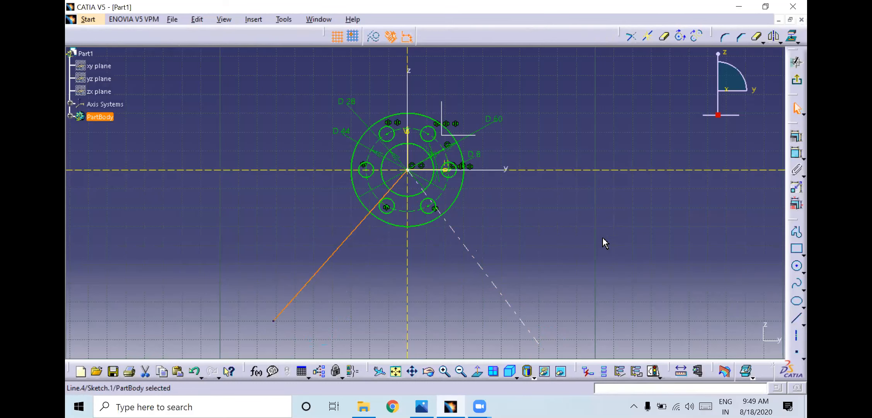
key(ctrl+z)
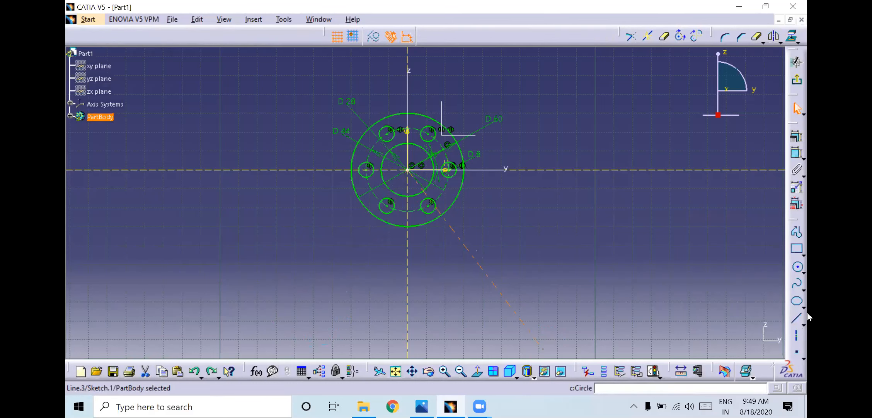
Sketch an axis line from the origin down and to the left at about 37° from the vertical axis.
click(796, 335)
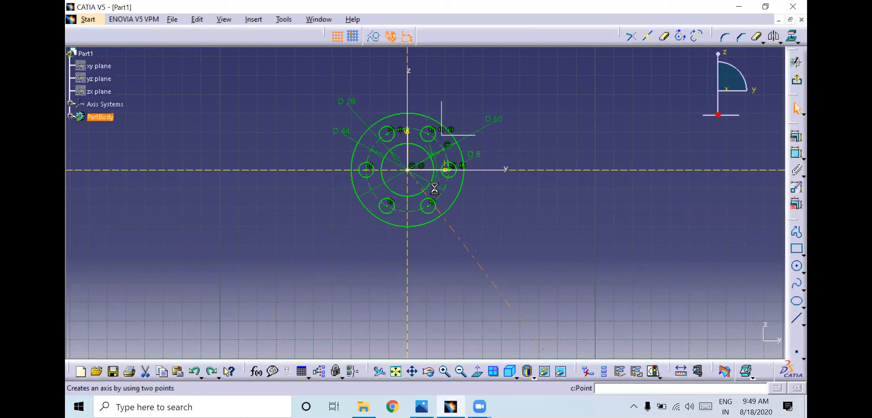
click(409, 170)
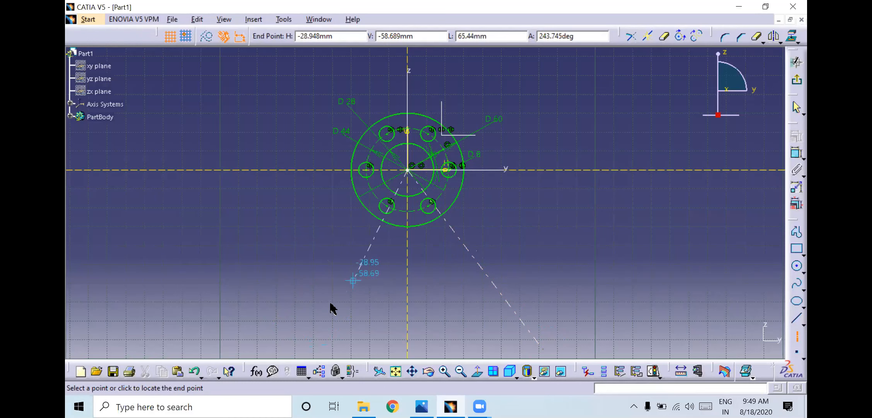
click(278, 342)
Dimension the angle between the lower-left axis line and the vertical axis and set it to 45°.
click(797, 153)
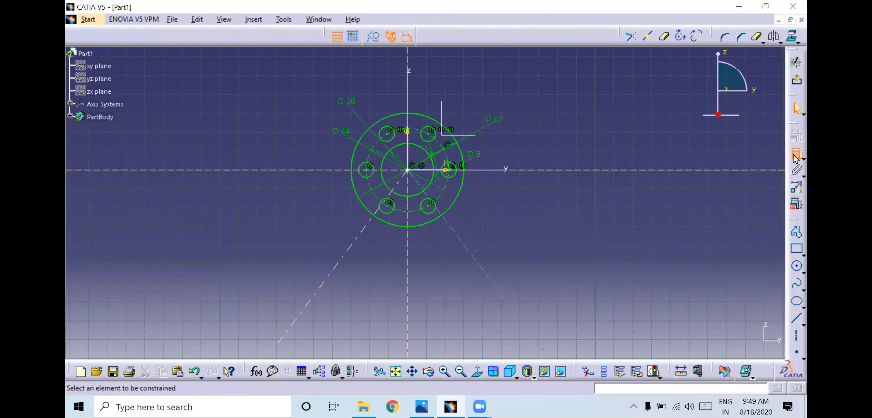
click(353, 251)
click(407, 241)
click(388, 238)
double_click(389, 237)
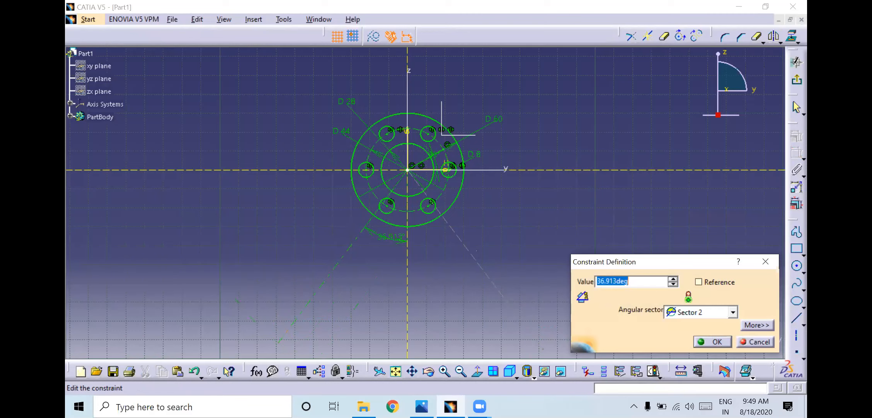
text(45)
key(Return)
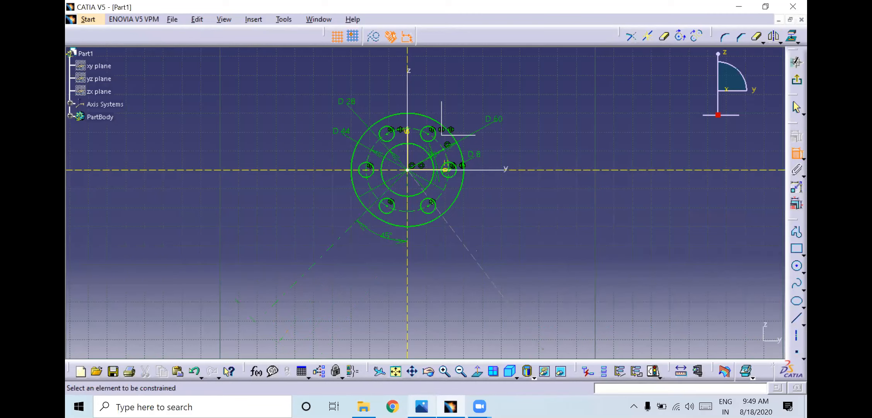
Dimension the angle between the lower-right axis line and the vertical axis and set it to 30°.
click(464, 246)
click(410, 254)
click(421, 239)
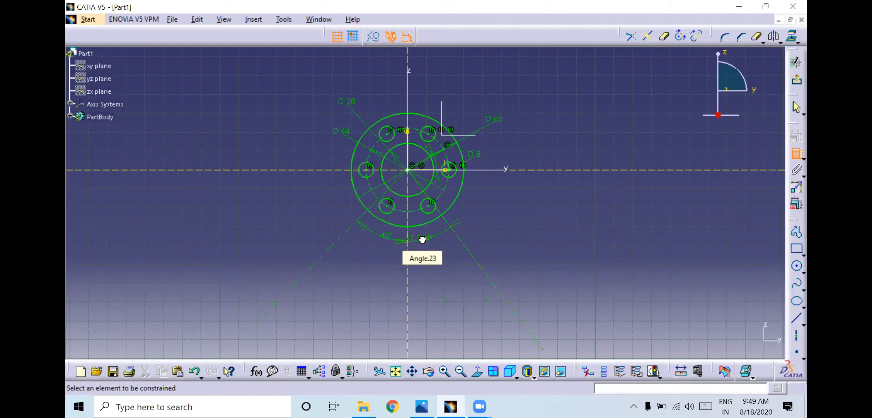
double_click(444, 237)
text(30)
key(Return)
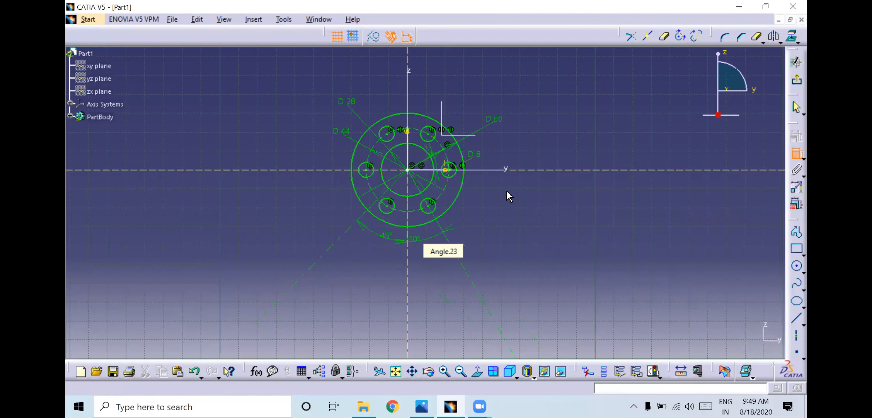
Reopen the angle dimension between the lower-right axis line and the vertical axis and set it to 30° again.
middle_drag(520, 212, 535, 248)
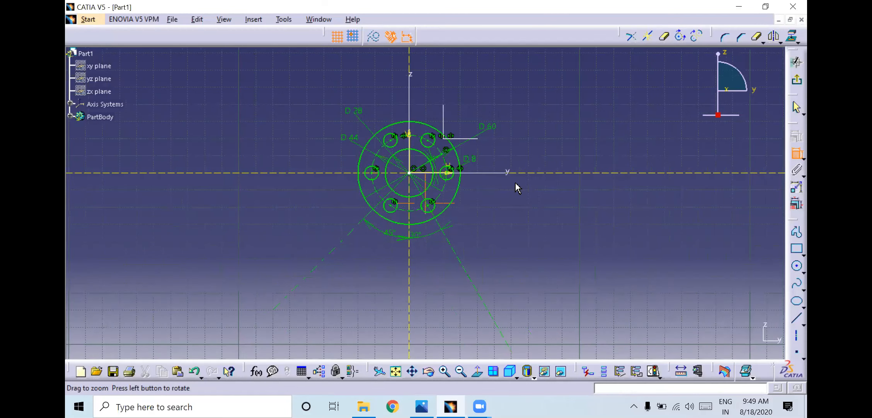
middle_drag(517, 187, 491, 104)
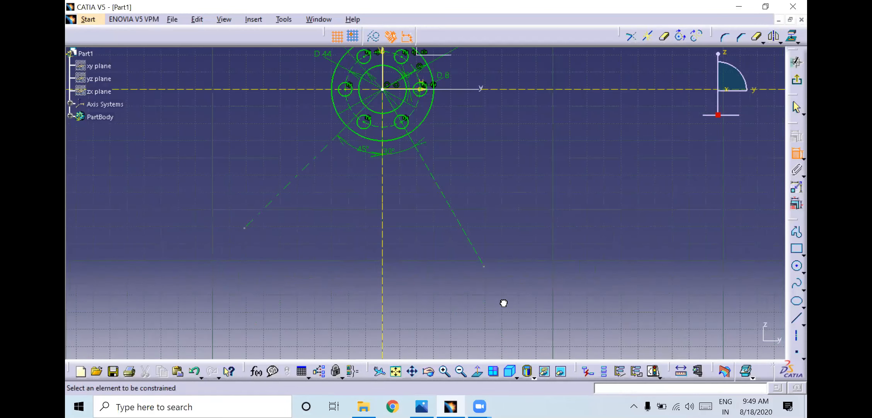
click(483, 266)
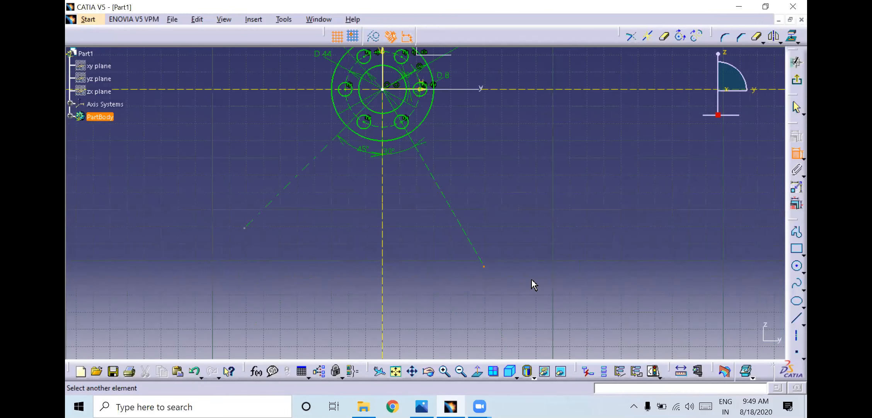
click(504, 253)
double_click(402, 154)
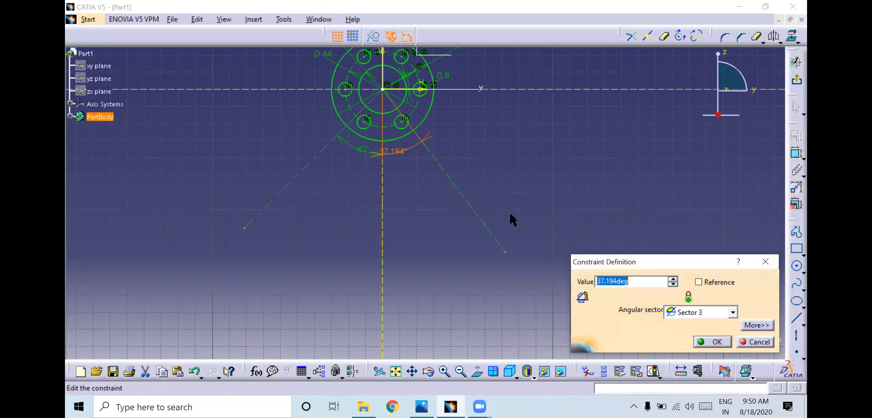
text(30)
key(Return)
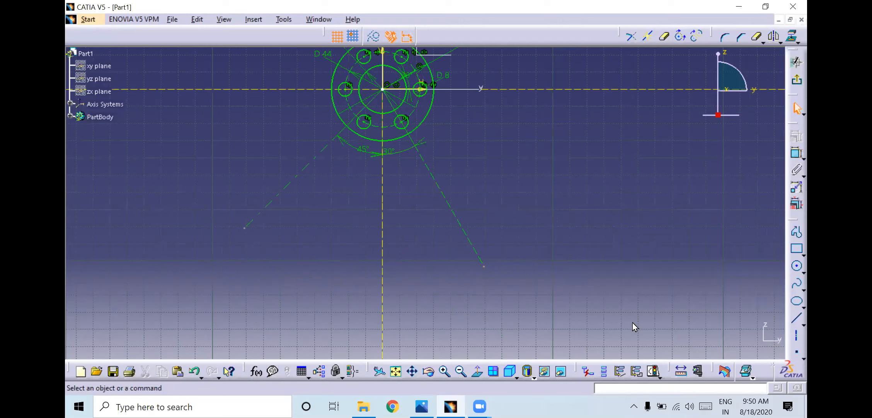
Check the sketch's solving status, then lengthen both slanted axis lines outward from their lower endpoints.
click(655, 371)
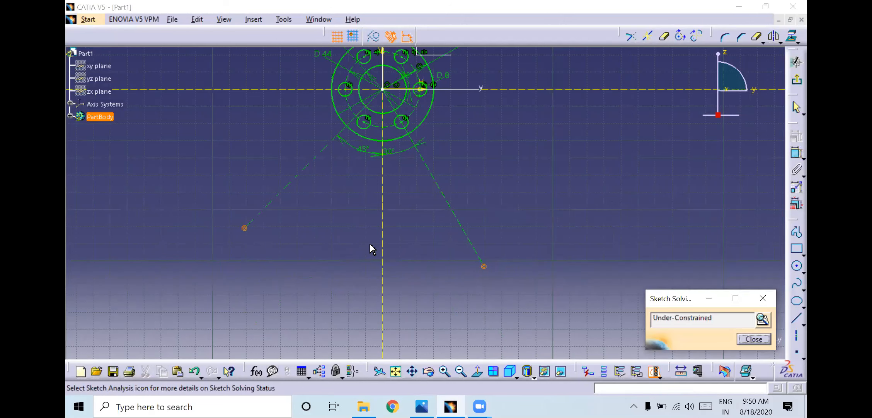
click(747, 336)
drag(486, 266, 501, 295)
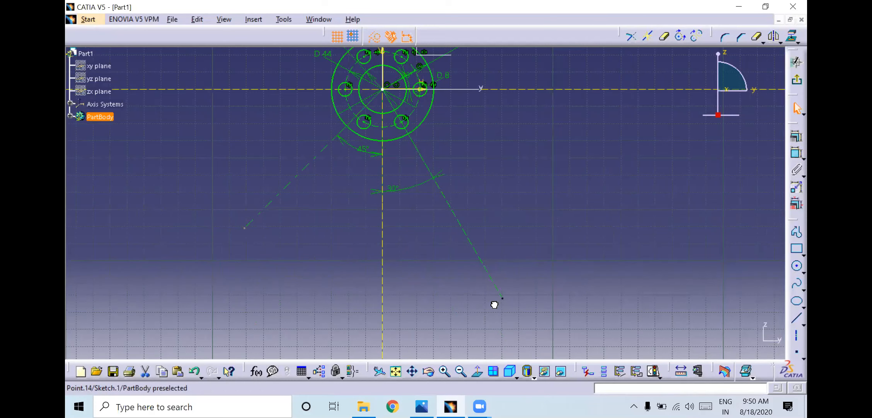
drag(244, 230, 214, 258)
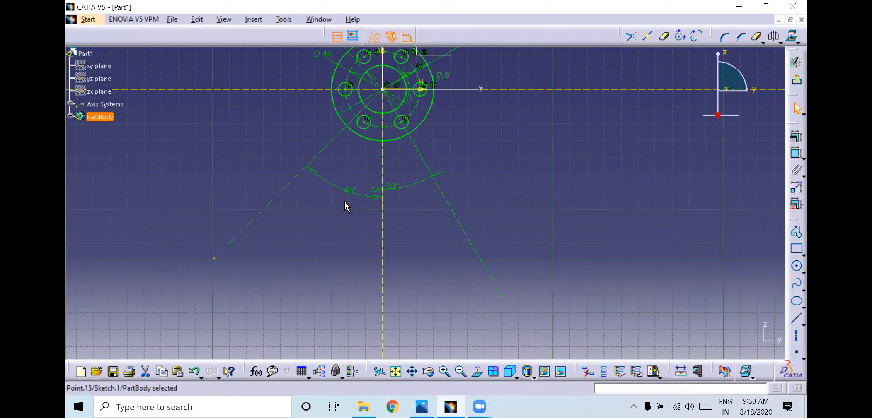
Reposition the 45° and 30° angle dimensions side by side, closer to the circles.
drag(350, 191, 351, 163)
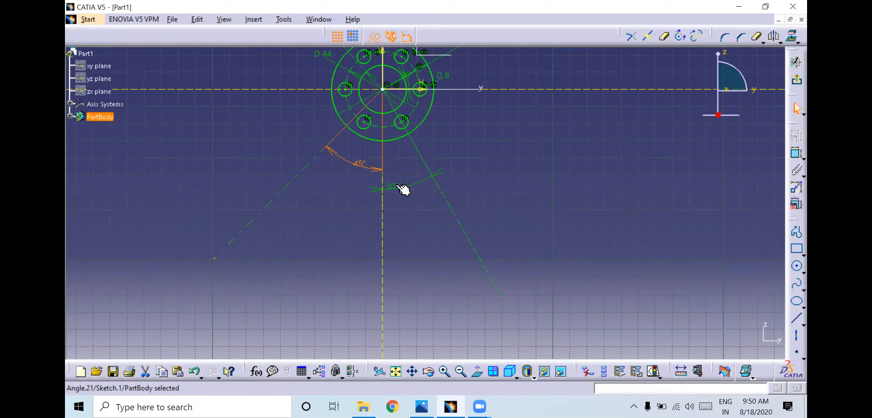
drag(399, 189, 411, 168)
click(596, 193)
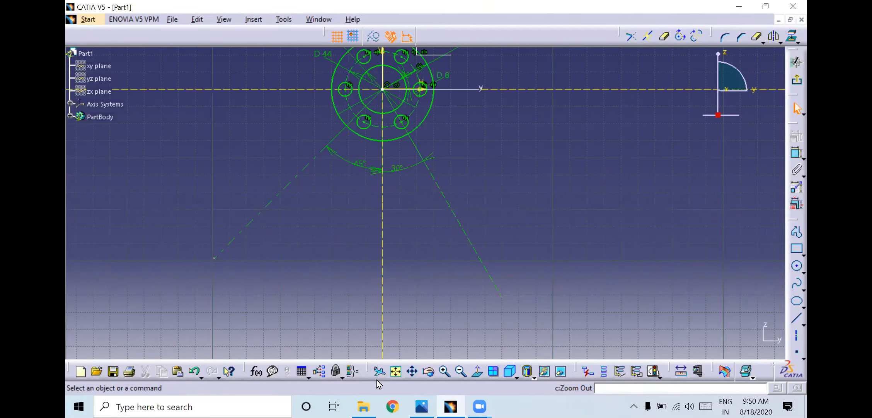
Check the curved slot in the reference drawing, then return to the sketch and undock the Profile toolbar into the drawing area.
click(421, 406)
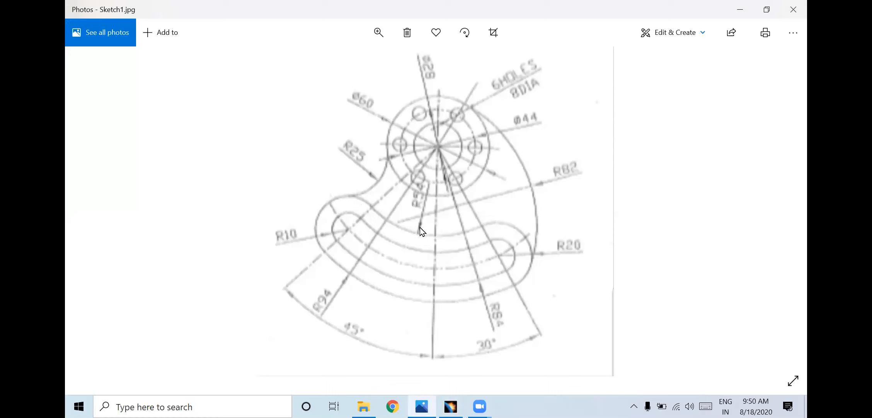
click(450, 406)
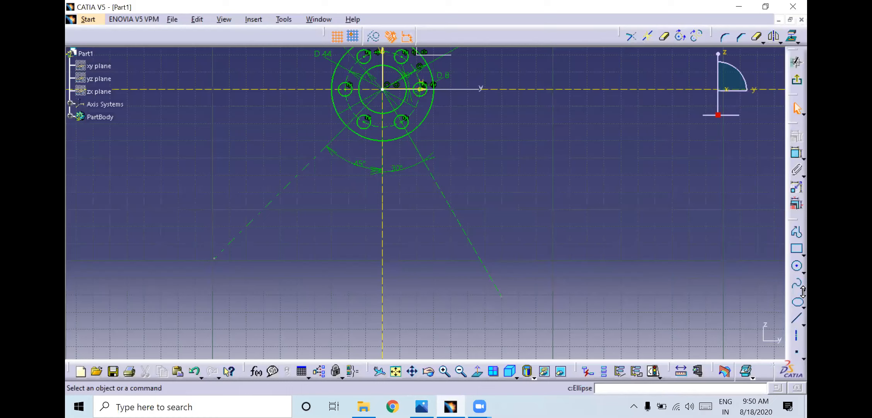
click(804, 273)
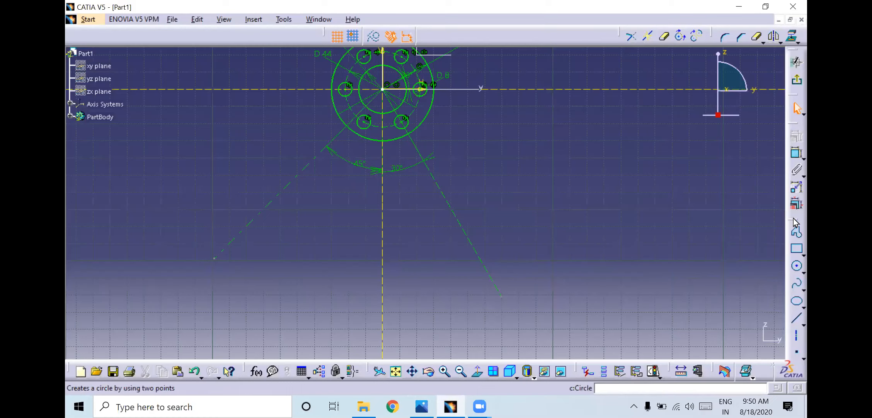
drag(717, 188, 718, 188)
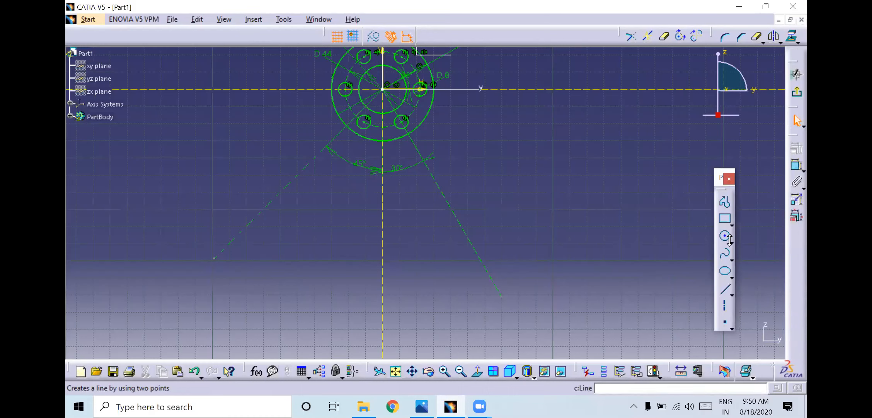
click(732, 276)
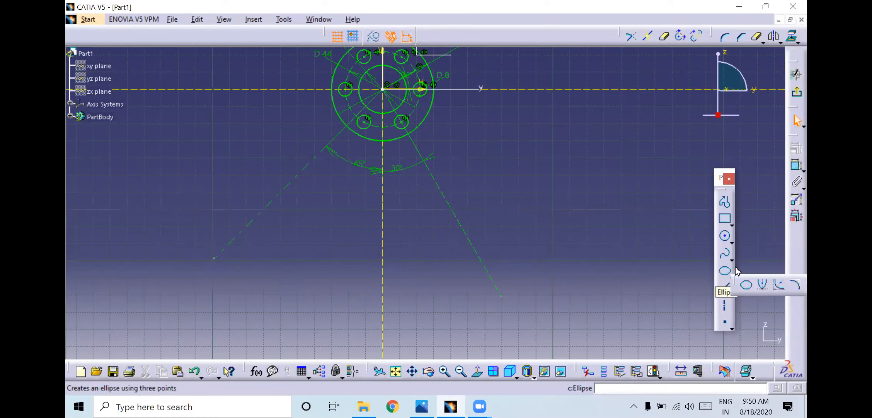
click(731, 242)
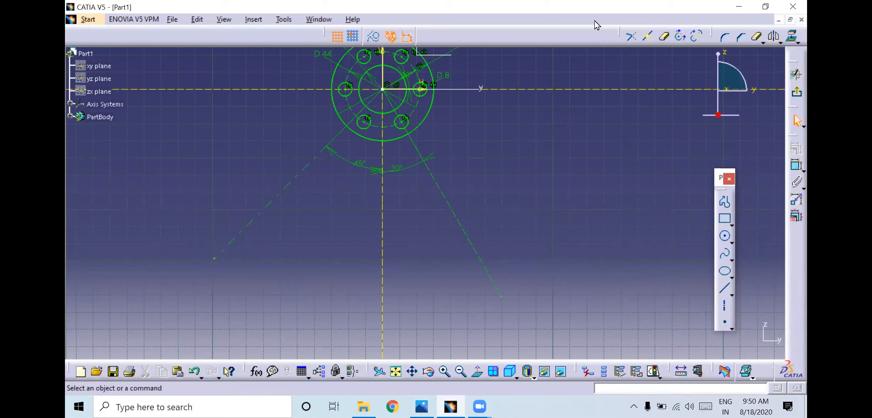
Sketch a Cylindrical Elongated Hole centred on the origin, spanning the 30° to the 45° axis line, about 95 mm centre-arc radius and 20 mm end radius.
click(255, 20)
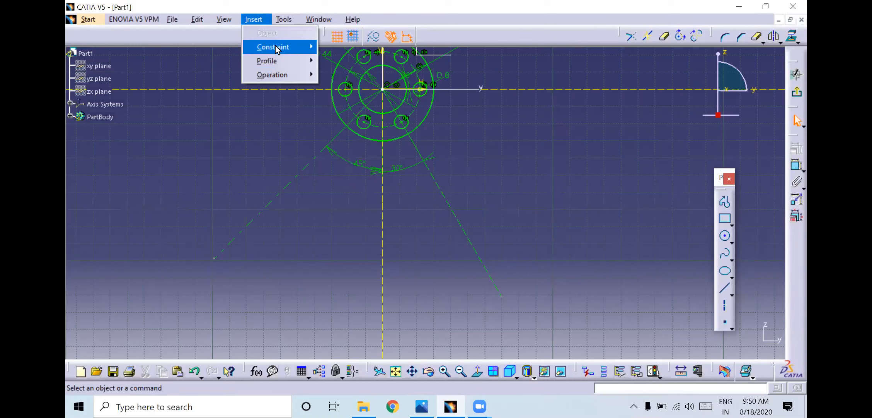
mouse_move(291, 63)
mouse_move(371, 80)
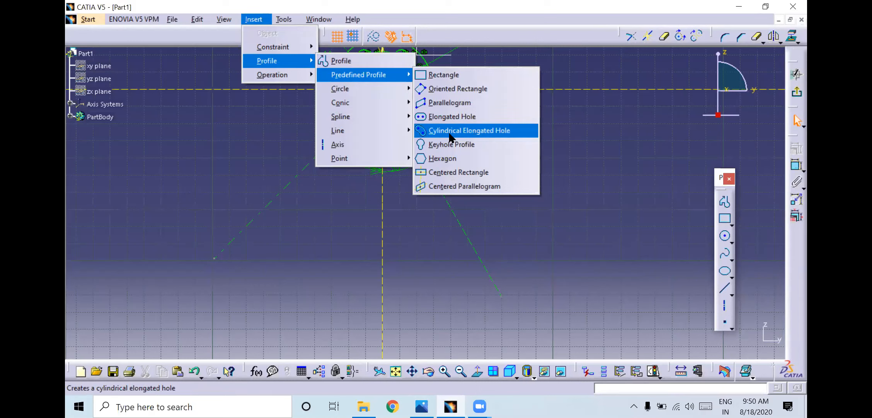
click(729, 225)
click(730, 226)
click(732, 237)
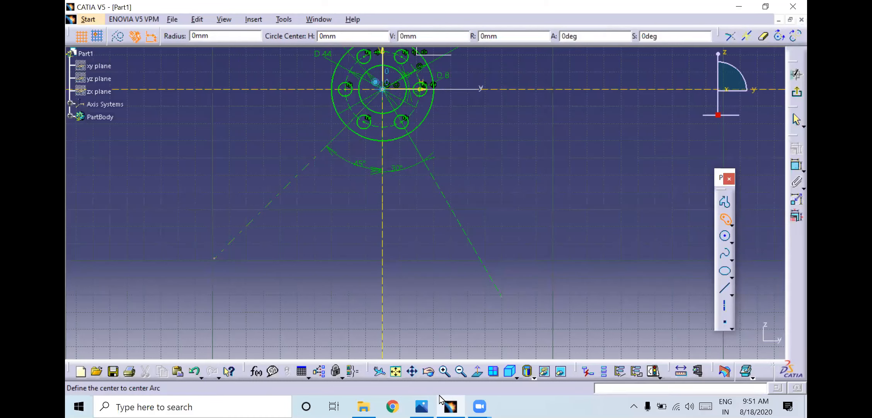
key(alt+Tab)
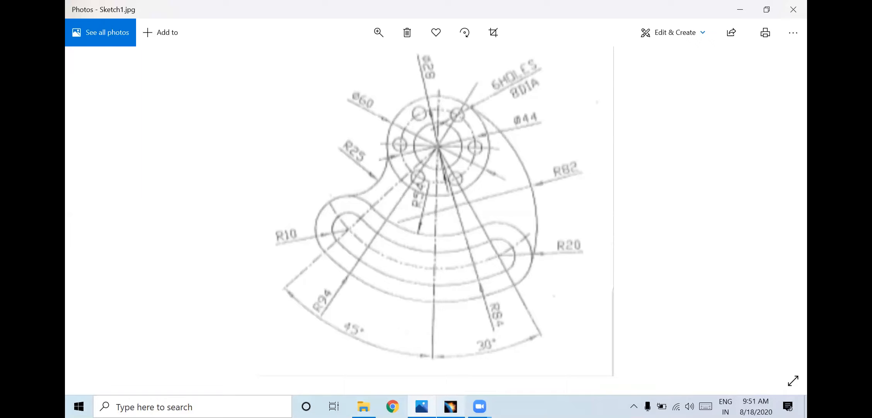
click(450, 406)
click(383, 89)
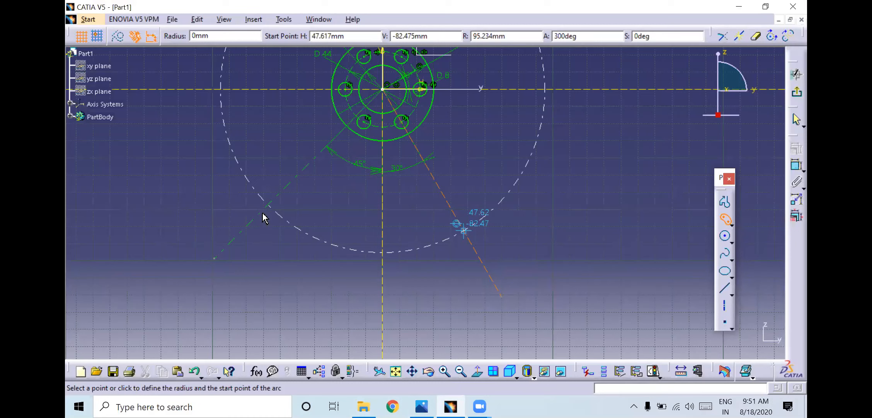
click(462, 231)
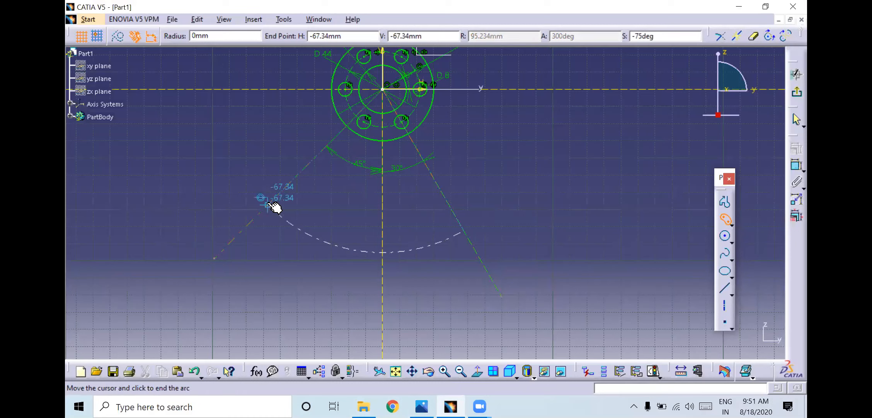
click(271, 201)
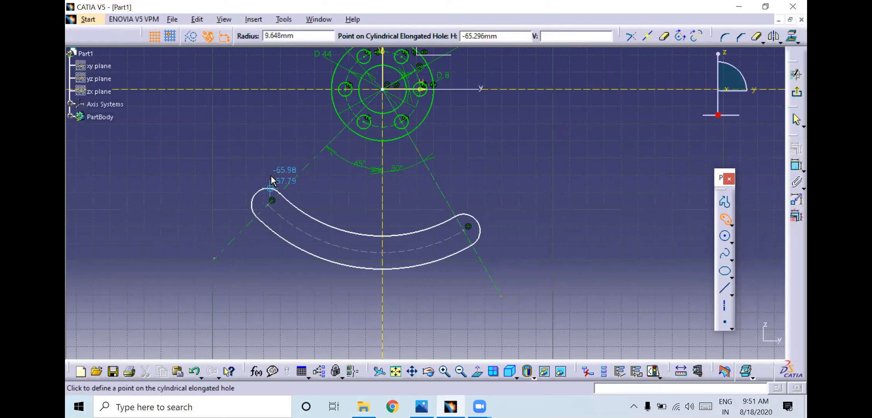
click(271, 171)
click(563, 278)
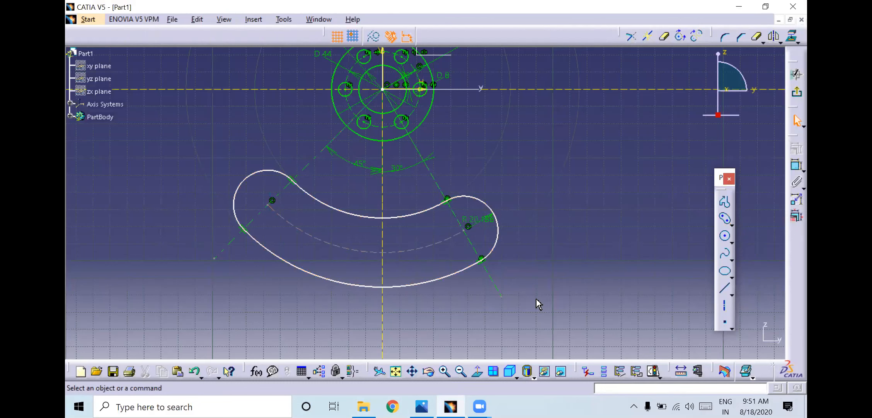
Move the slot's end radius dimension outside the profile, check it against the reference drawing and set it to 20 mm.
drag(478, 217, 547, 236)
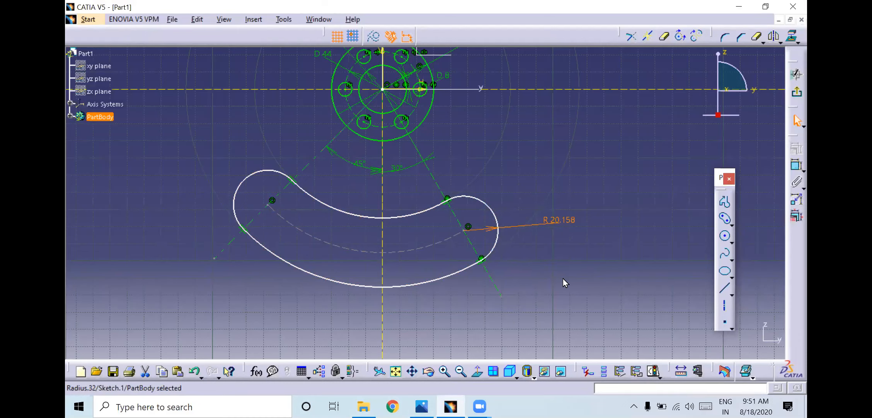
key(alt+Tab)
key(alt+Tab)
double_click(561, 223)
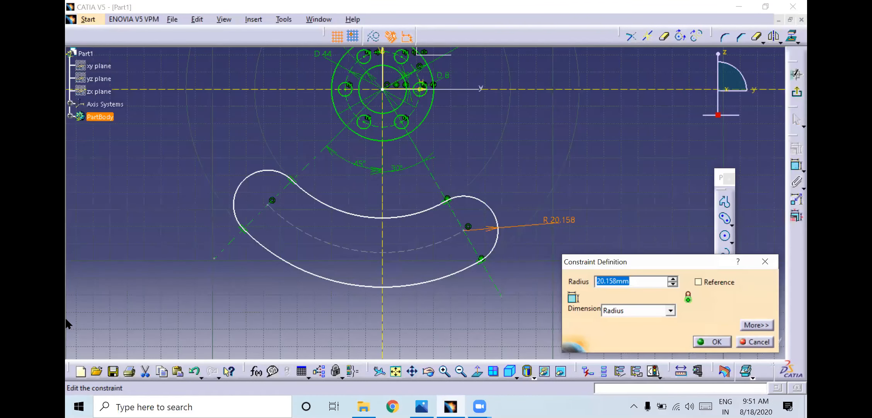
text(20)
key(Return)
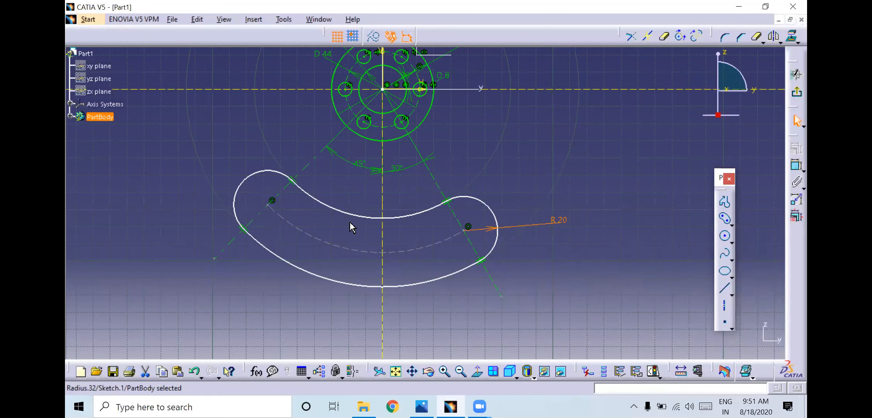
Drag the slot's centre arc slightly outward and consult the reference drawing for its radii.
drag(350, 250, 351, 268)
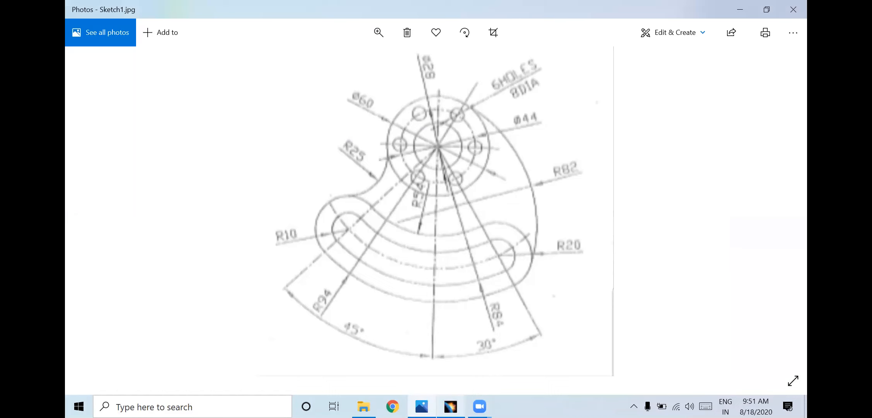
key(alt+Tab)
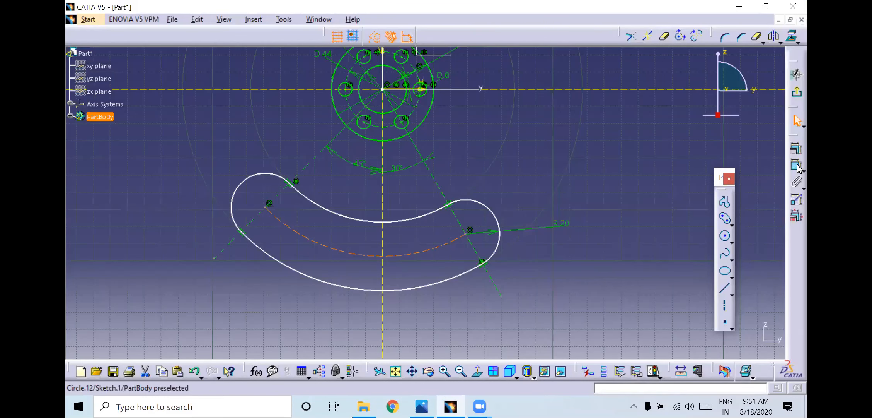
click(449, 282)
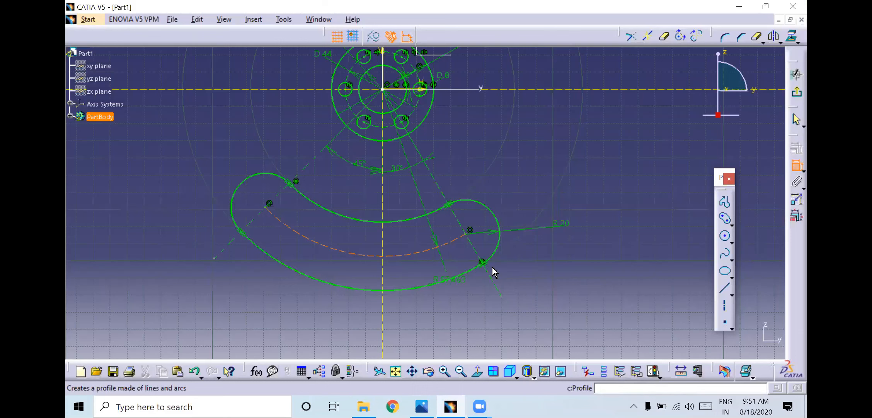
click(493, 266)
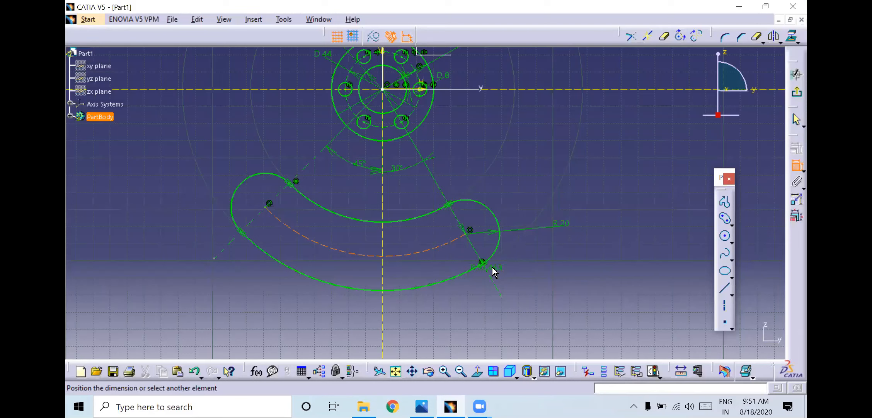
key(Escape)
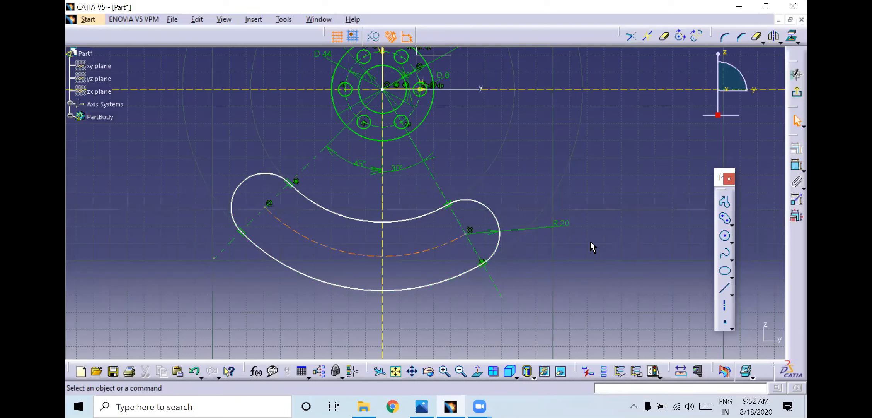
Dimension the radius of the slot's outer arc below its 30° side.
click(797, 165)
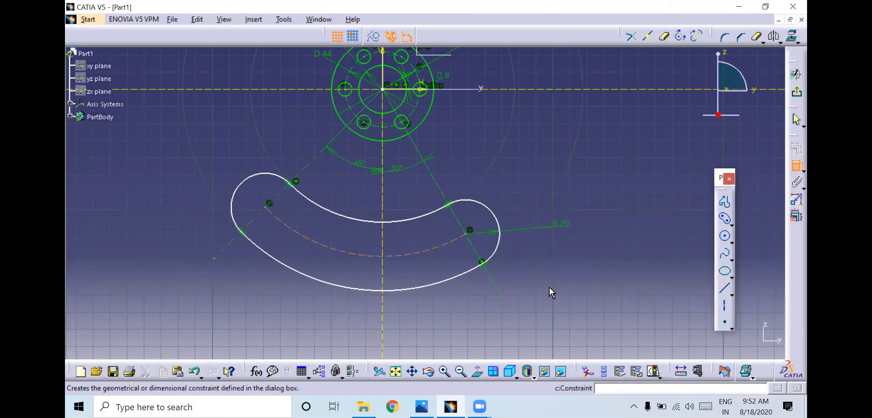
click(436, 283)
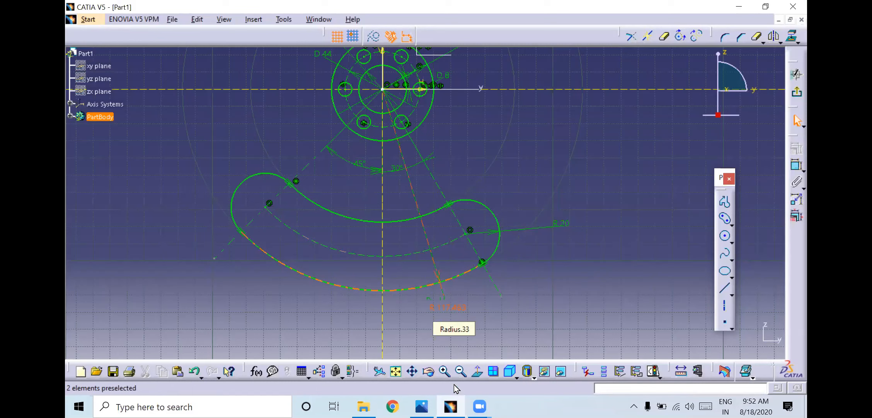
double_click(437, 308)
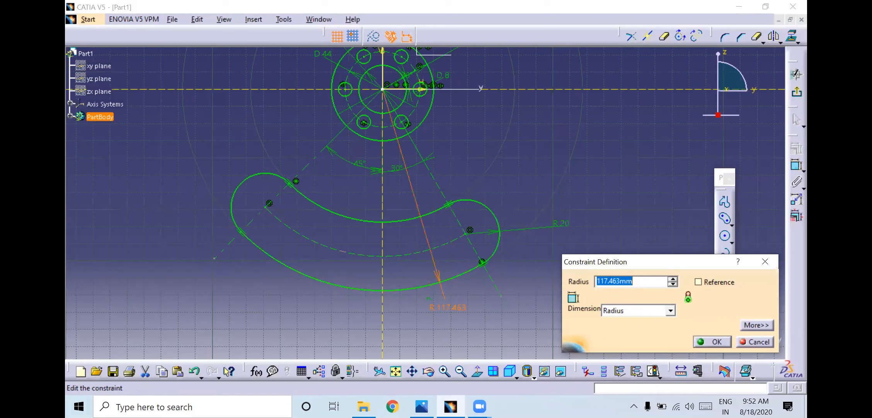
click(743, 343)
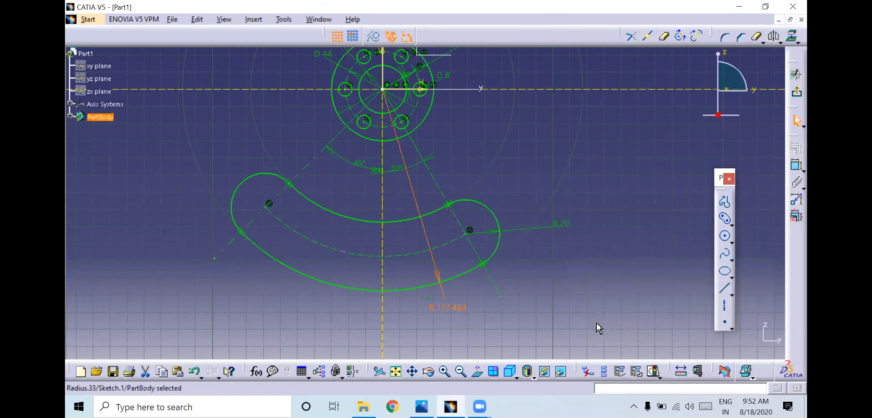
Delete the whole curved slot with its constraints, keeping the 30° and 45° axis lines and their angle dimensions.
drag(226, 167, 528, 333)
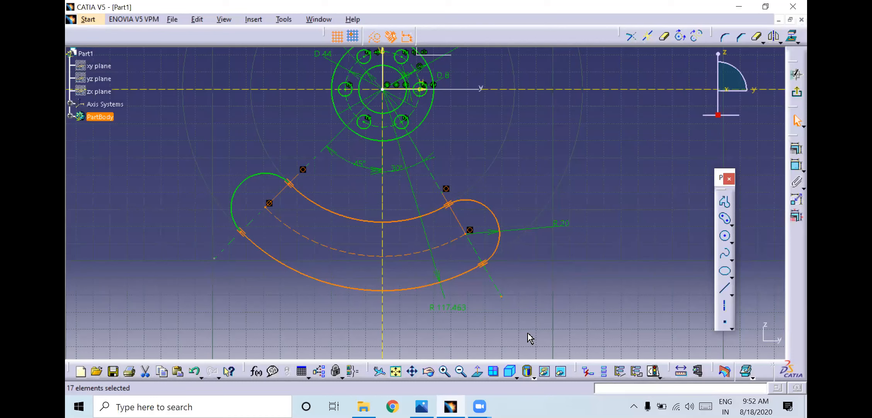
key(Delete)
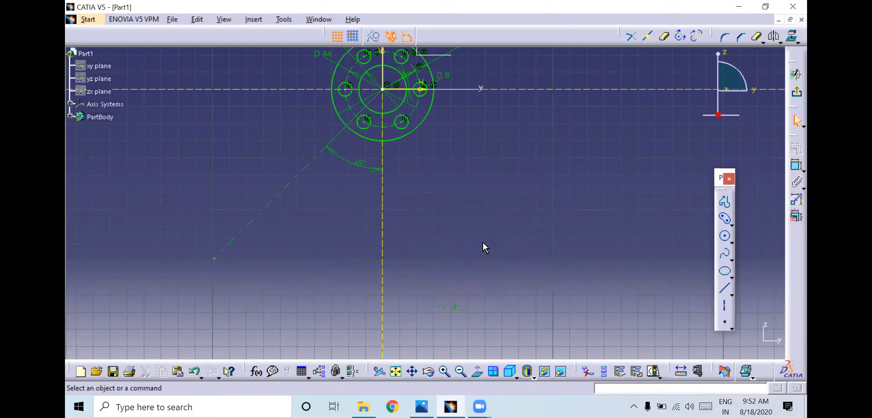
key(ctrl+z)
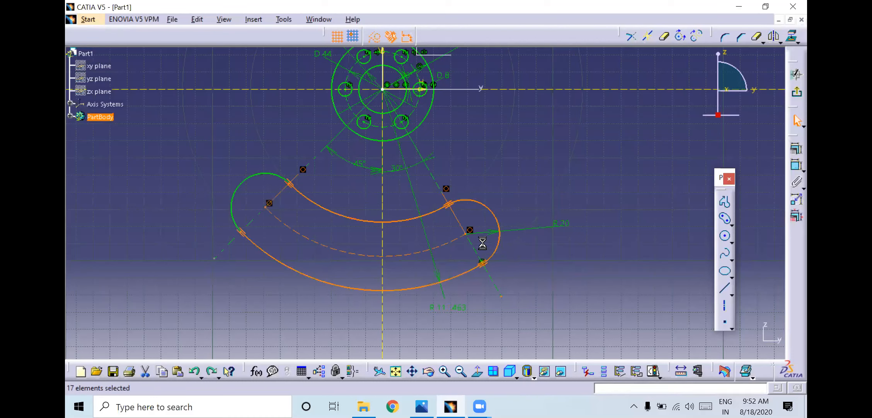
key(ctrl+y)
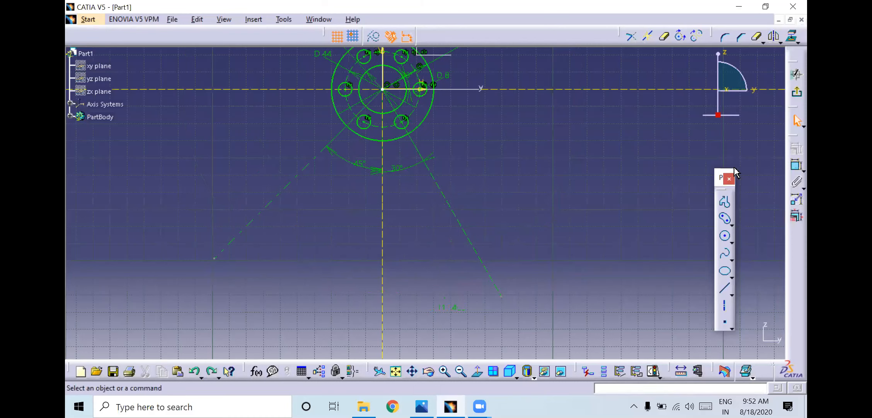
Sketch a new Cylindrical Elongated Hole centred on the origin, from the 30° to the 45° axis line, with about 107 mm centre-arc radius.
click(729, 219)
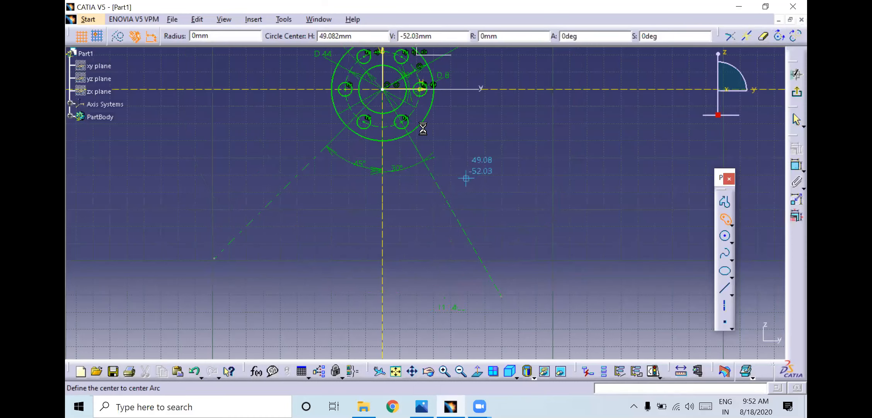
click(384, 89)
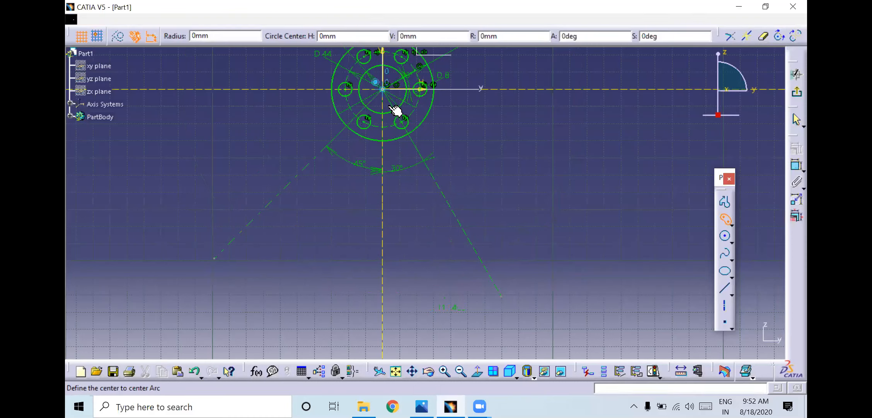
click(474, 248)
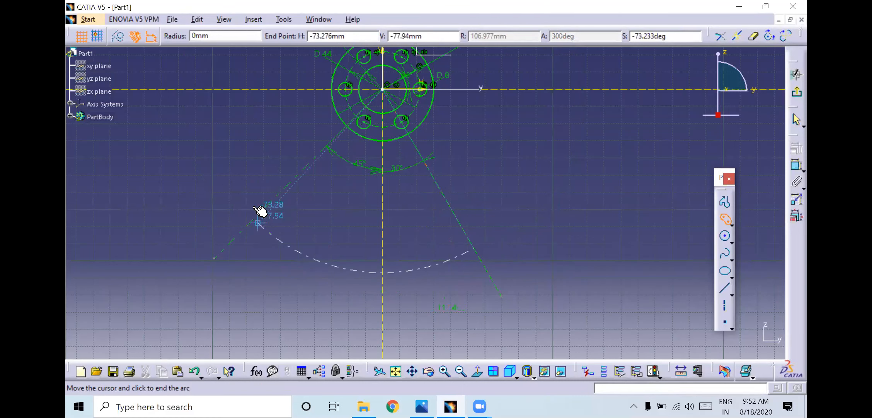
click(251, 184)
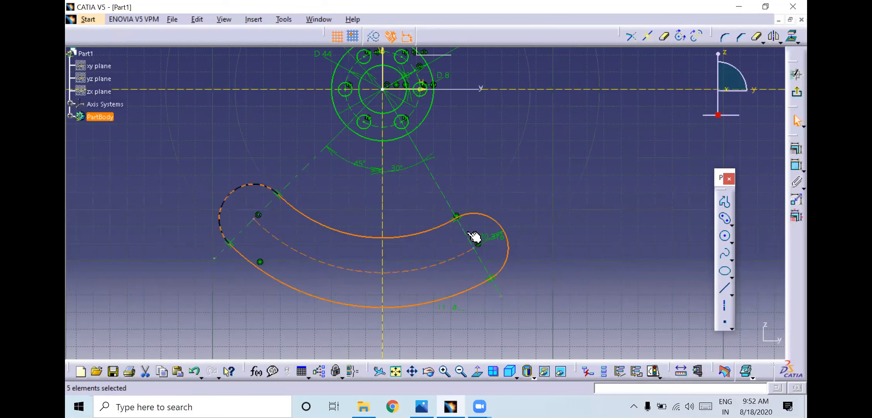
Set the slot's end radius to 20 mm and its outer arc radius to 94 mm, following the reference drawing.
double_click(490, 239)
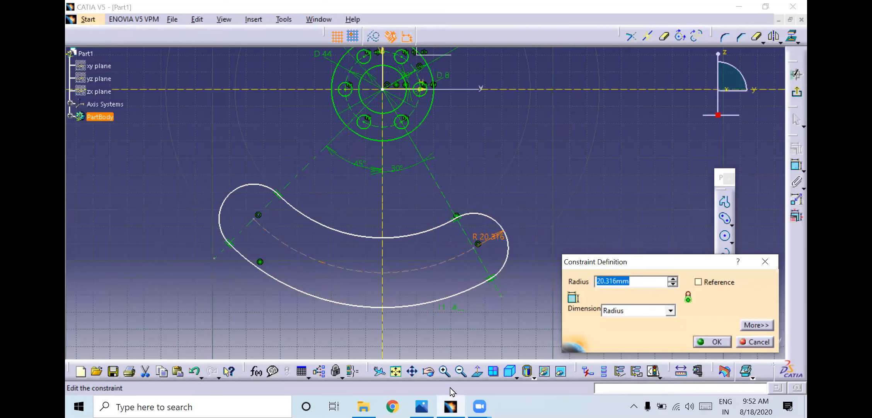
click(451, 405)
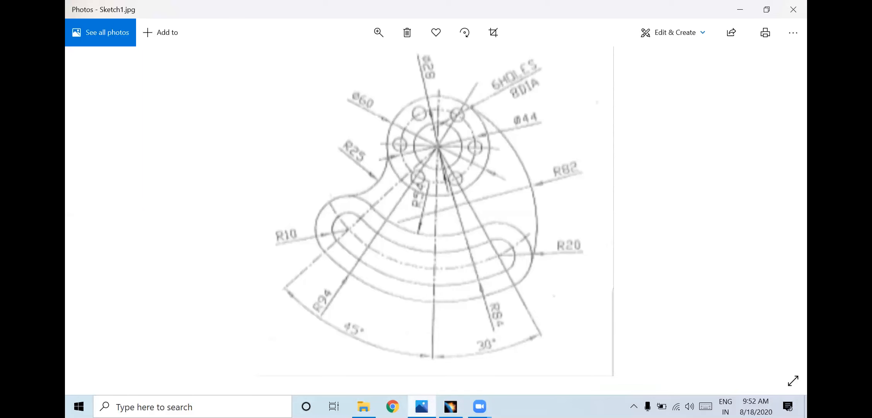
click(451, 405)
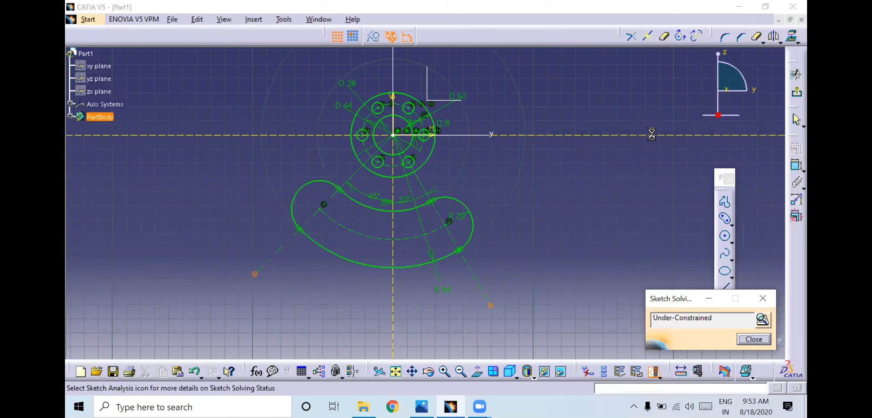
Trim the free ends of the 30° and 45° axis lines beyond the slot, and consult the reference drawing for the outer connecting arc.
click(487, 298)
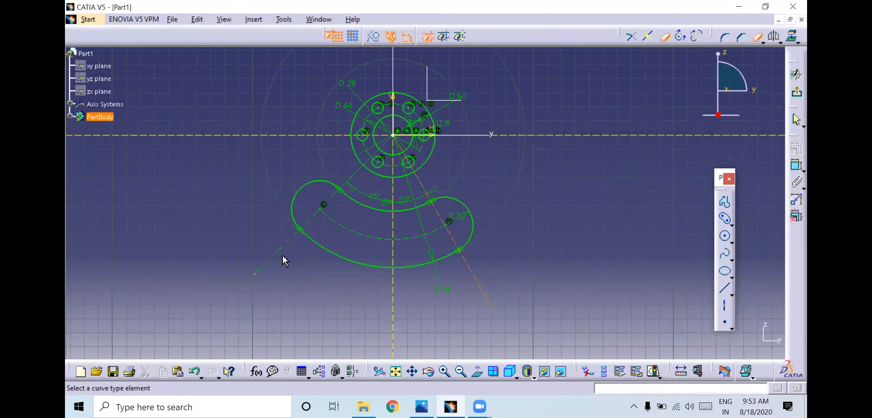
click(757, 42)
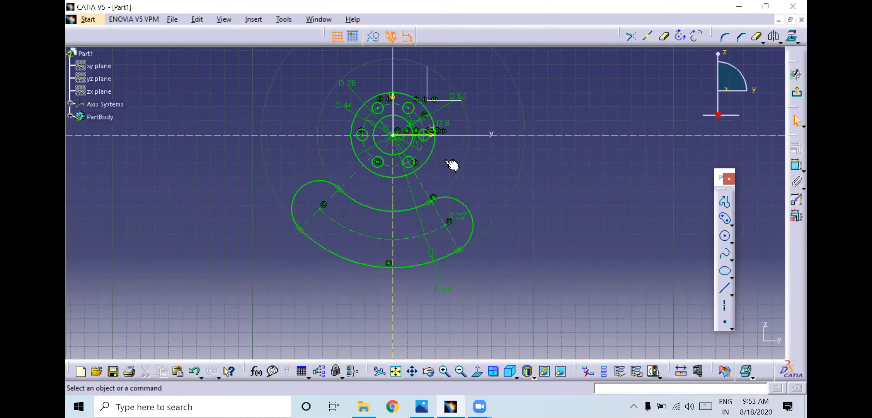
mouse_move(450, 407)
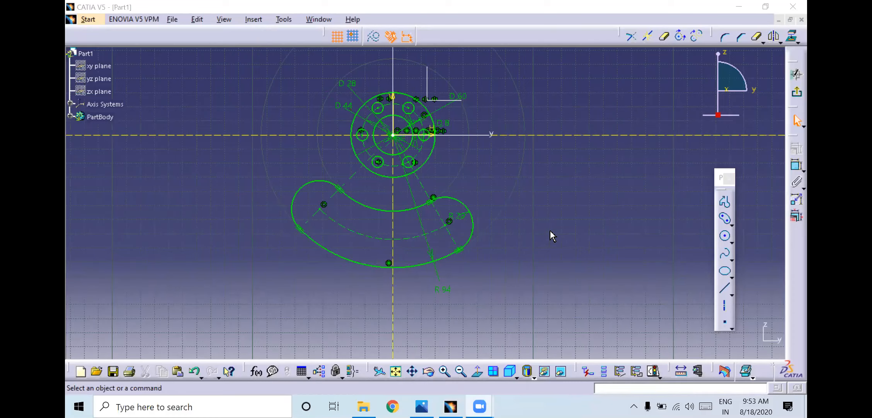
click(421, 405)
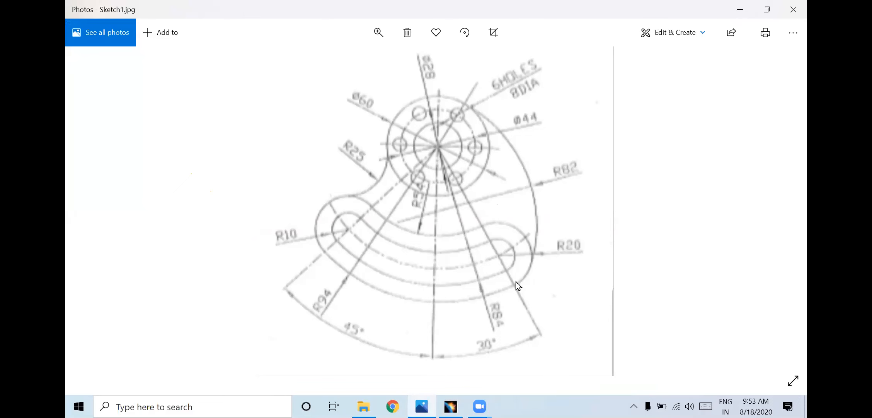
mouse_move(450, 406)
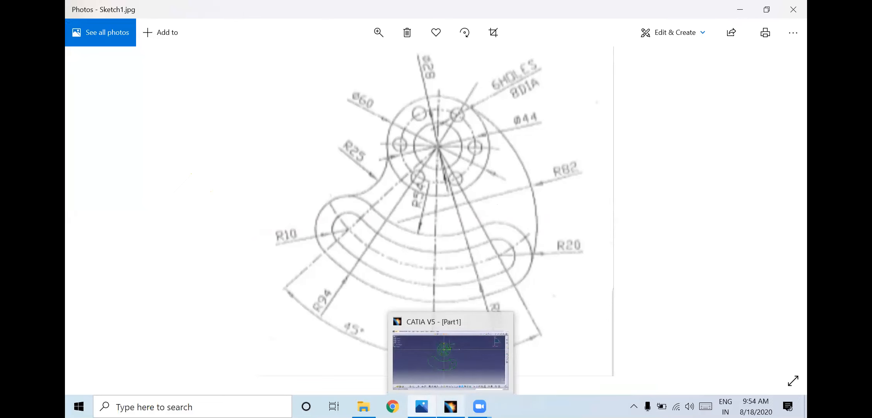
click(451, 359)
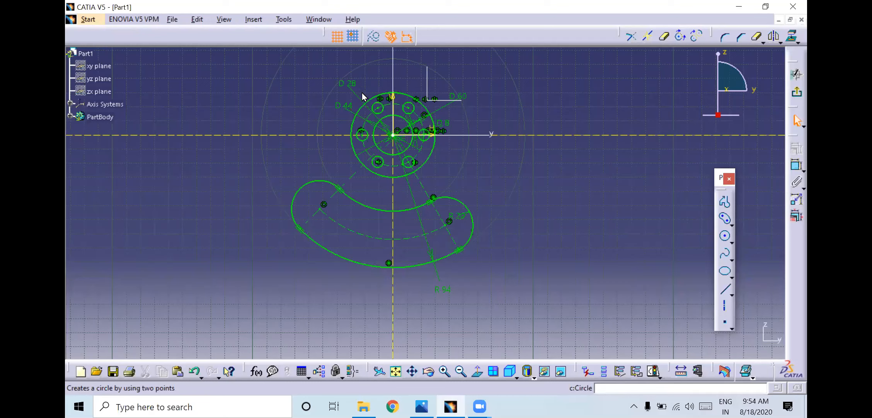
Sketch a Three Point Arc Starting With Limits from above the 60 mm circle to about H 87, V -80 mm, bulging away from the slot.
click(253, 18)
mouse_move(271, 61)
mouse_move(340, 88)
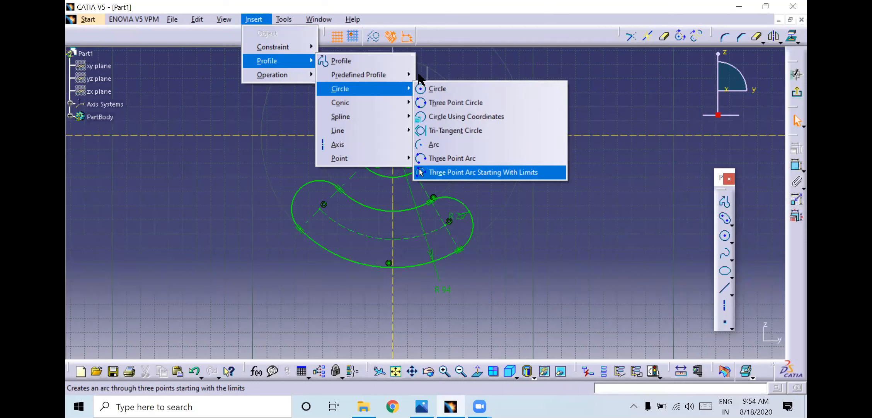
click(421, 102)
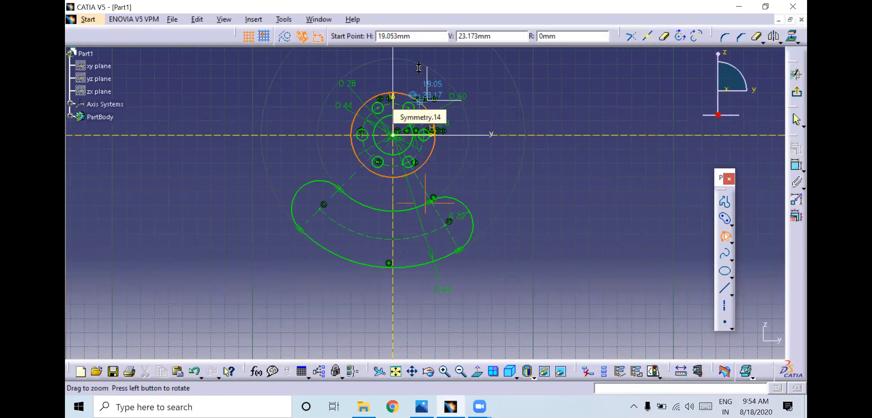
scroll(404, 107, up, 2)
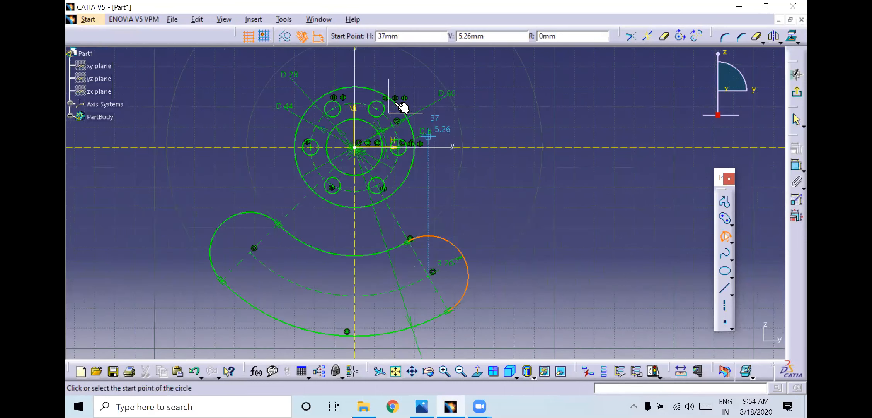
click(402, 64)
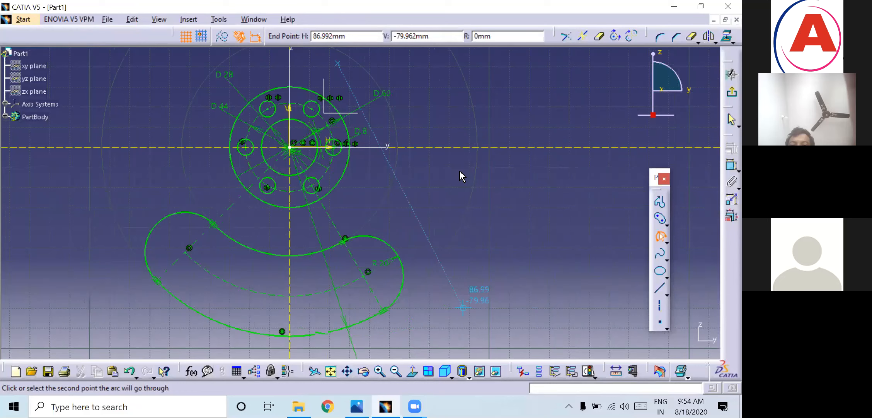
click(460, 171)
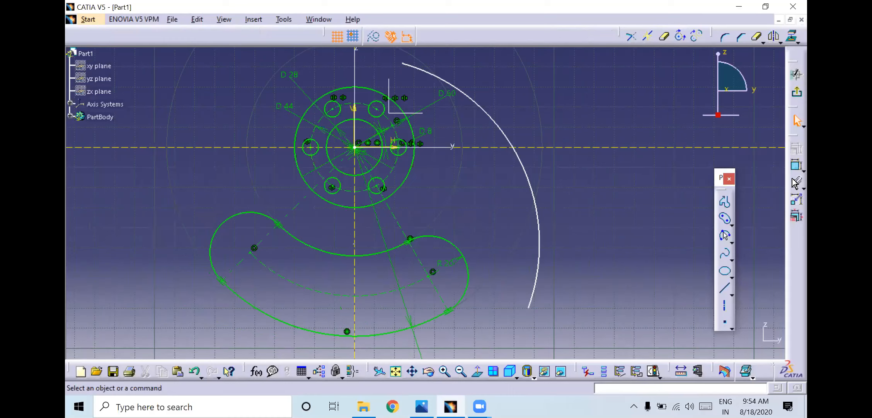
Constrain the new arc tangent to the 60 mm circle and the slot's 30° end arc, and set its radius to 82 mm per the reference drawing.
click(732, 165)
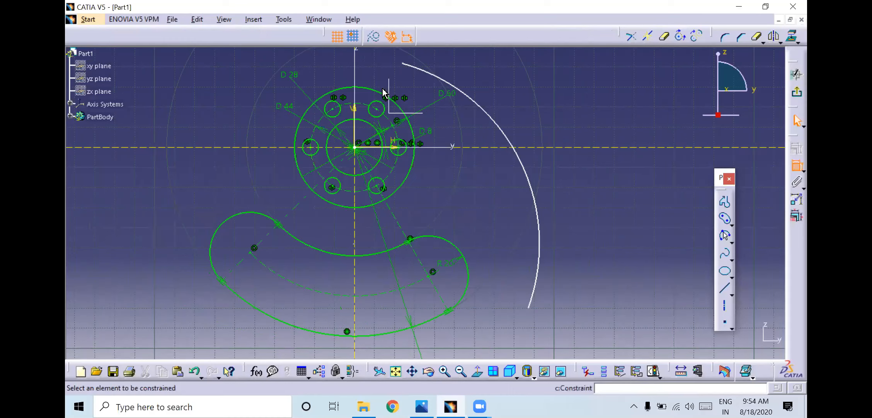
click(404, 64)
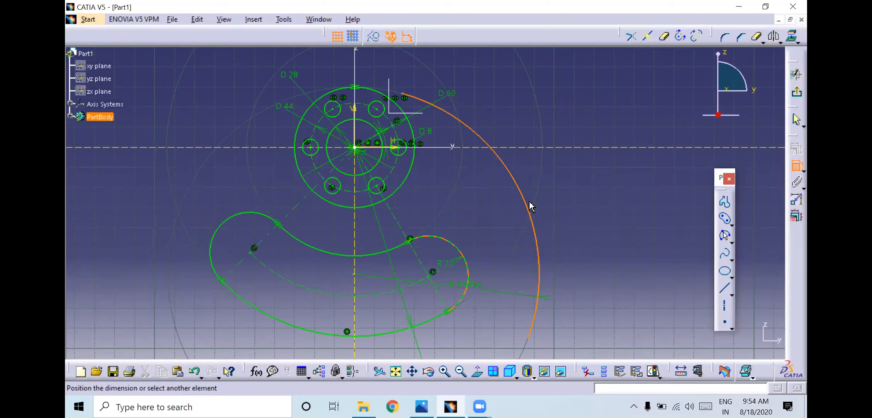
click(501, 181)
double_click(502, 181)
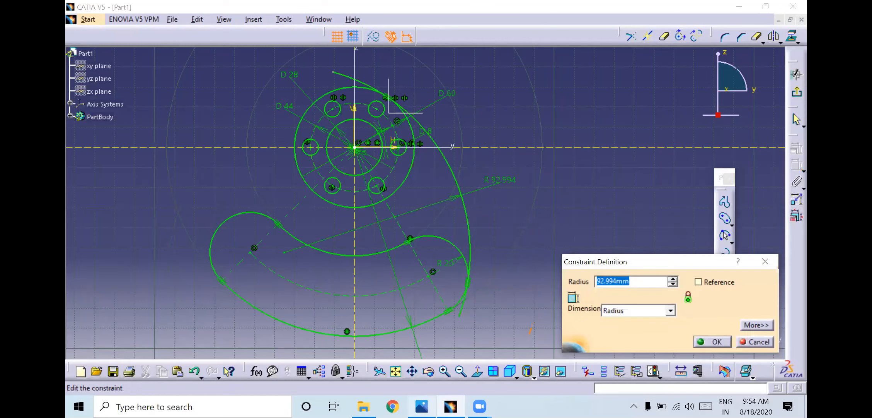
key(alt+Tab)
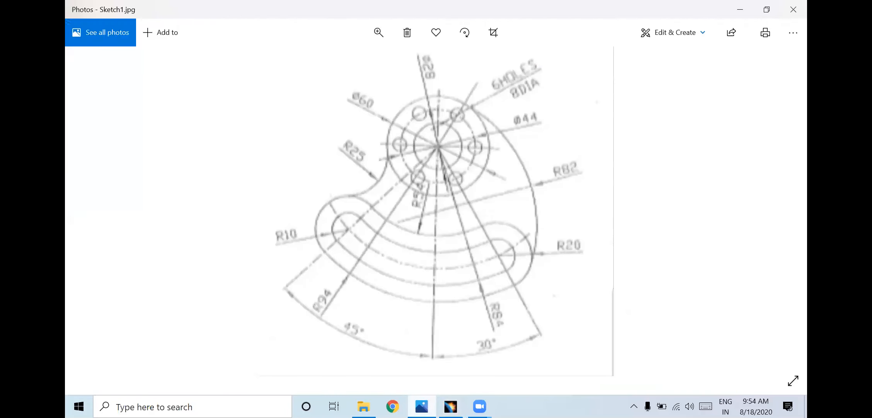
mouse_move(451, 406)
click(450, 406)
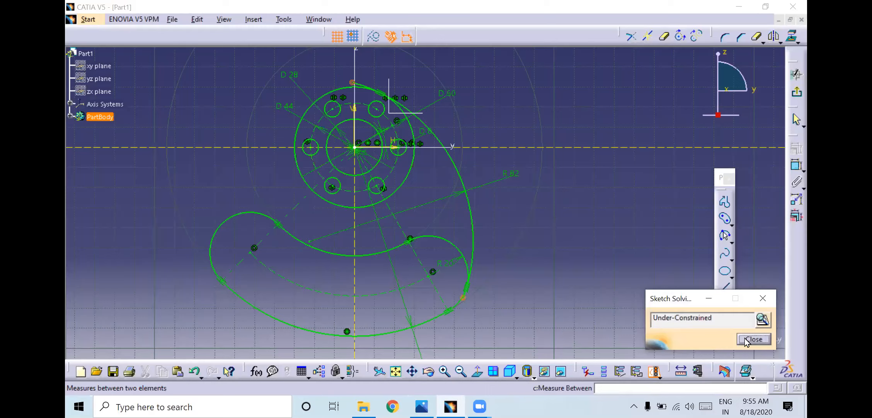
Extend both ends of the 82 mm arc past its tangent points on the slot's end and the 60 mm circle.
click(463, 296)
drag(463, 296, 455, 335)
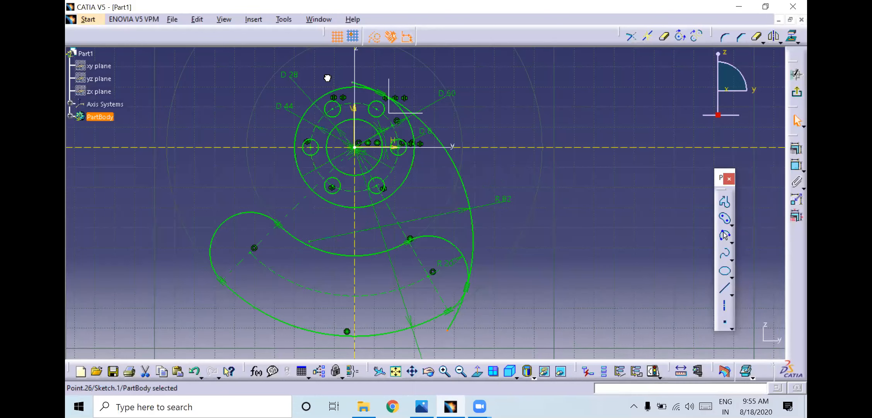
middle_drag(586, 279, 550, 164)
middle_drag(461, 155, 541, 227)
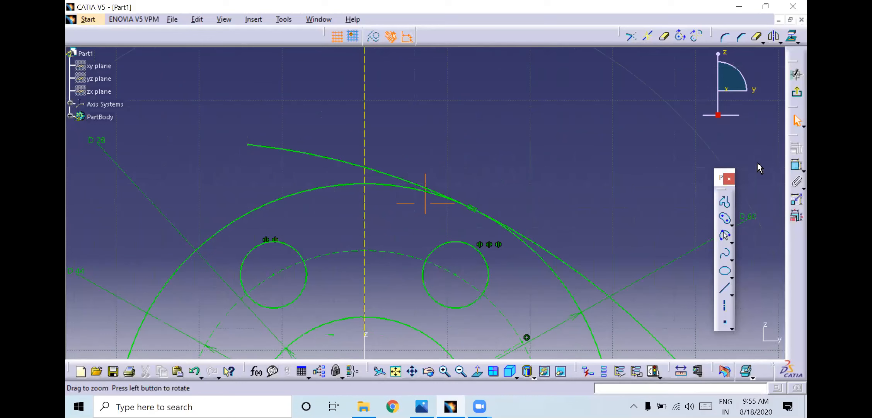
Trim the overhanging ends of the 82 mm arc at the 60 mm circle and the slot's end, and check the sketch solving status.
click(756, 37)
click(286, 145)
mouse_move(525, 160)
middle_down()
mouse_move(522, 152)
mouse_move(539, 288)
middle_up()
middle_drag(498, 215, 487, 237)
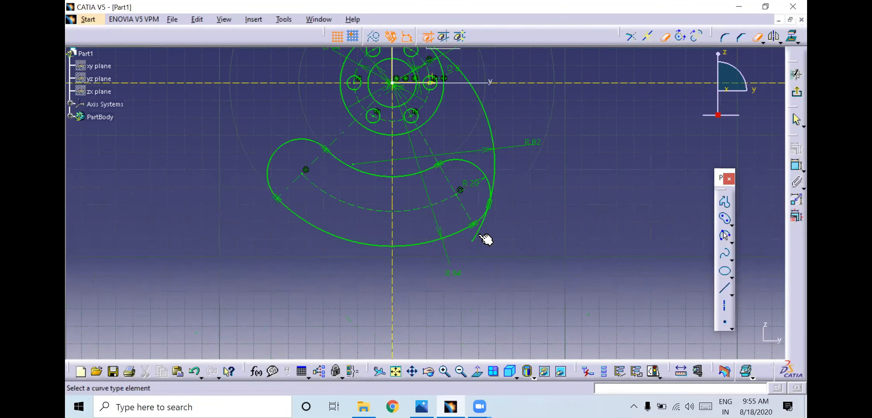
click(653, 371)
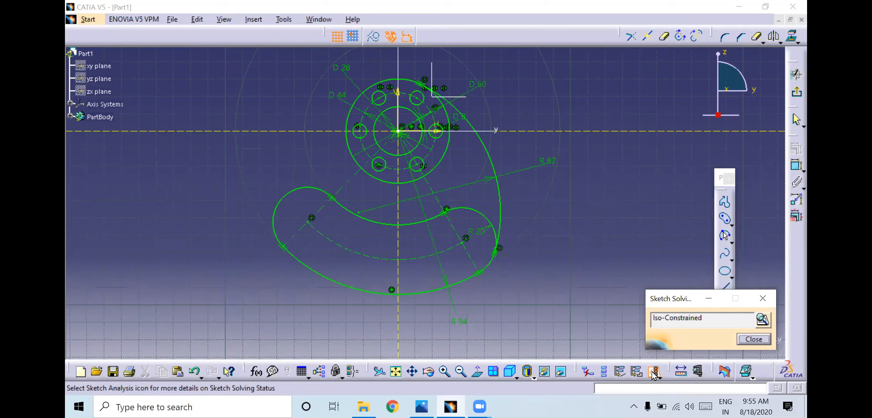
Close the sketch solving status and check the reference drawing Sketch1.jpg for the remaining tangent arc between circle and slot.
click(755, 343)
key(alt+Tab)
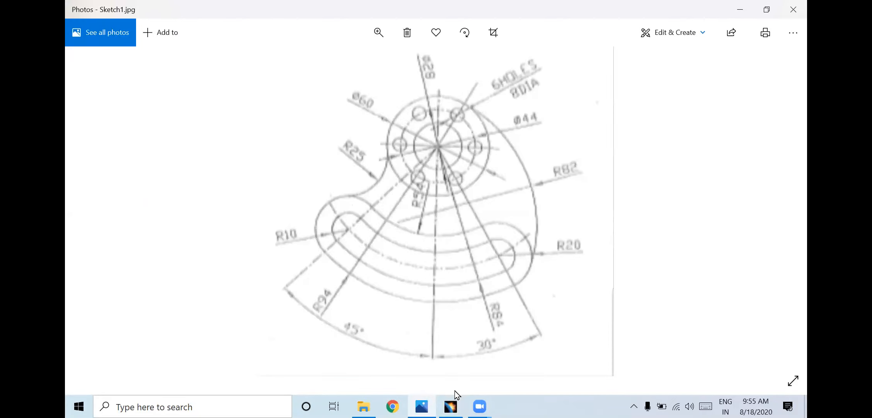
click(451, 406)
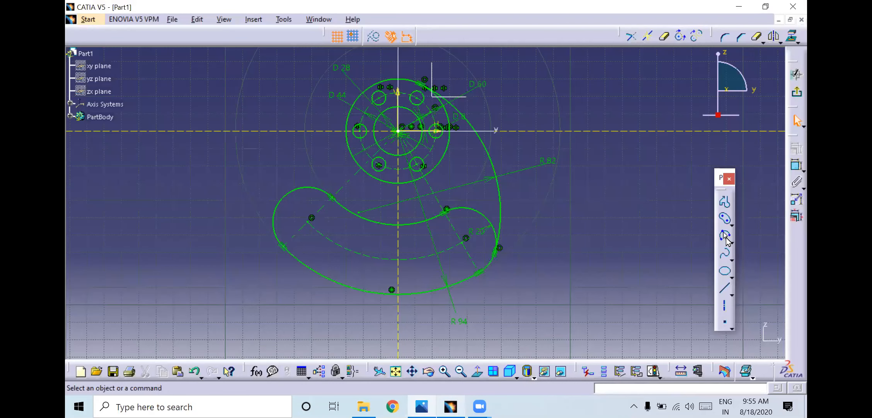
click(338, 157)
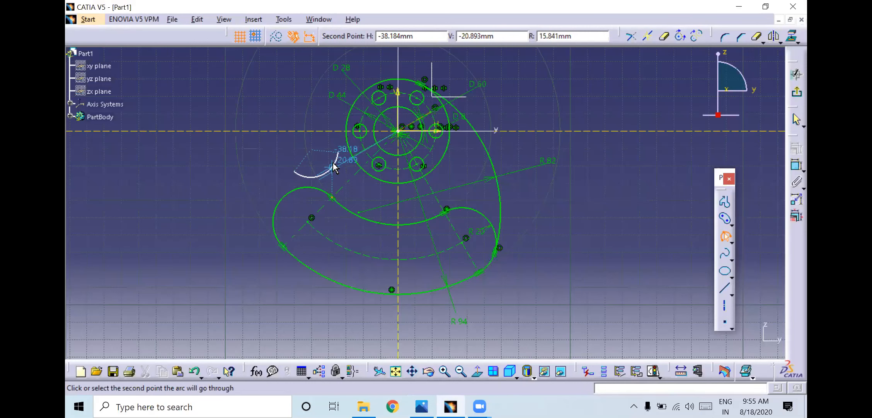
click(333, 162)
middle_drag(391, 183, 374, 156)
middle_drag(487, 215, 501, 232)
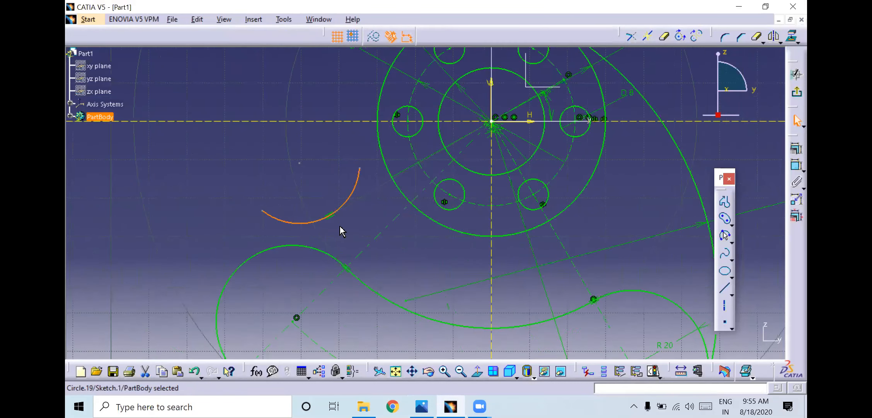
drag(325, 218, 318, 221)
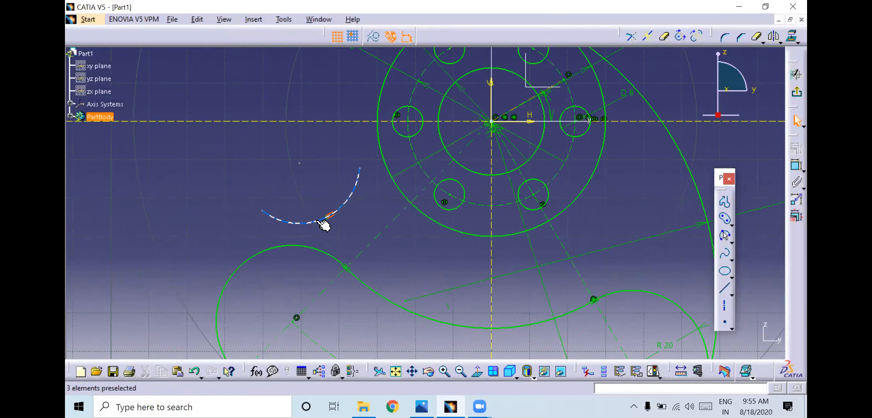
click(347, 203)
key(Delete)
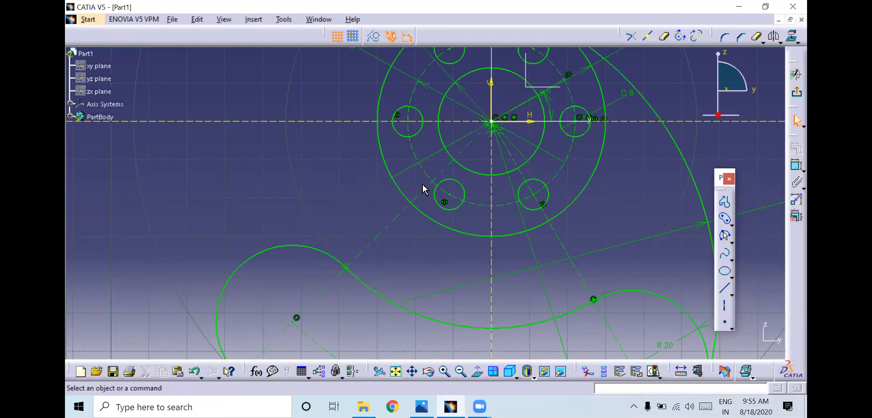
Sketch a Three Point Arc Starting With Limits of about 14 mm radius between the 60 mm circle and the slot's 45° end, bulging toward the circle.
click(725, 236)
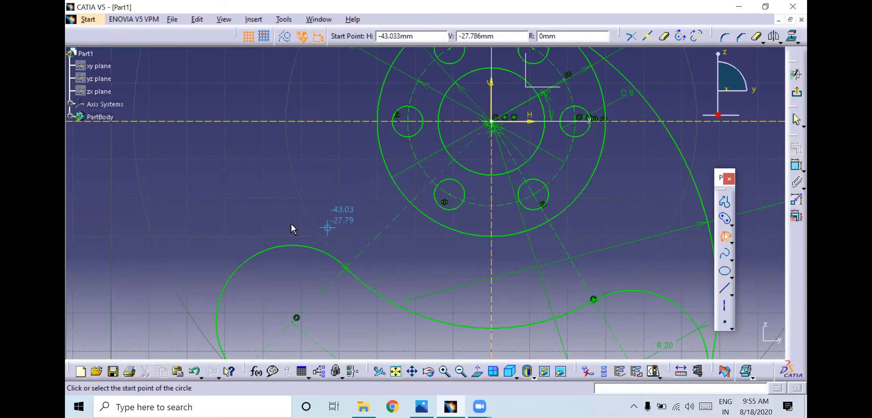
click(275, 225)
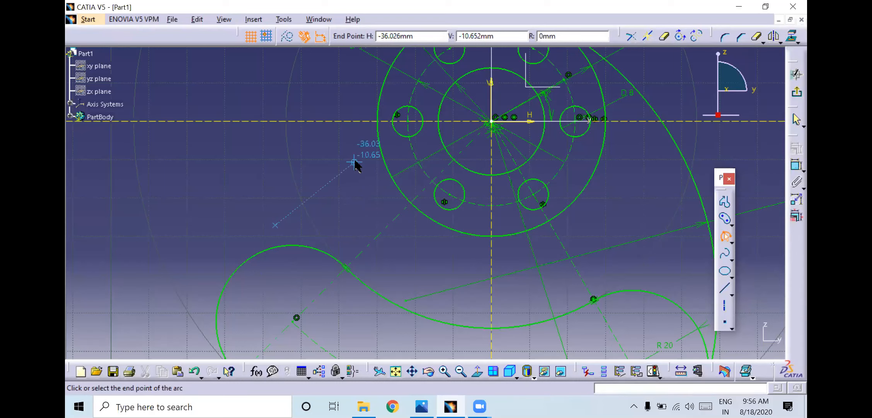
click(354, 163)
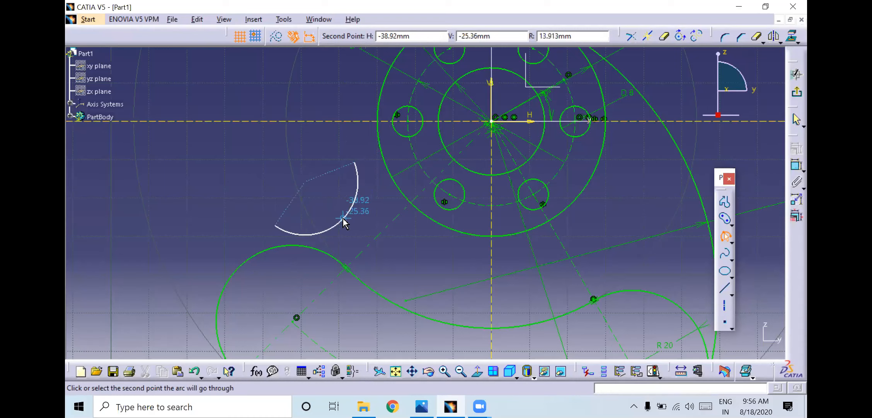
click(344, 219)
Constrain the new arc tangent to the 60 mm circle and to the slot's 45° end arc.
click(797, 166)
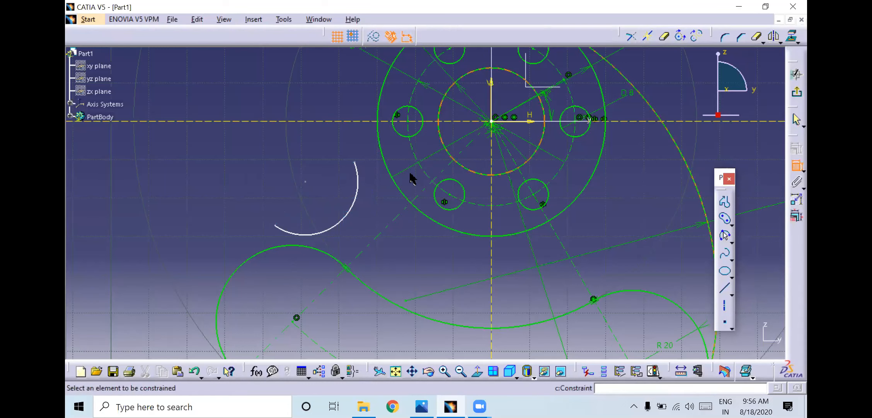
click(358, 182)
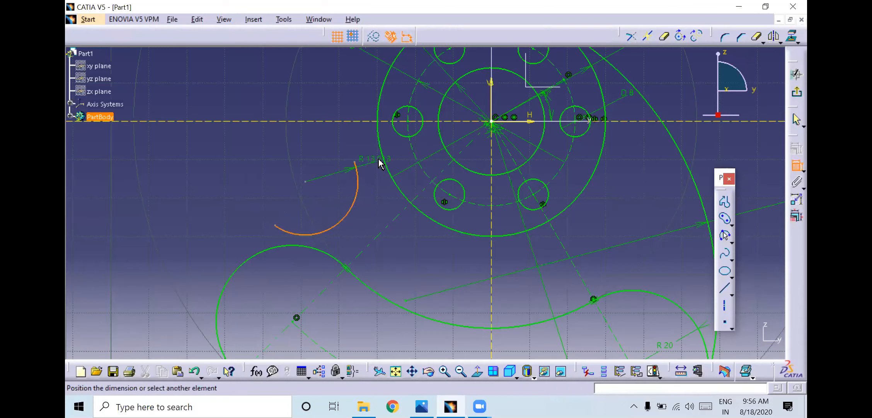
click(388, 157)
right_click(376, 192)
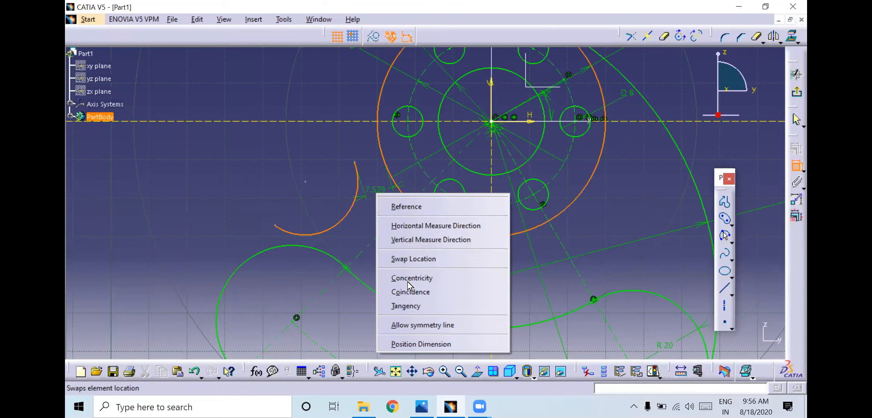
click(409, 308)
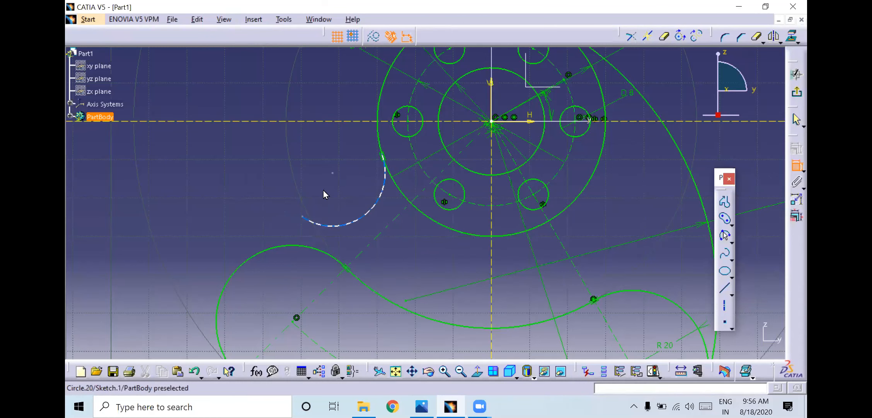
click(335, 226)
click(317, 249)
right_click(323, 189)
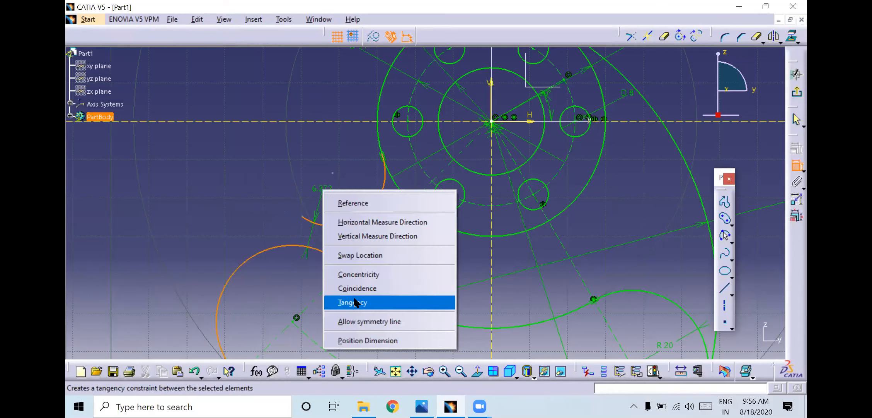
click(355, 303)
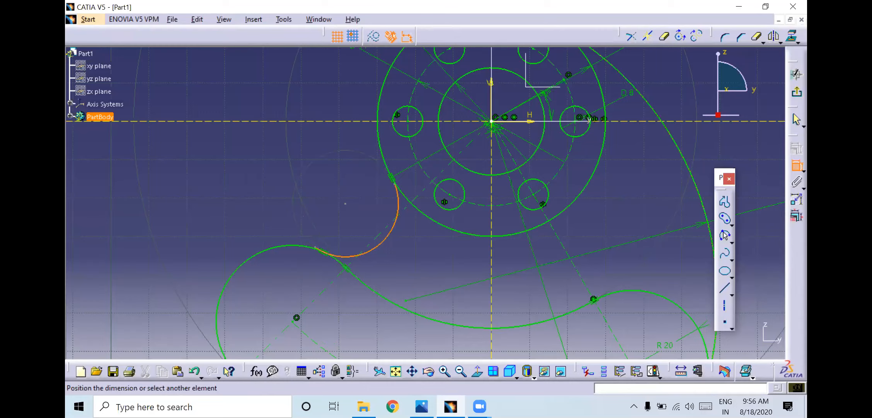
Set the radius of the new tangent arc to 25 mm per the reference drawing.
key(alt+Tab)
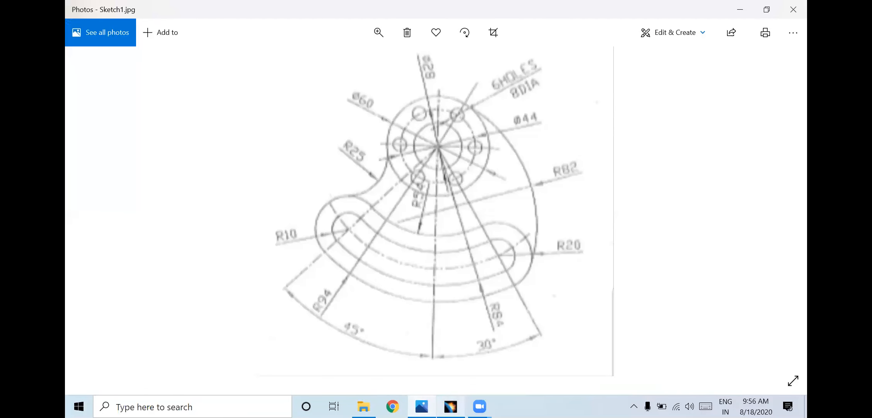
key(alt+Tab)
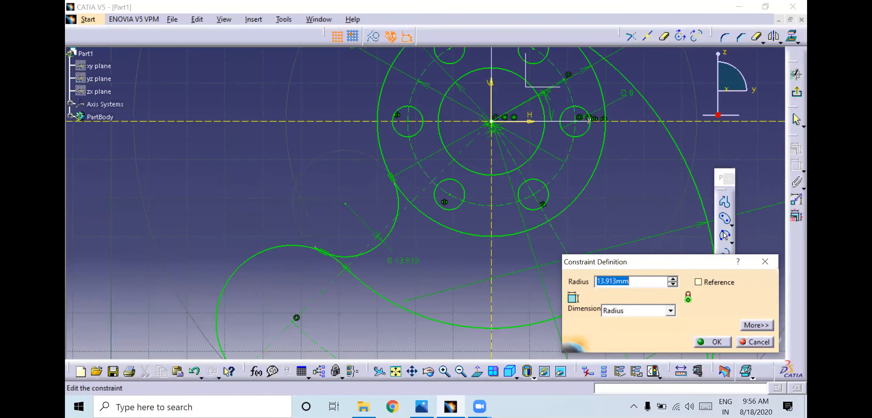
text(25)
key(Return)
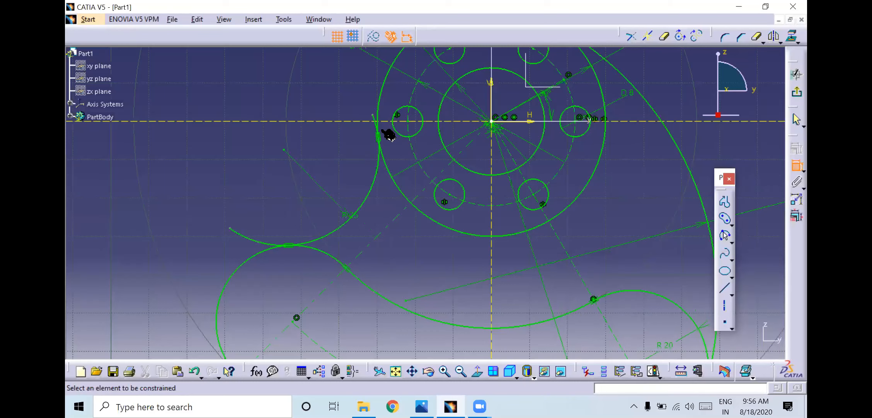
Quick Trim the overhanging ends of the 25 mm arc at the 60 mm circle and the slot's 45° end.
click(378, 134)
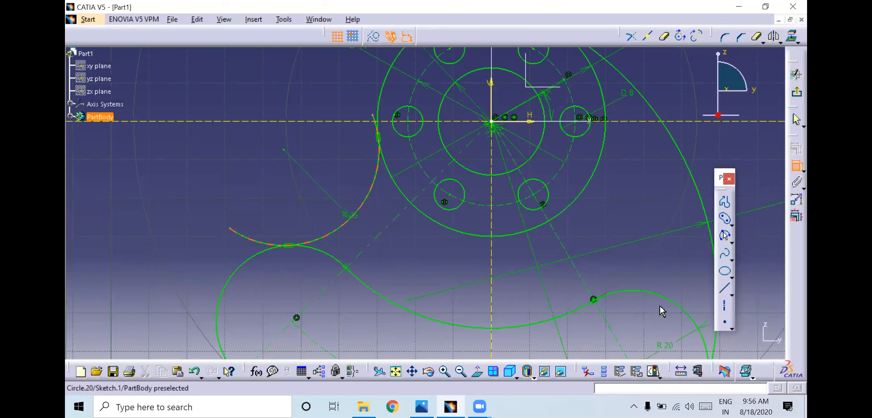
click(756, 36)
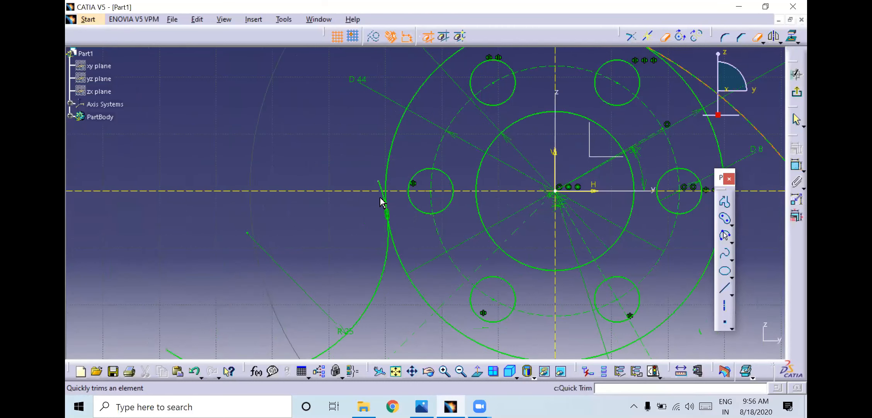
click(388, 198)
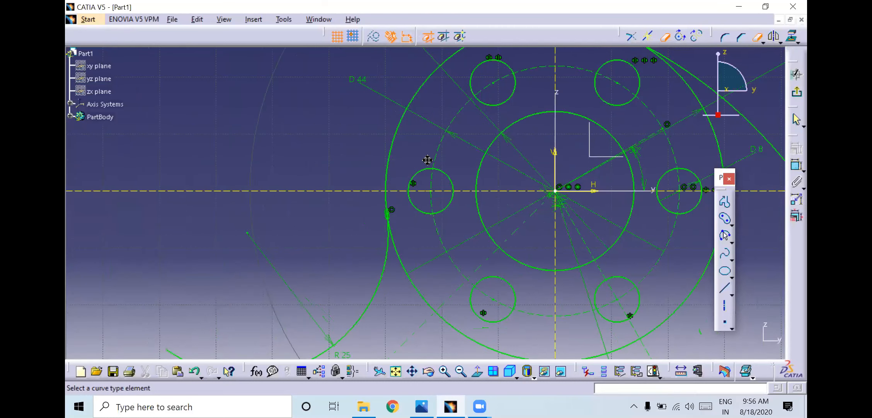
mouse_move(326, 348)
middle_down()
mouse_move(427, 211)
mouse_move(411, 321)
middle_up()
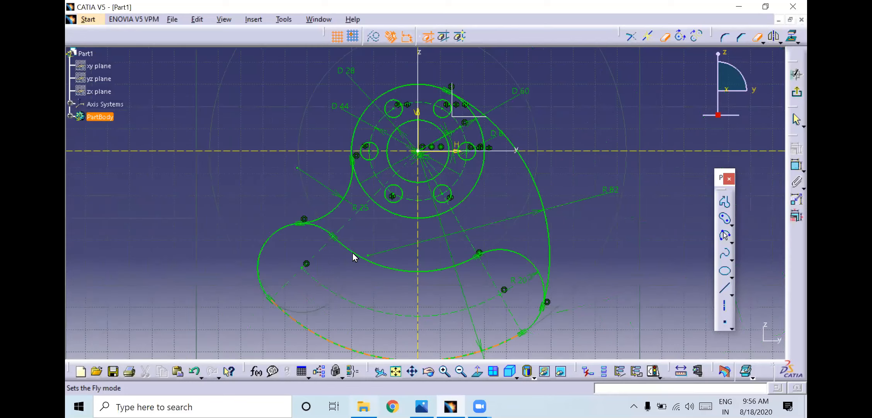
Draw an inner cylindrical elongated hole of about 12 mm end radius, centred on the origin and spanning the outer slot's two end centres.
key(alt+Tab)
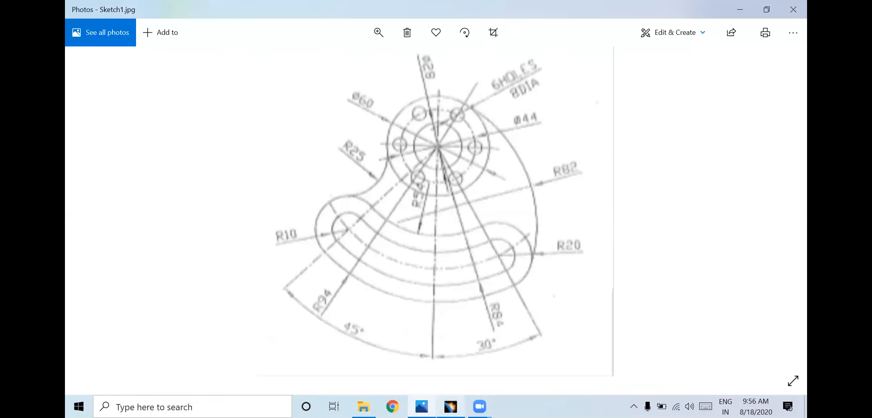
click(450, 406)
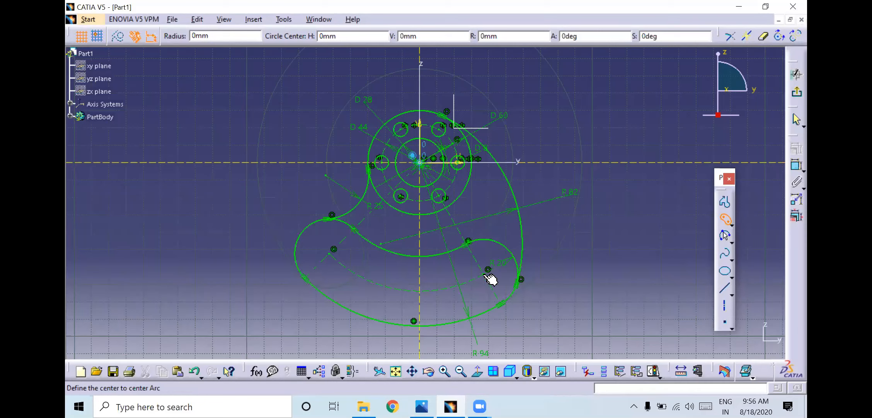
click(346, 249)
click(349, 247)
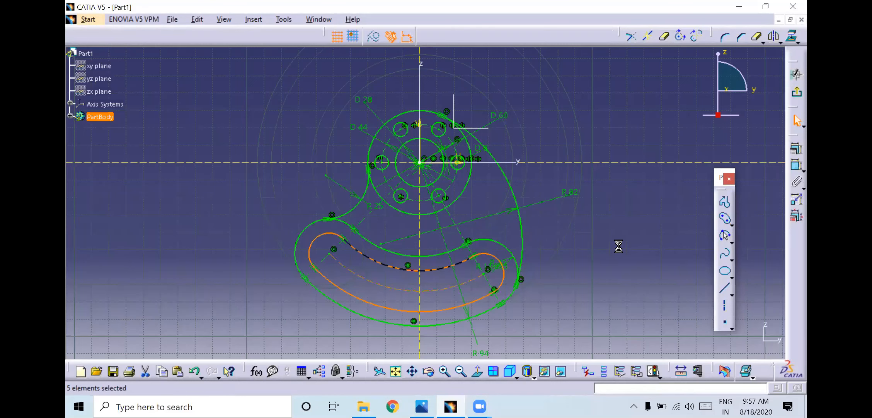
Dimension the inner slot's end radius and set it to 10 mm per the reference drawing.
mouse_move(525, 278)
middle_down()
mouse_move(581, 302)
mouse_move(586, 324)
middle_up()
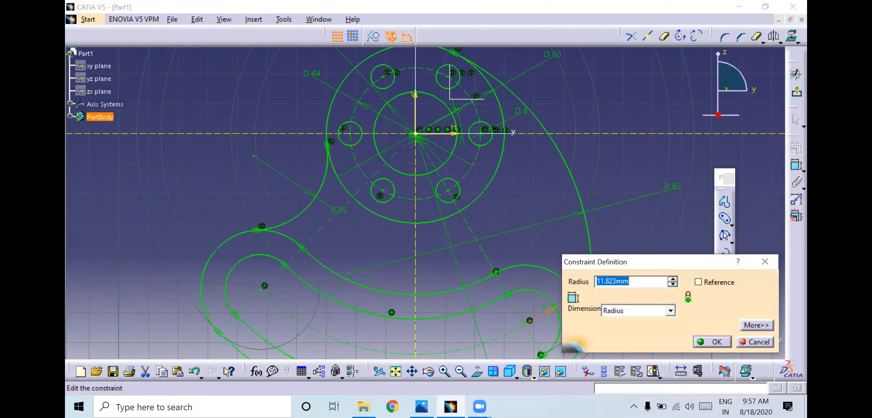
text(10)
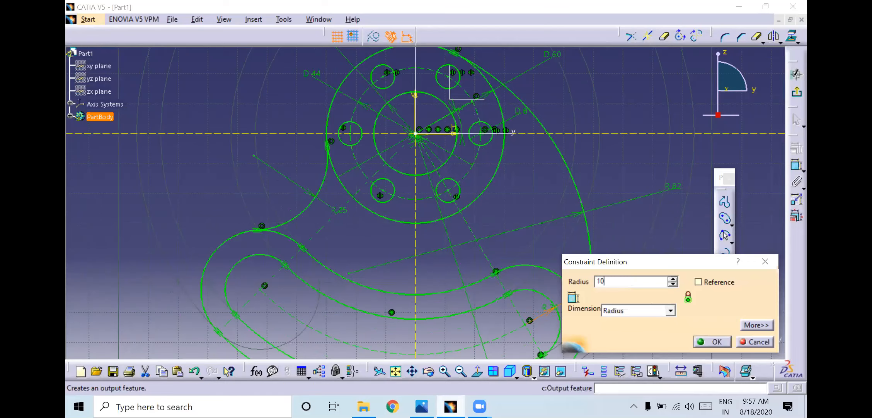
click(422, 406)
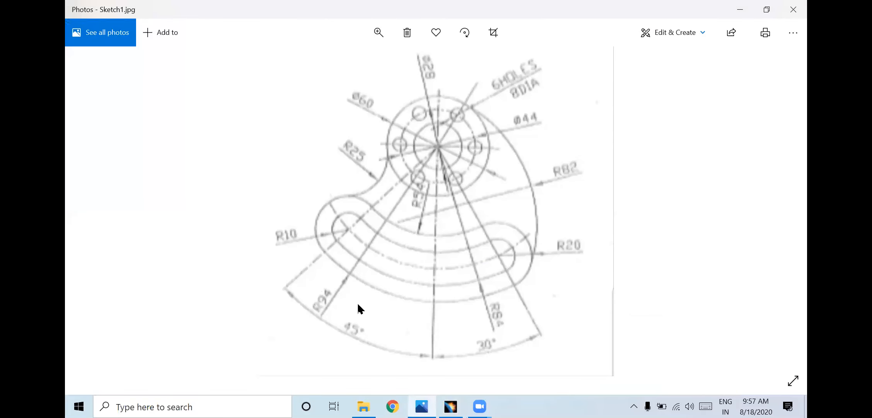
click(451, 406)
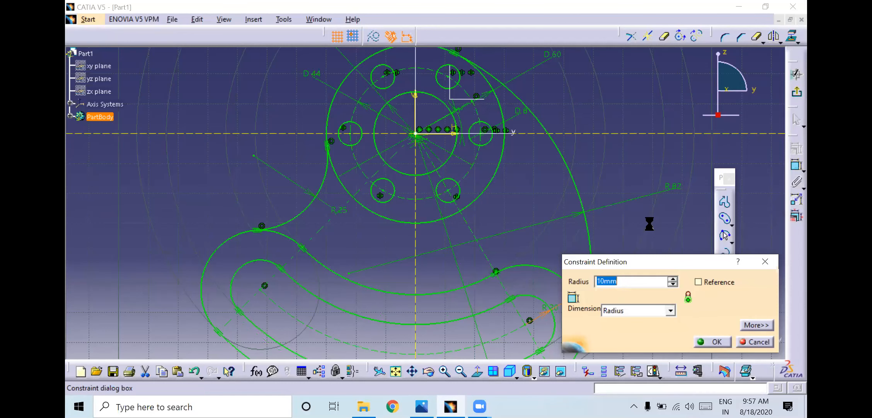
key(Return)
Check the sketch solving status of the completed profile.
click(701, 366)
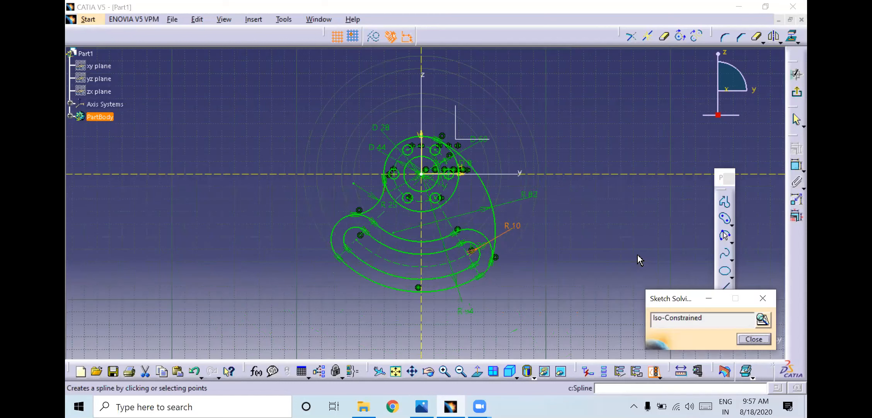
click(745, 339)
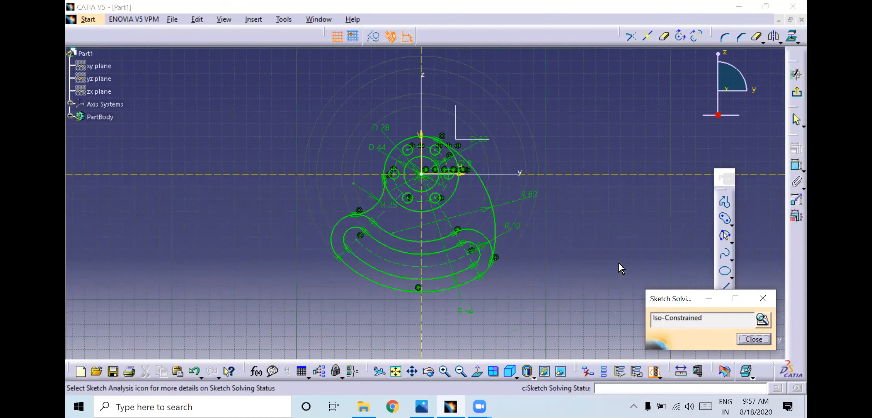
click(754, 338)
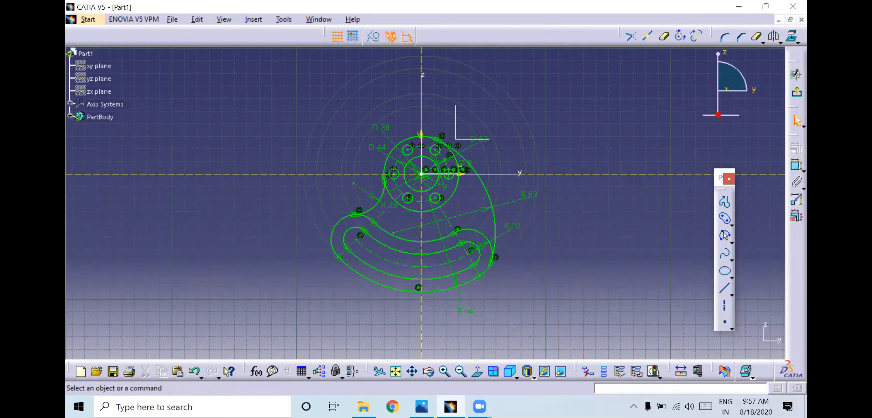
Switch to Photos and bring up the next reference drawing, Sketch2.jpg.
key(alt+Tab)
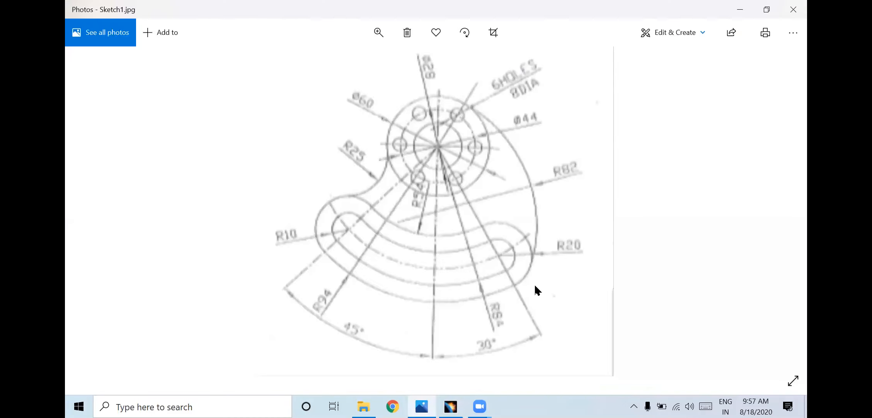
key(Right)
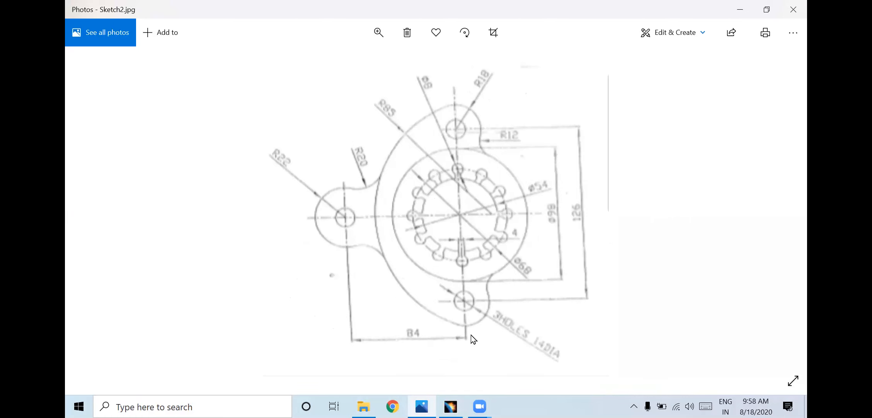
Switch to CATIA V5 and open a Sketcher sketch on the yz plane of a new part.
click(451, 406)
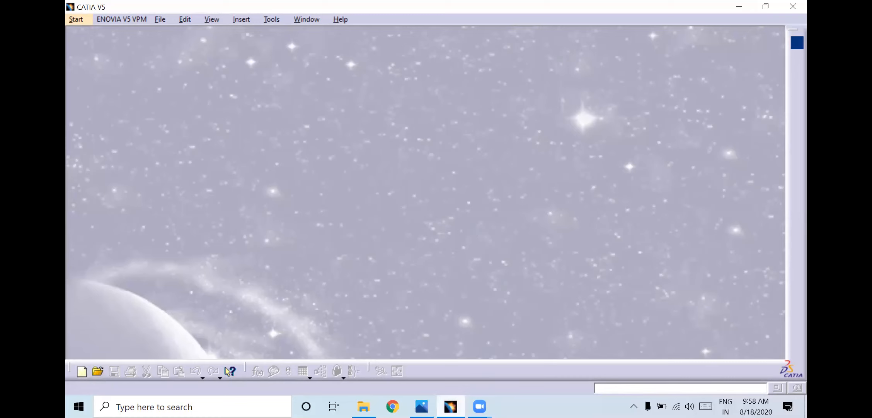
mouse_move(450, 406)
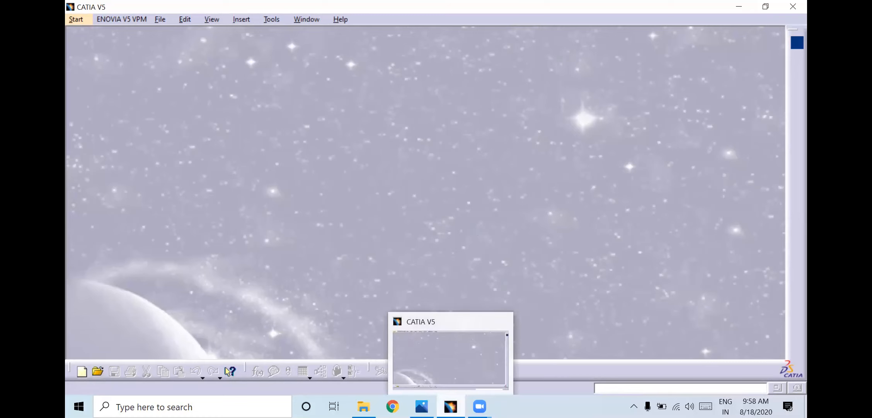
click(88, 22)
mouse_move(116, 47)
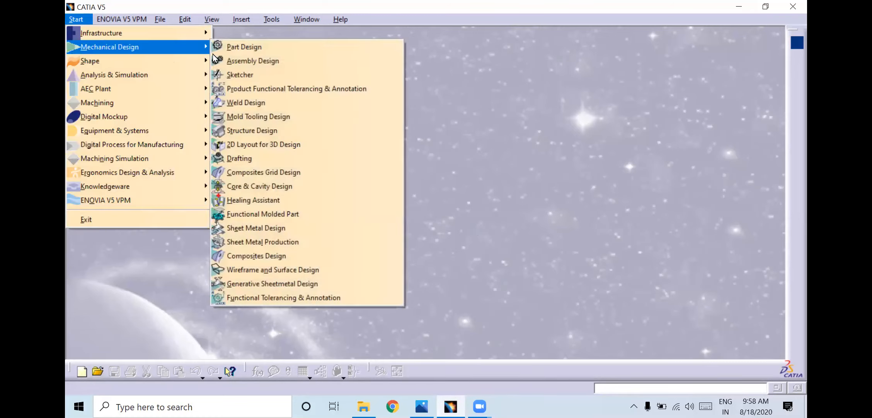
click(294, 75)
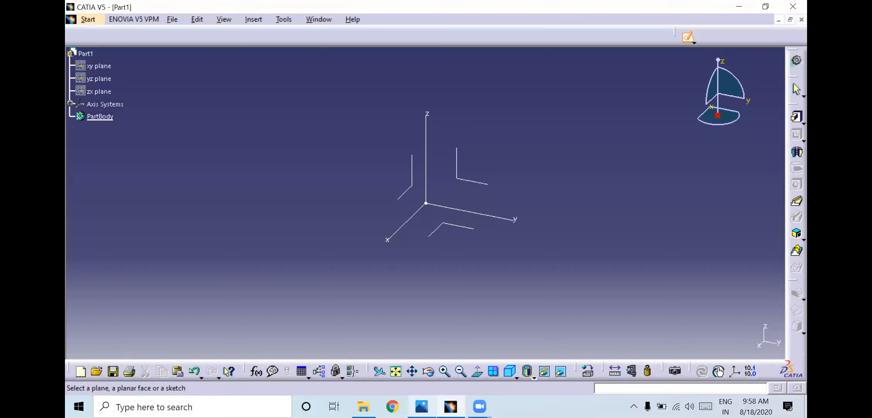
click(422, 406)
click(450, 406)
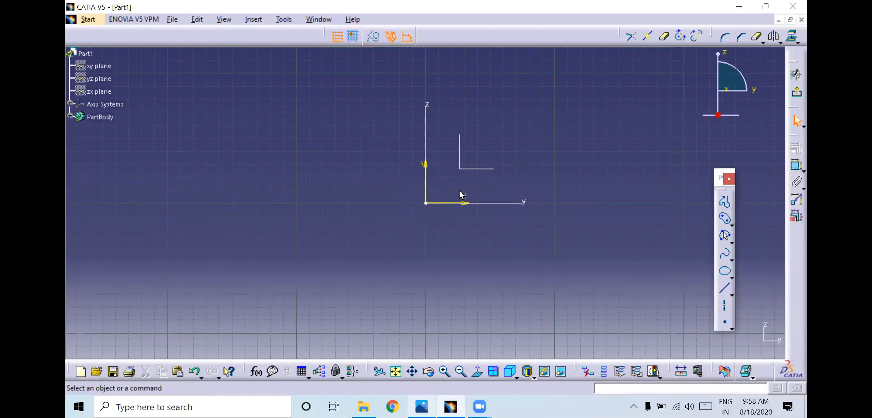
Check the Sketch2.jpg reference drawing, then draw a circle centred on the origin and set its diameter to 64 mm.
key(alt+Tab)
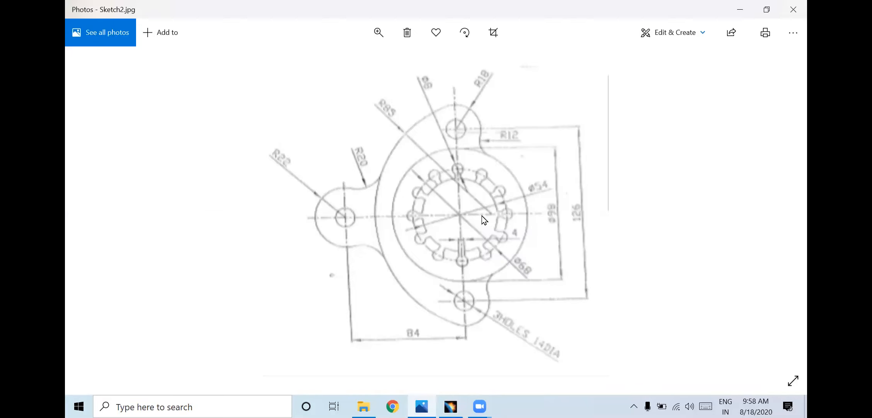
scroll(463, 191, up, 1)
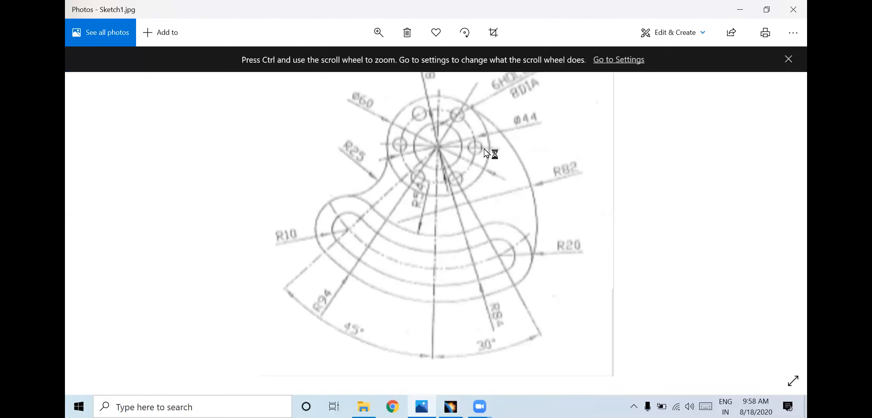
scroll(495, 148, down, 1)
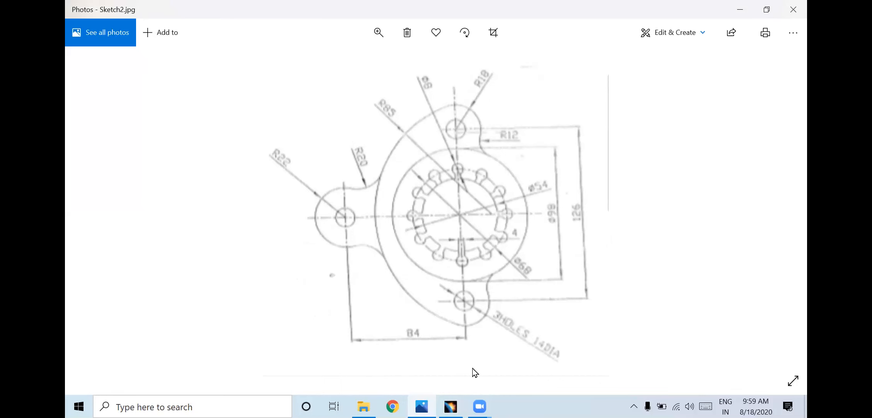
key(alt+Tab)
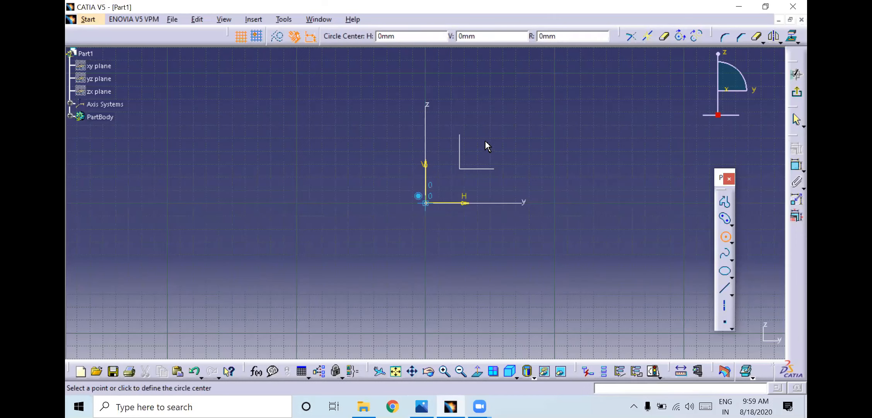
double_click(560, 133)
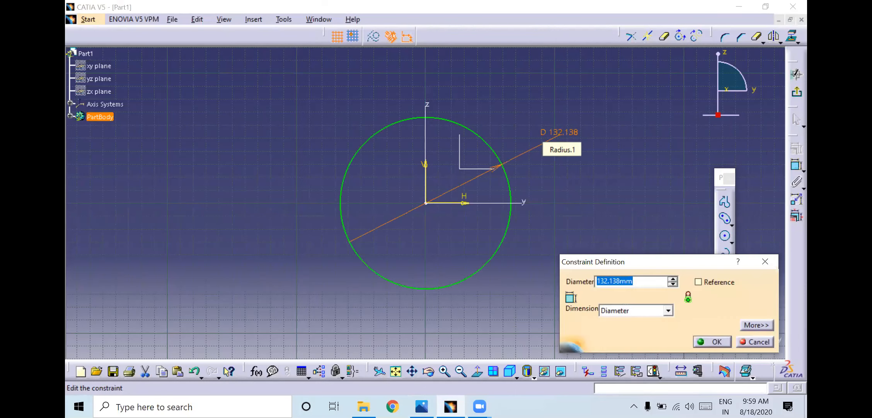
text(64mm)
key(Return)
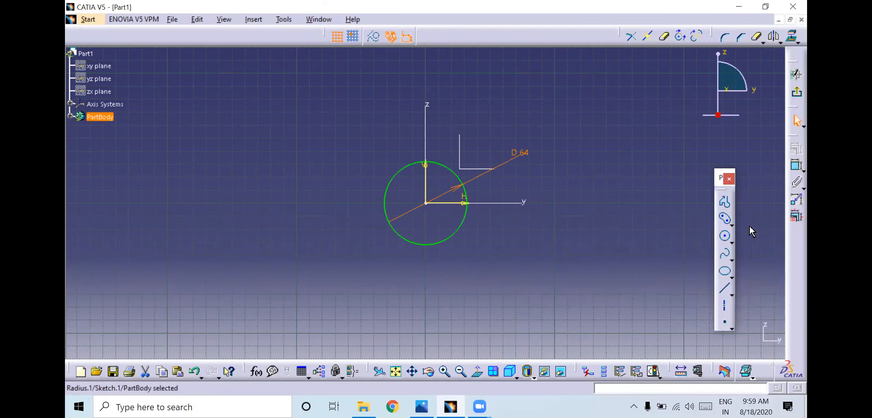
Draw a second circle about 114 mm in diameter centred on the origin, and set the first circle's diameter to 68 mm.
click(725, 236)
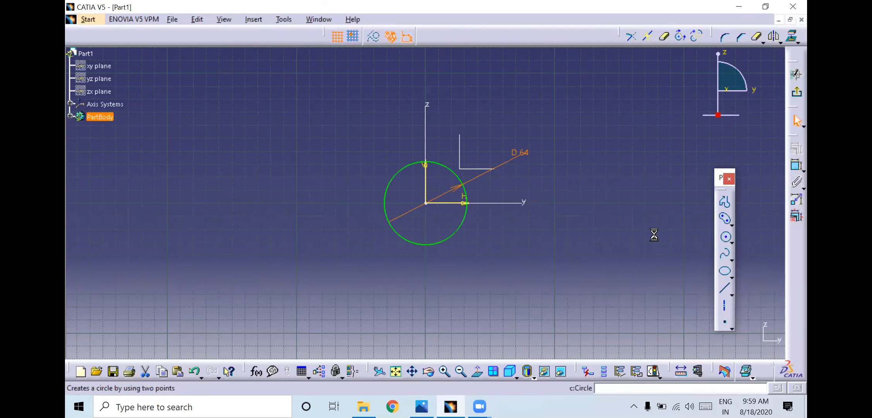
click(427, 204)
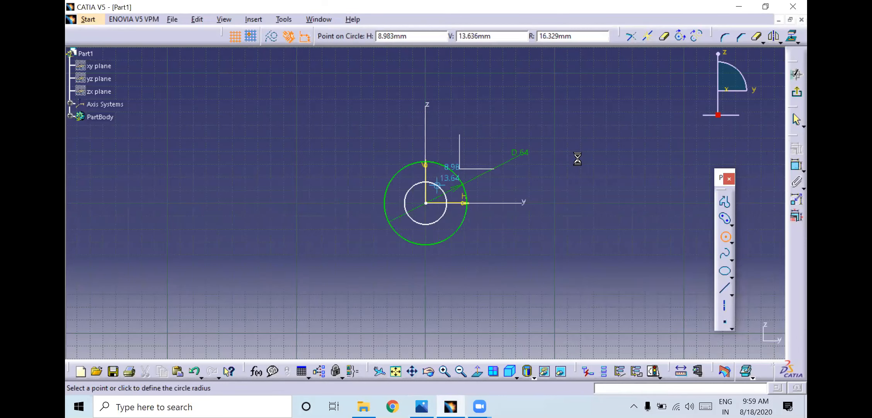
double_click(492, 169)
text(6)
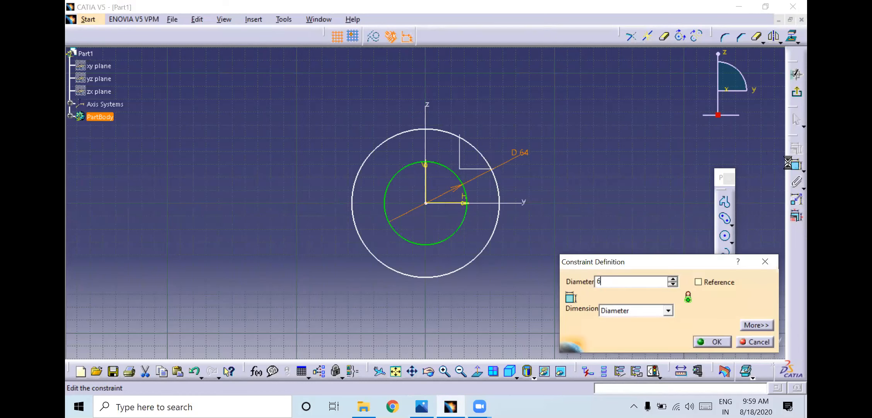
text(8)
key(Return)
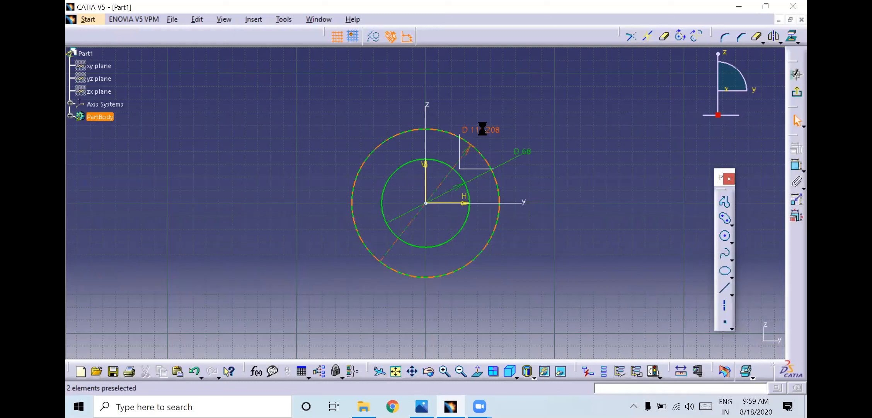
Set the second circle's diameter to 54 mm.
double_click(483, 129)
text(54)
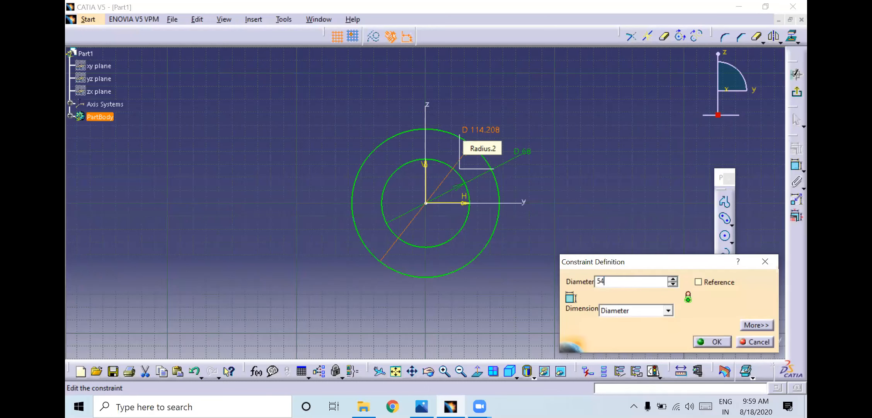
key(Return)
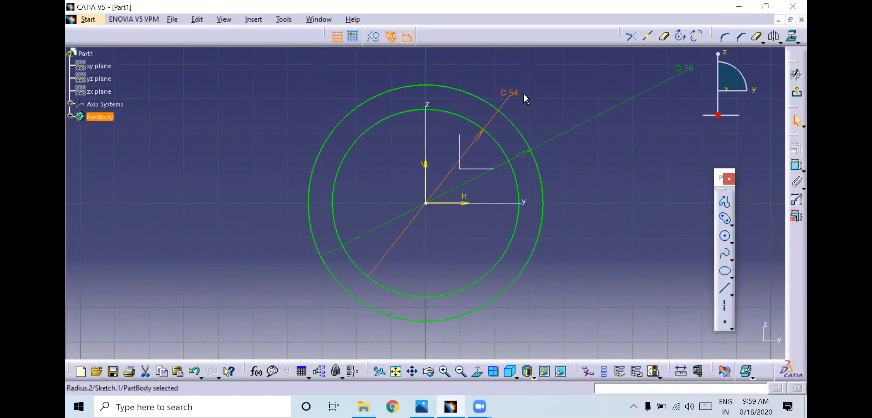
Check the reference drawing and convert the 68 mm circle to a construction element.
middle_drag(496, 339, 486, 358)
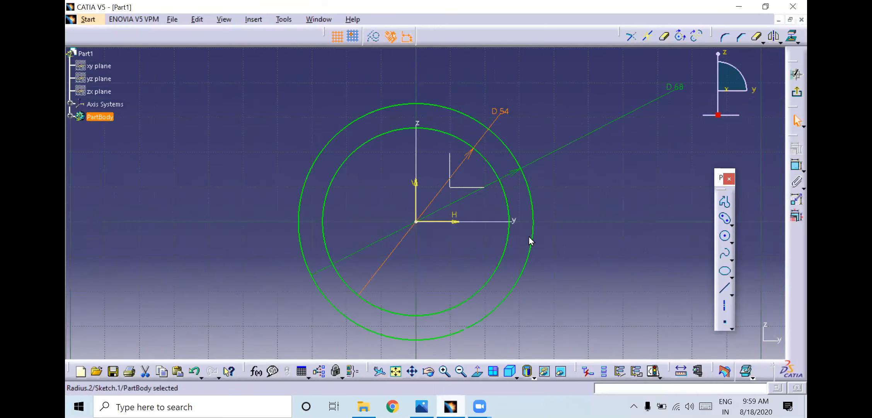
key(alt+Tab)
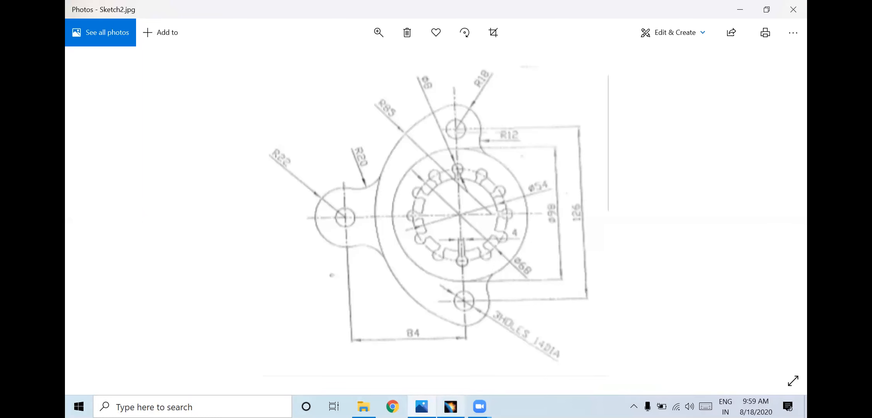
click(464, 399)
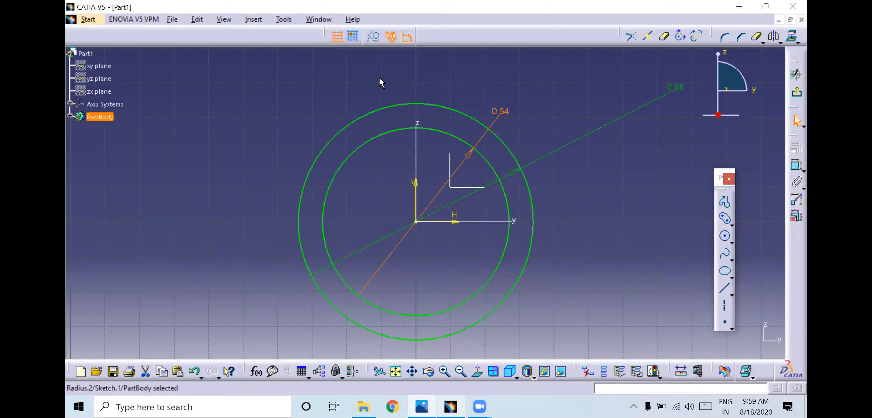
click(373, 37)
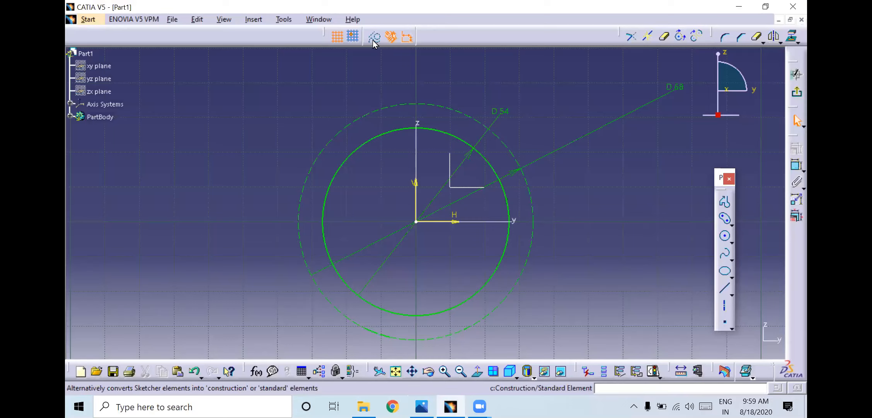
Draw a small circle about 6.6 mm in diameter, centred where the 68 mm construction circle crosses the horizontal axis.
mouse_move(528, 201)
middle_down()
mouse_move(519, 198)
mouse_move(549, 177)
mouse_move(448, 164)
mouse_move(429, 374)
middle_up()
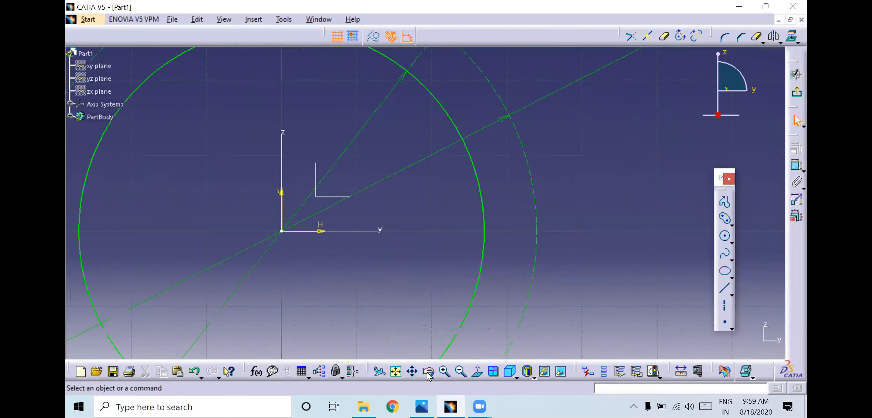
key(alt+Tab)
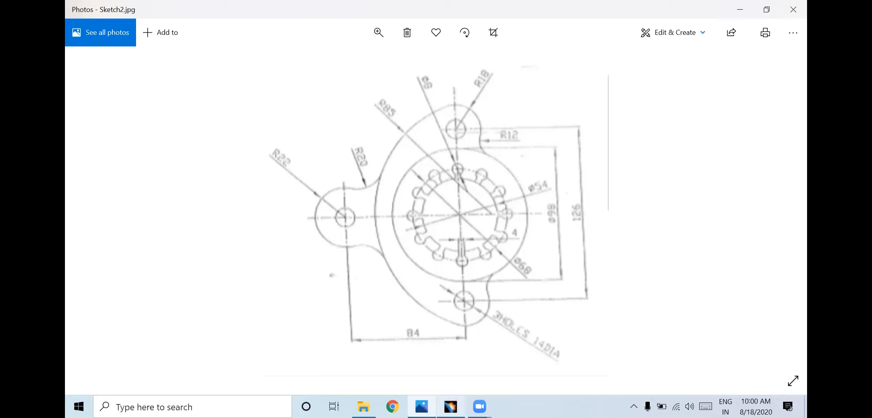
click(451, 406)
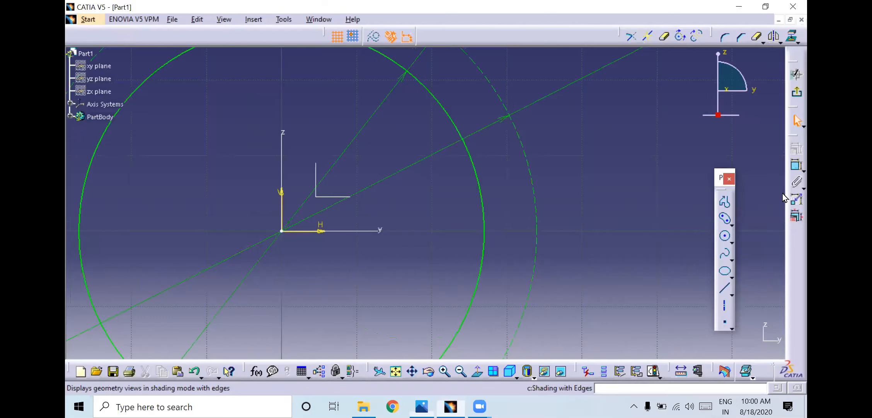
click(725, 237)
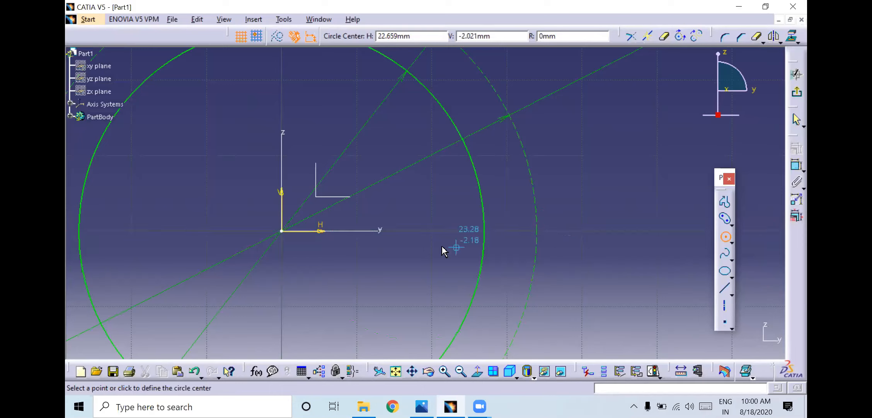
click(536, 231)
click(558, 216)
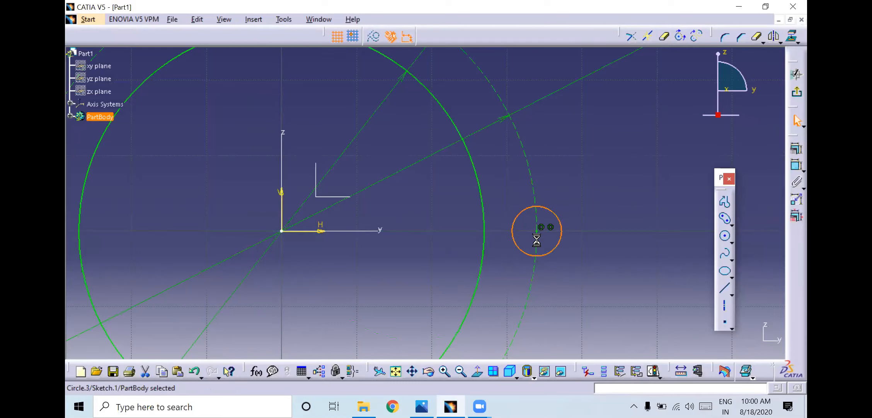
Dimension the small circle's diameter to 8 mm and check the sketch solving status.
click(797, 165)
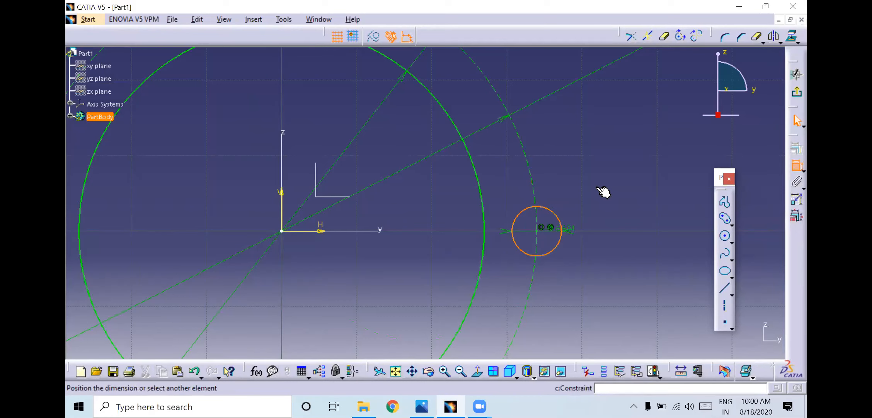
click(603, 186)
double_click(602, 184)
text(8)
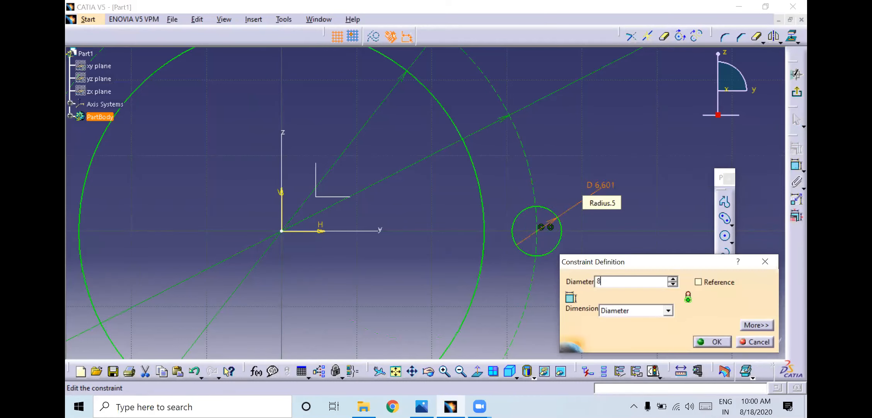
key(Return)
click(658, 286)
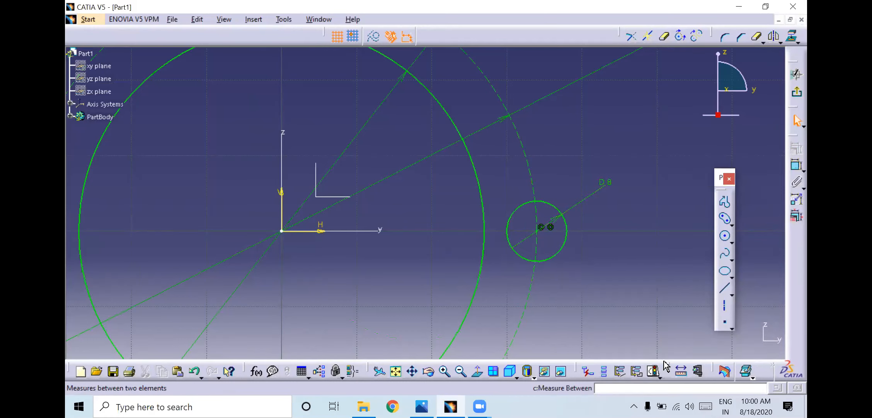
click(653, 372)
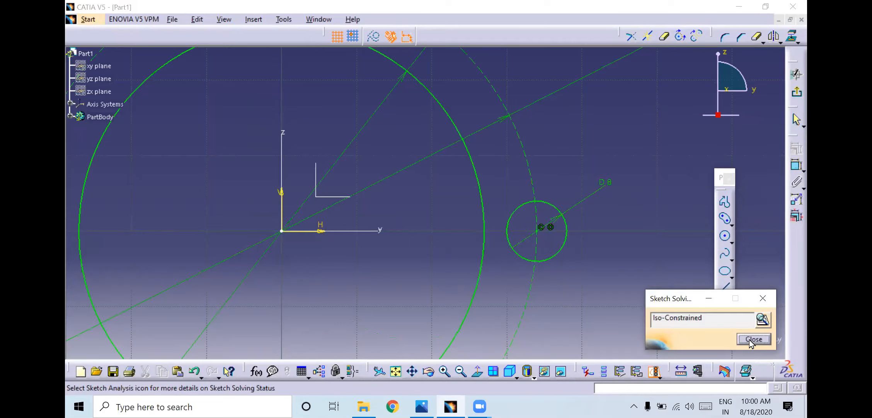
Draw a horizontal line about 8 mm long above the horizontal axis, from inside the 54 mm circle into the 8 mm circle.
click(422, 406)
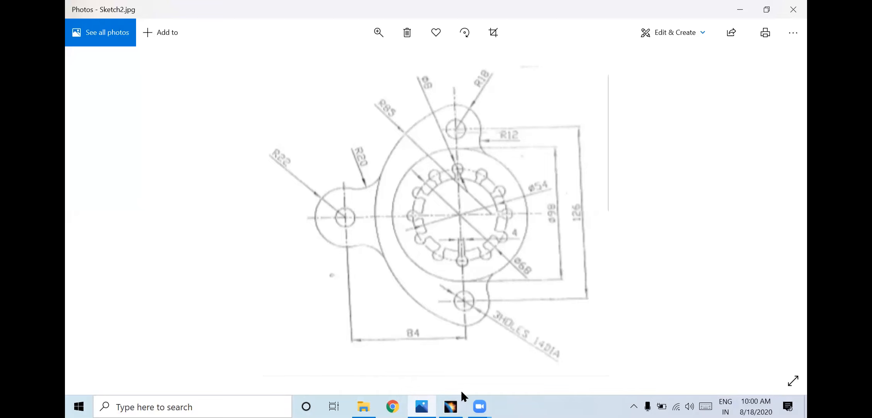
click(451, 406)
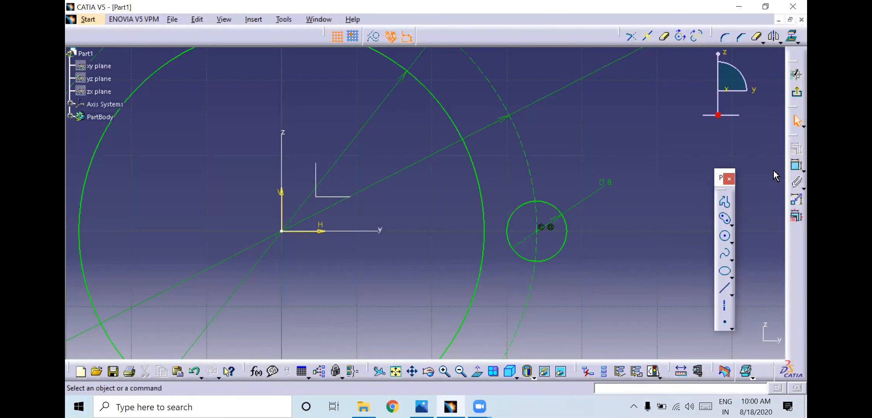
click(726, 290)
click(461, 212)
click(523, 212)
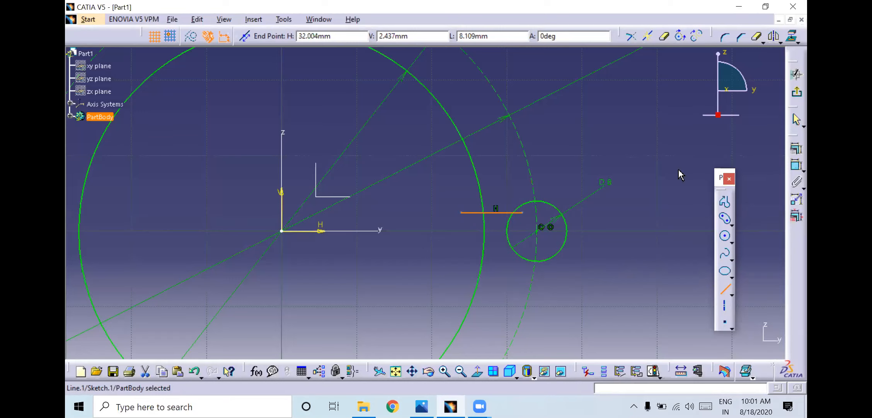
Constrain the short horizontal line to lie 2 mm above the horizontal axis, checking the slot width in the reference drawing.
click(798, 167)
click(373, 231)
click(458, 189)
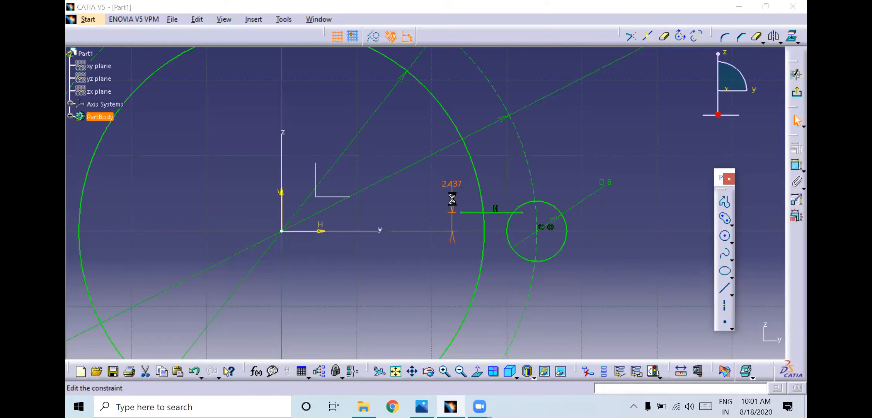
double_click(451, 187)
key(alt+Tab)
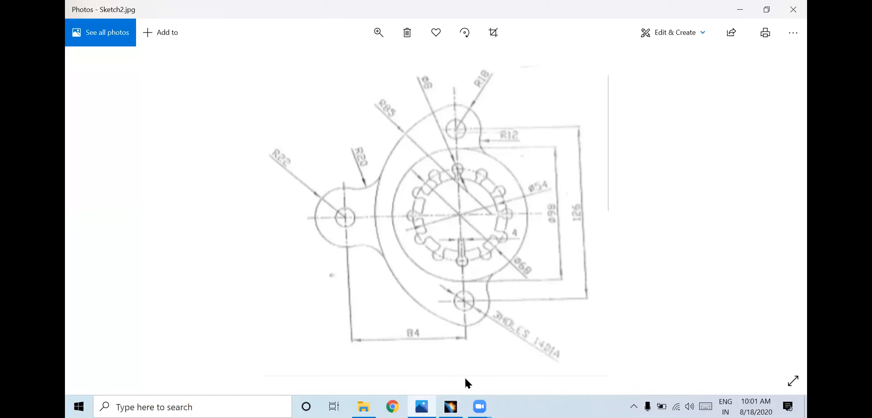
click(451, 406)
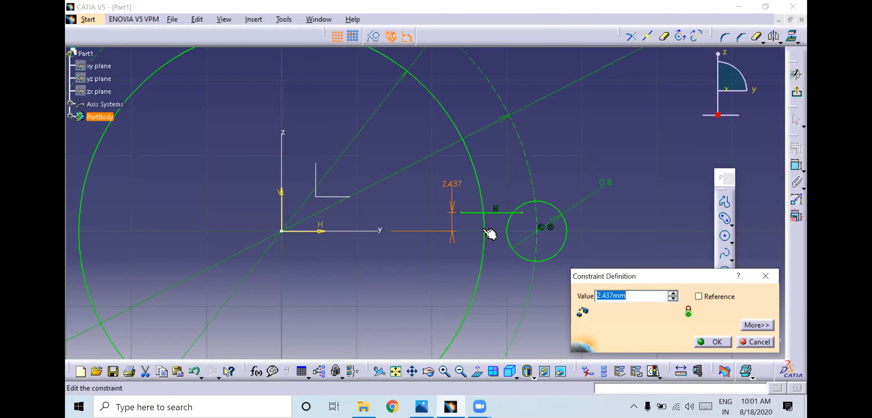
text(2)
key(Return)
click(635, 180)
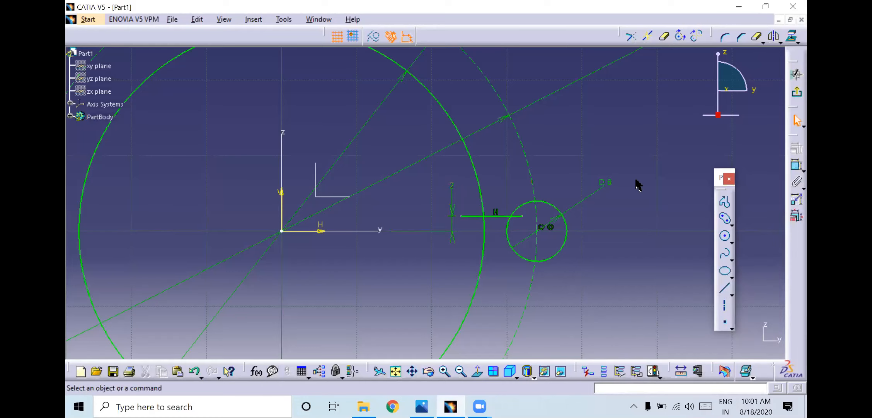
Mirror the short horizontal line about the horizontal axis to form the slot's lower edge.
click(772, 38)
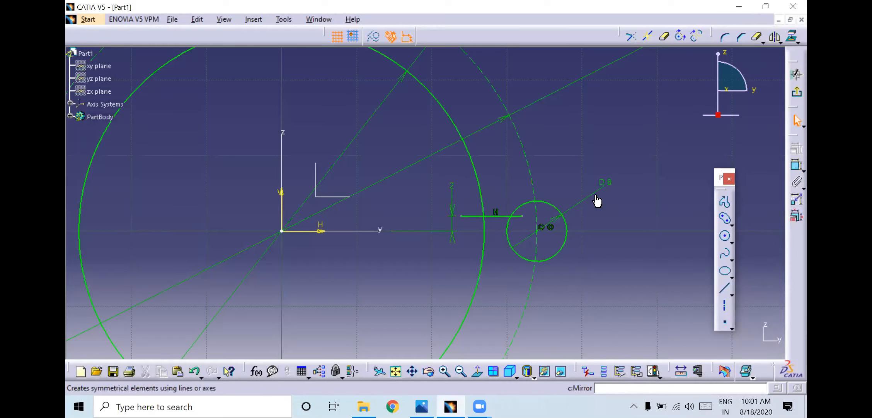
click(495, 216)
click(379, 231)
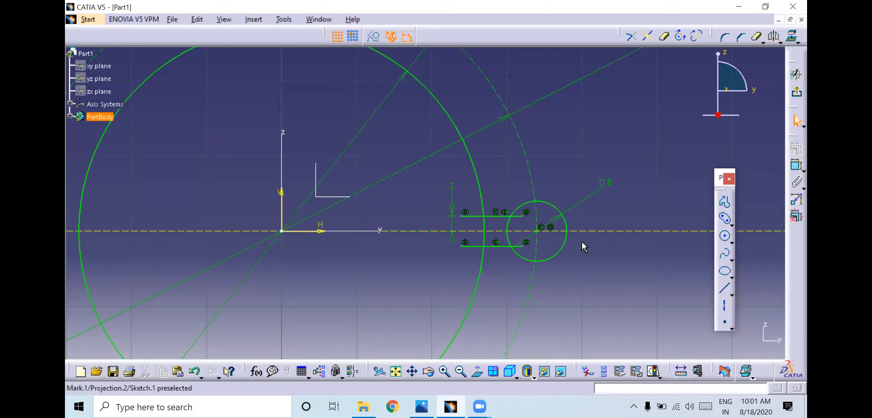
Trim the two slot lines, the 8 mm circle and the 54 mm circle where they overlap to leave an open keyhole outline.
click(758, 37)
click(758, 40)
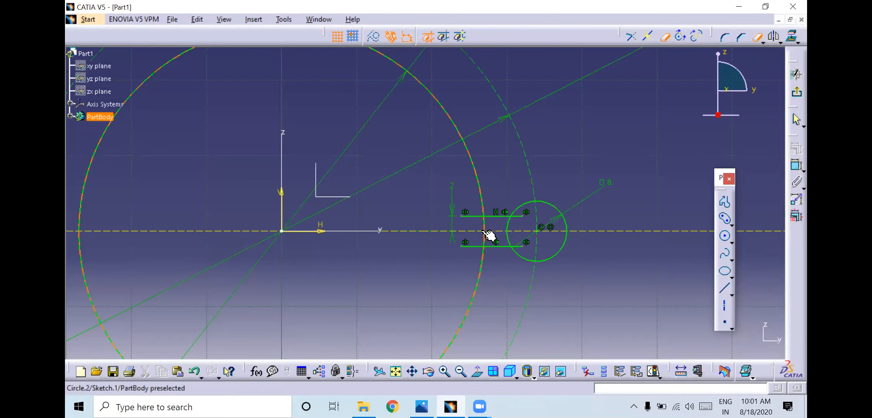
click(518, 216)
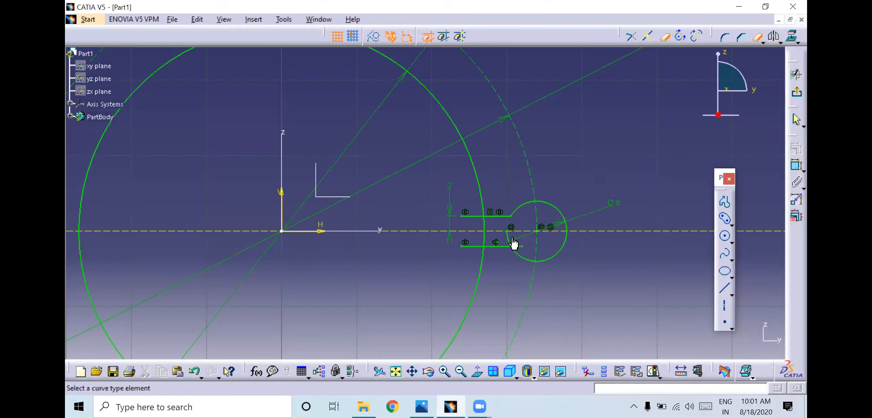
click(515, 240)
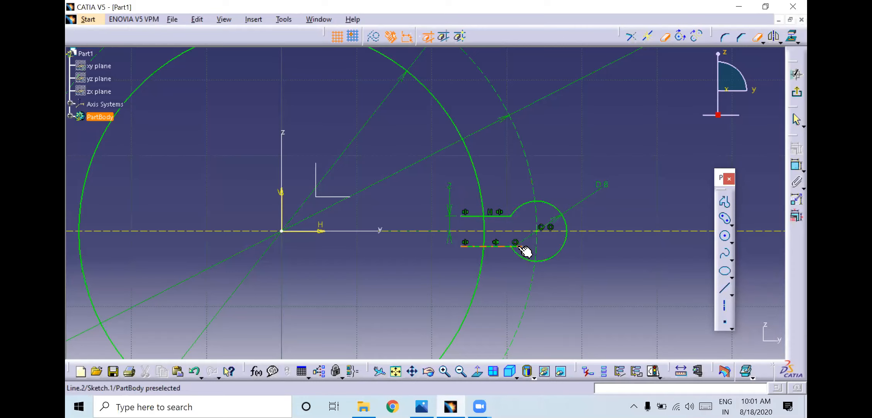
click(476, 246)
click(475, 216)
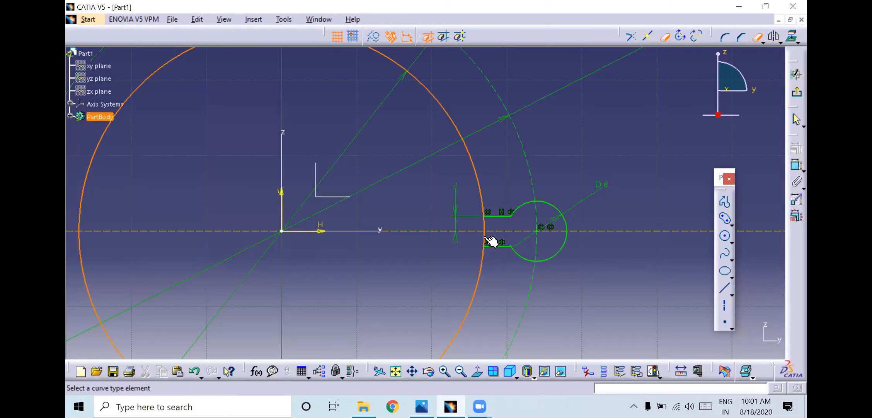
click(490, 240)
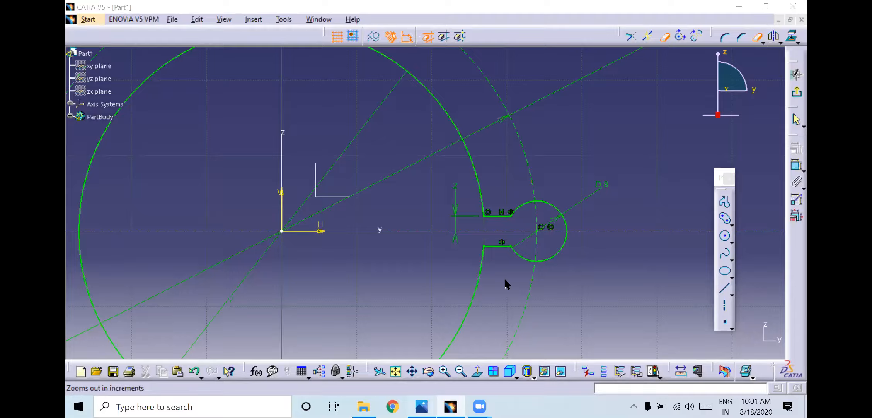
Check the reference drawing and draw a slanted axis line from the origin to beyond the 68 mm construction circle.
key(alt+Tab)
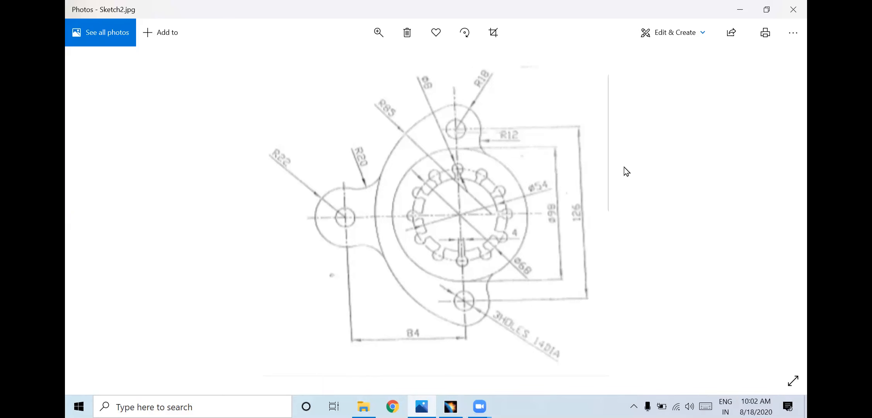
key(alt+Tab)
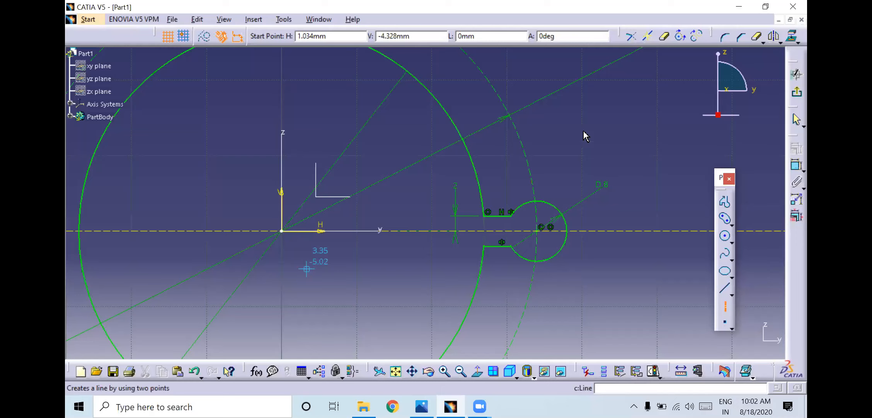
click(583, 132)
Set the slanted axis's angle to the horizontal axis to 15° and trim it at the 68 mm construction circle.
click(797, 166)
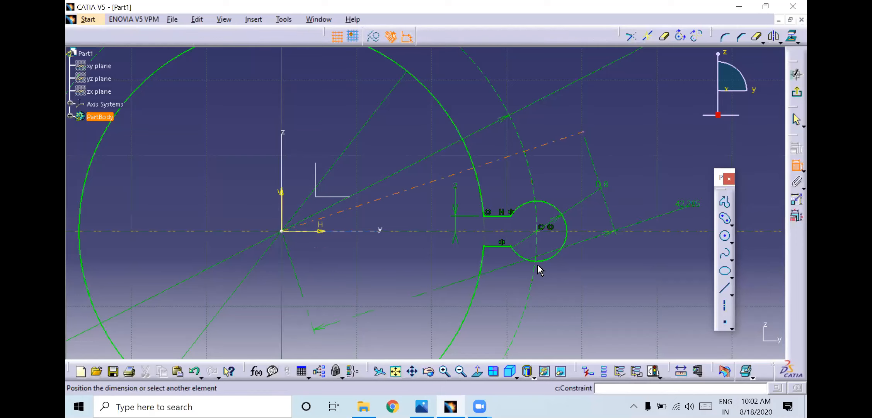
click(390, 232)
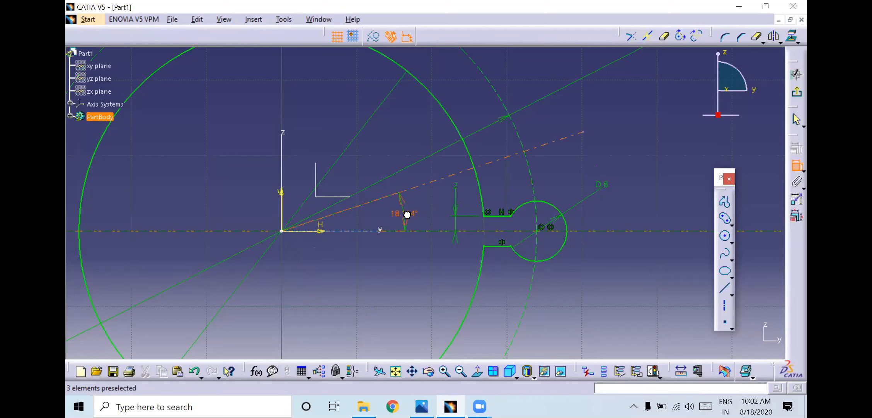
double_click(407, 215)
text(15)
key(Return)
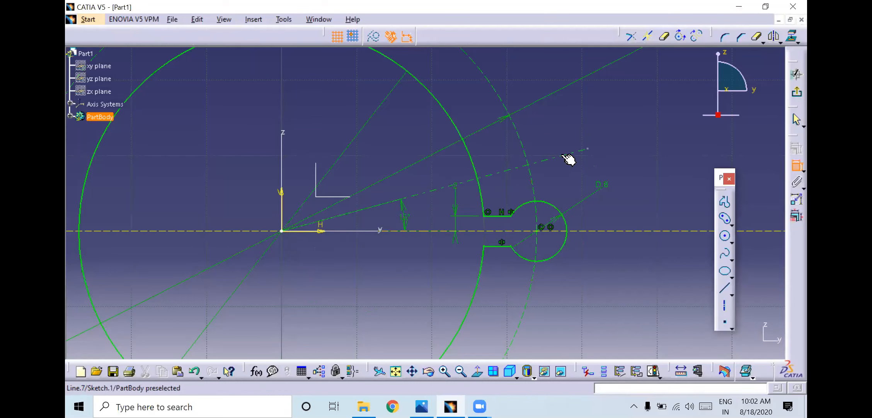
click(757, 37)
click(575, 152)
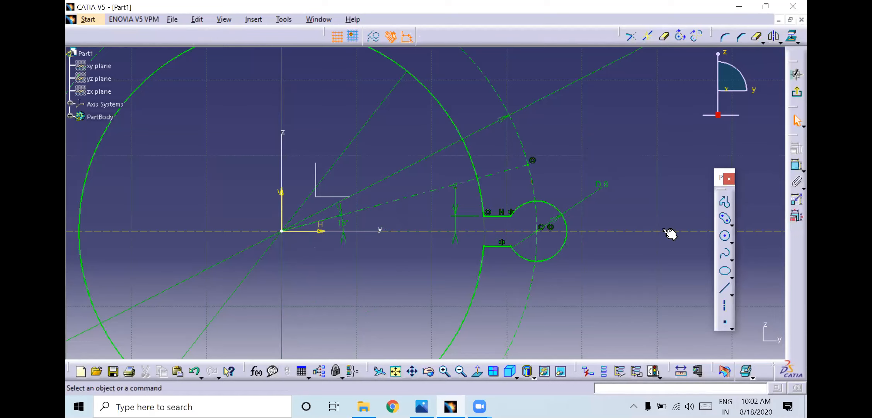
Mirror the keyhole slot's two lines and arc about the 15° axis.
mouse_move(570, 187)
mouse_down()
mouse_move(547, 274)
mouse_move(471, 270)
mouse_up()
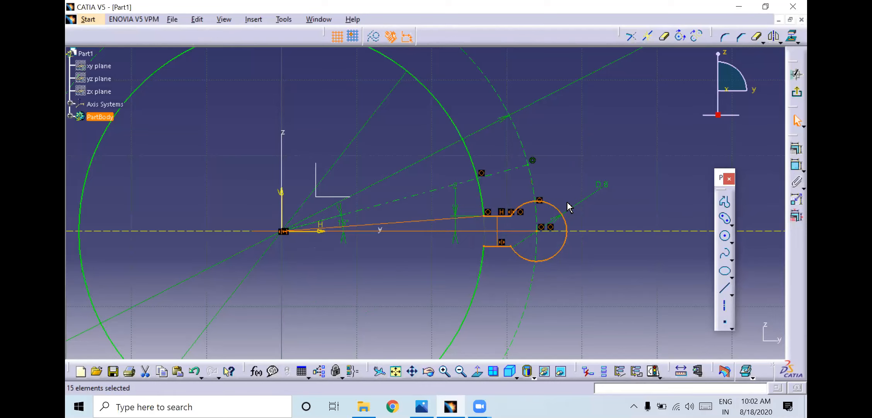
click(774, 36)
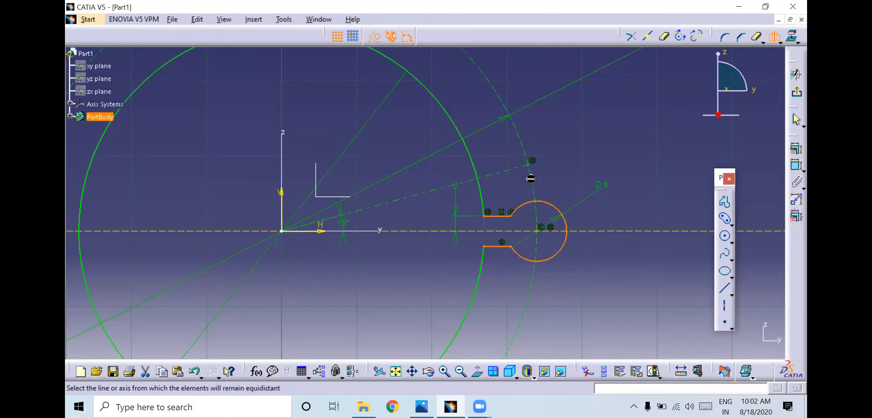
click(499, 173)
middle_drag(571, 121, 590, 214)
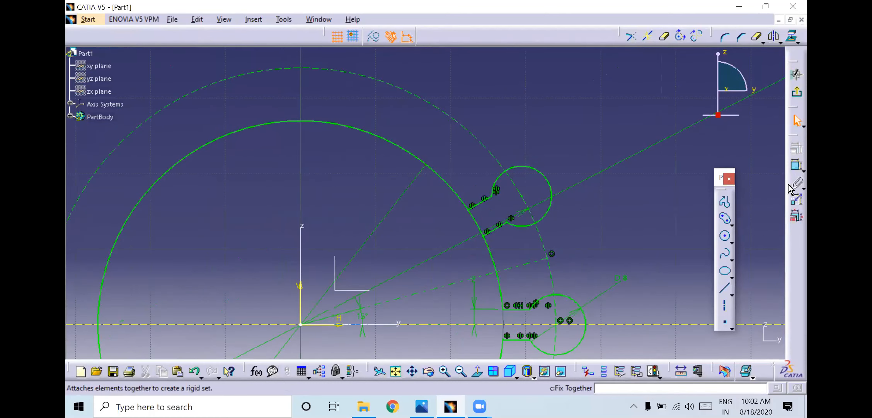
Draw a second slanted axis line from the origin past the construction circle and constrain it at 45° to the horizontal axis.
click(725, 307)
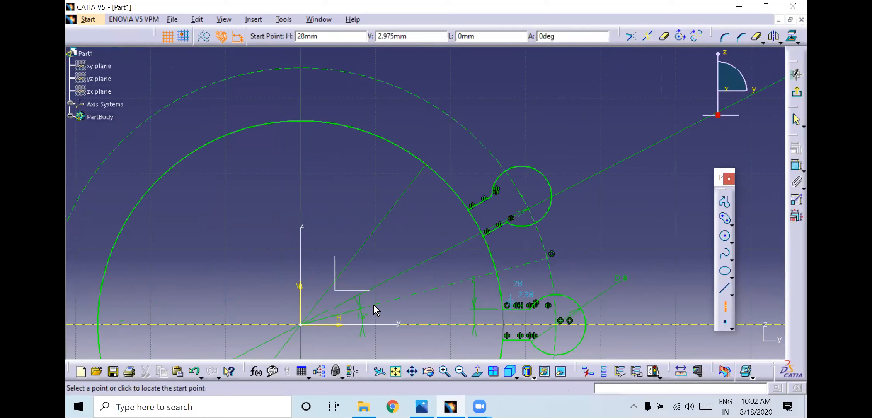
click(302, 325)
click(479, 70)
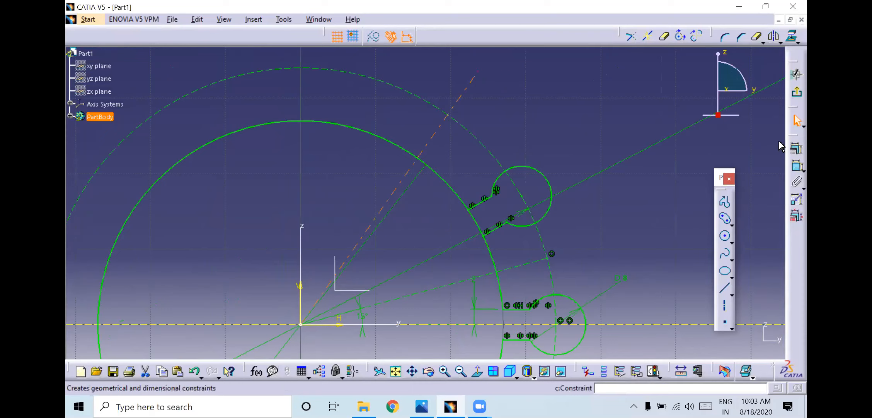
click(798, 166)
click(445, 325)
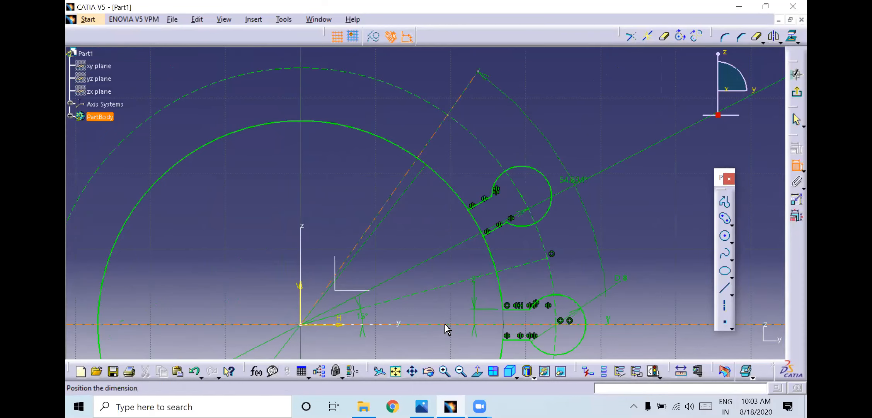
click(373, 297)
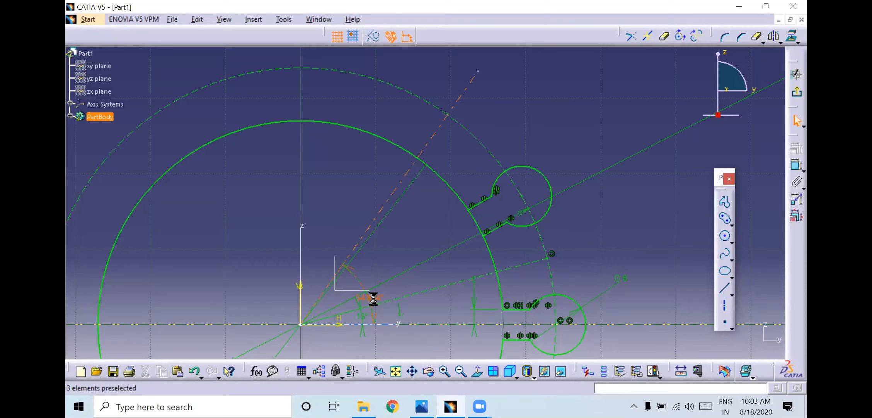
text(45)
key(Return)
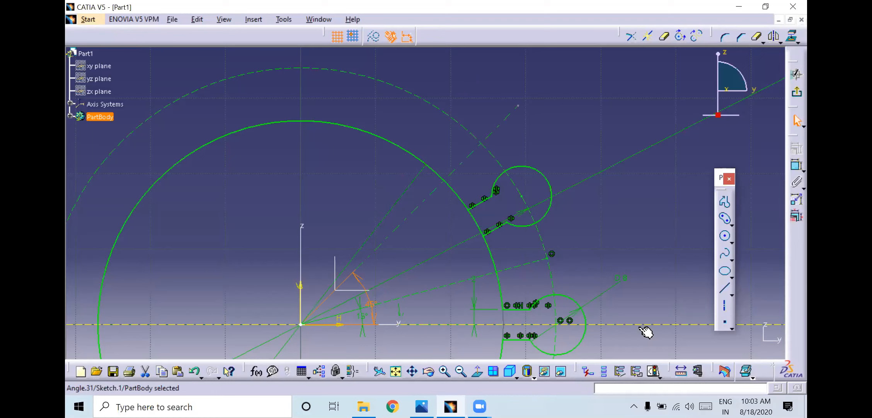
Trim the 45° axis at the 68 mm construction circle and check the sketch solving status.
click(757, 36)
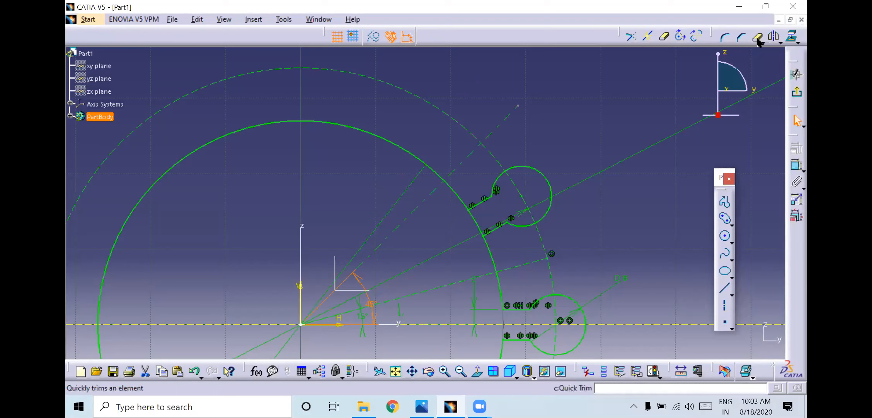
click(508, 114)
click(654, 370)
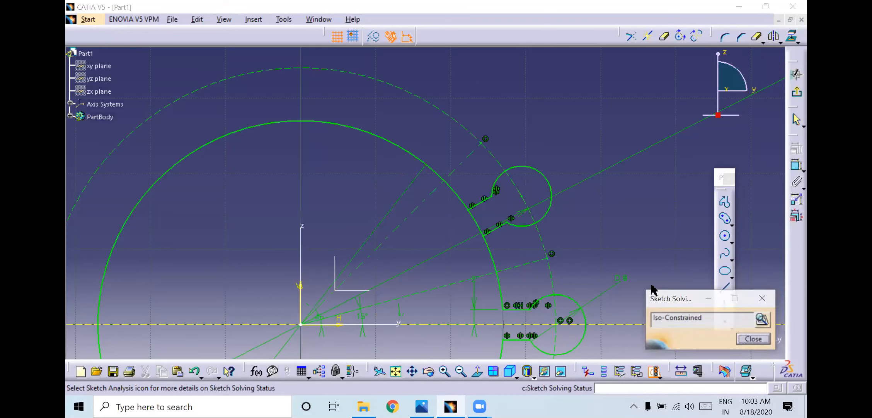
click(754, 340)
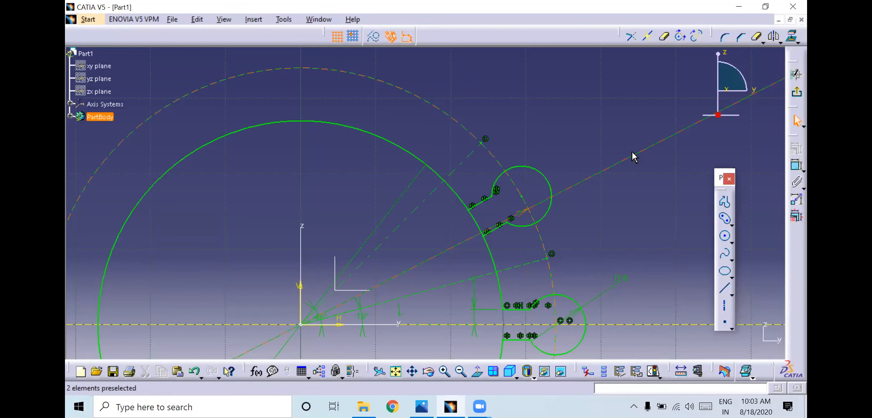
Trim away the 54 mm circle's arc across the mouth of the mirrored keyhole slot.
middle_drag(624, 135, 610, 111)
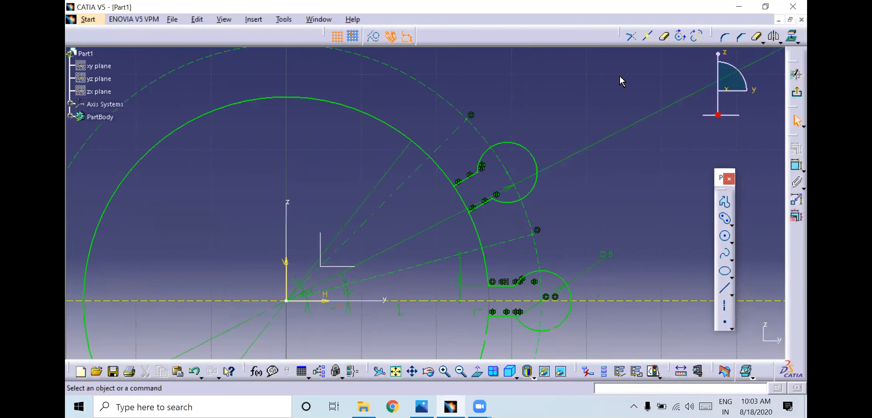
click(723, 38)
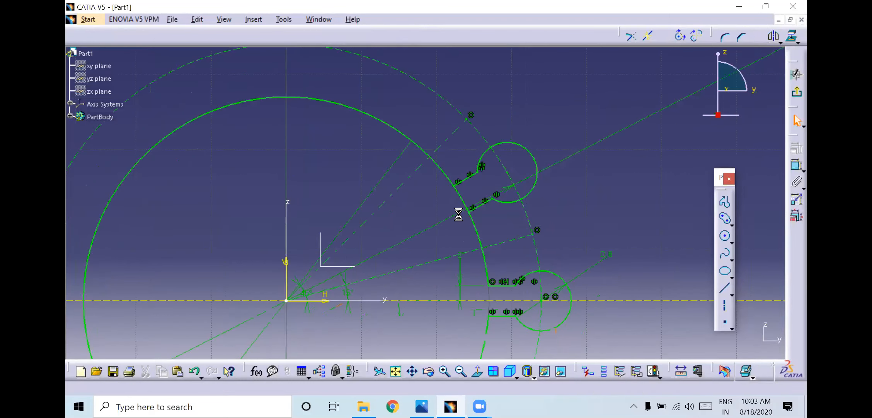
click(466, 204)
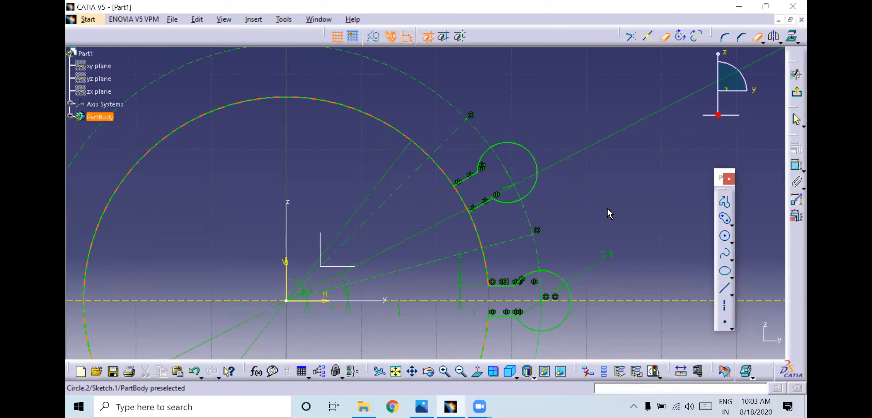
click(608, 96)
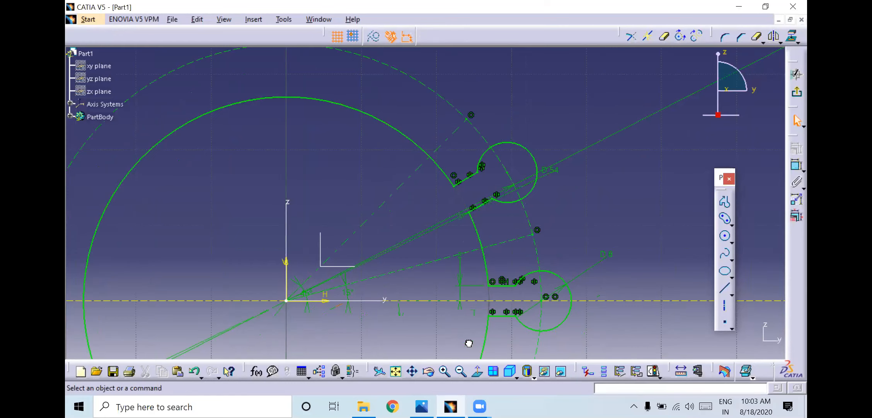
Mirror the lines and arcs of the horizontal keyhole slot and the adjacent 30° slot about the 45° axis.
drag(469, 343, 595, 236)
drag(571, 331, 482, 269)
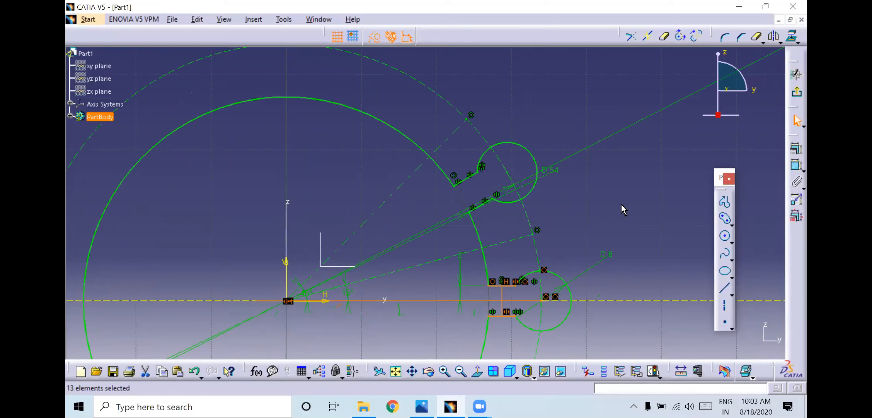
ctrl+click(569, 312)
ctrl+click(503, 203)
ctrl+click(477, 181)
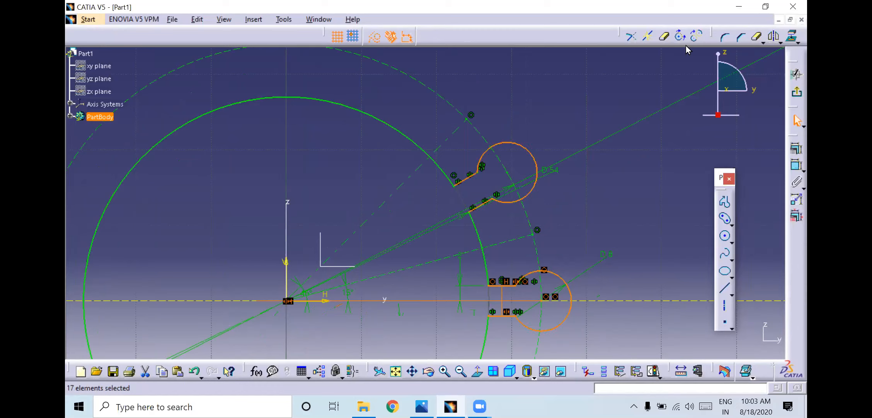
click(774, 36)
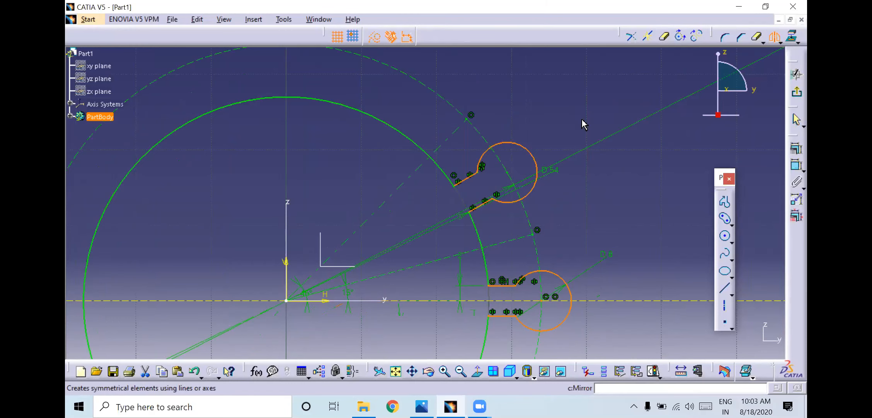
click(453, 135)
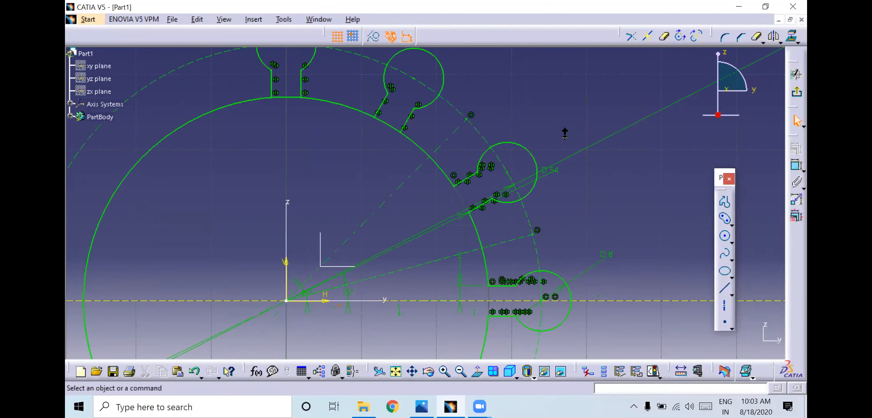
Trim away the 54 mm circle's arcs across the mouths of the two newly mirrored keyhole slots.
middle_drag(571, 174, 610, 204)
middle_drag(609, 204, 629, 168)
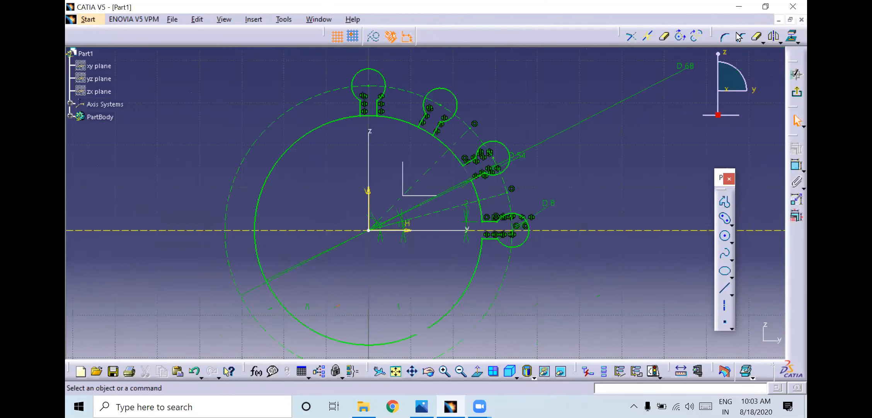
click(754, 37)
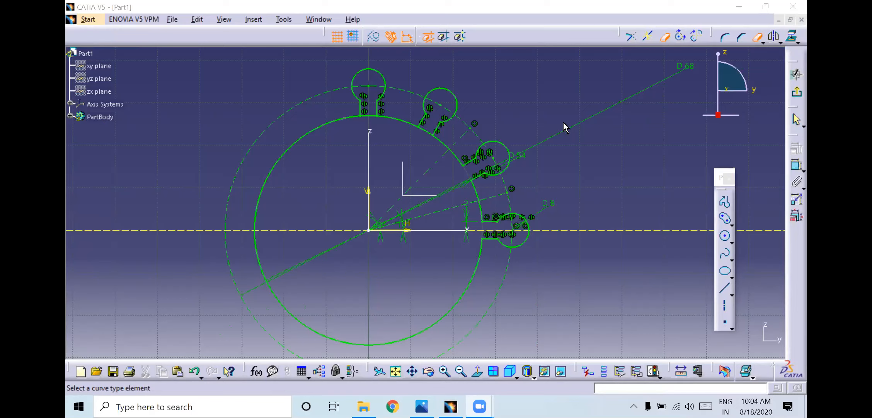
click(374, 115)
mouse_move(372, 130)
ctrl+middle_down()
mouse_move(434, 91)
mouse_move(493, 149)
ctrl+middle_up()
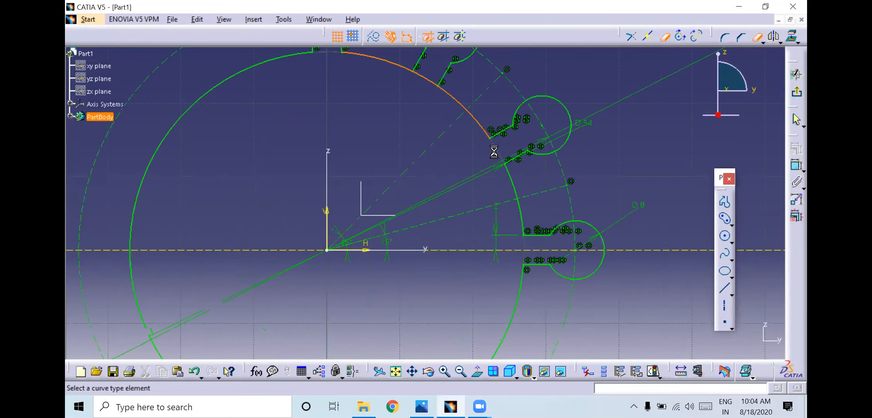
ctrl+middle_drag(533, 219, 565, 186)
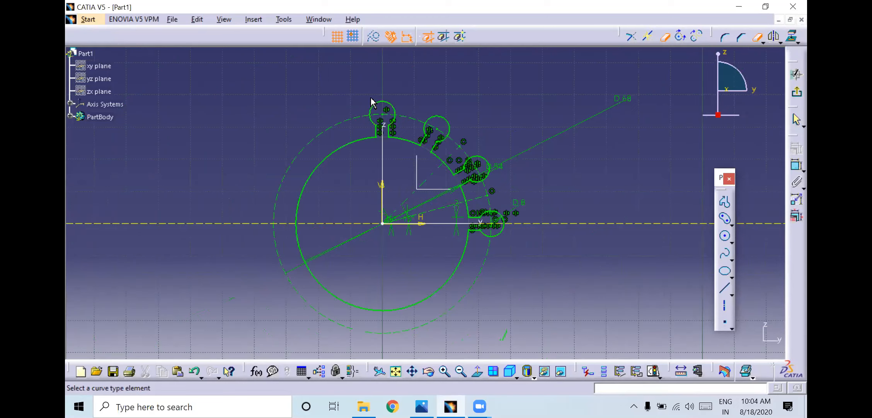
drag(409, 96, 527, 242)
middle_drag(510, 126, 517, 142)
click(757, 38)
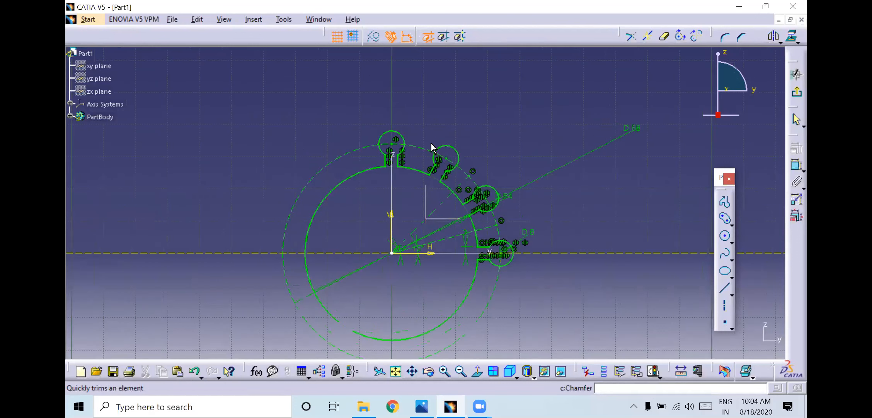
click(442, 153)
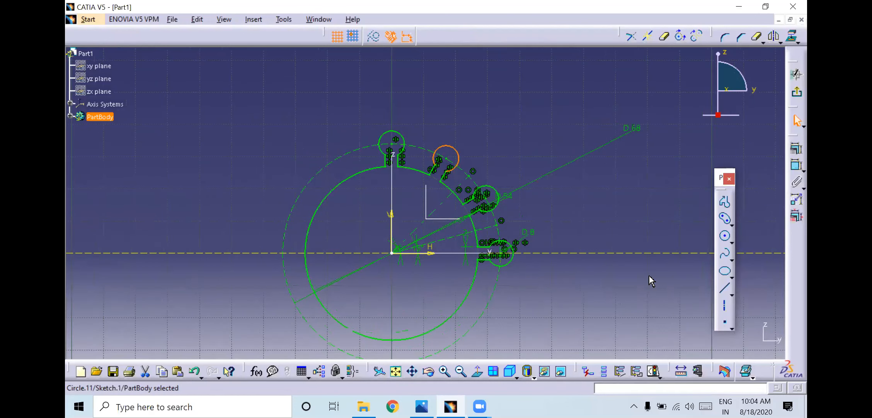
key(ctrl+z)
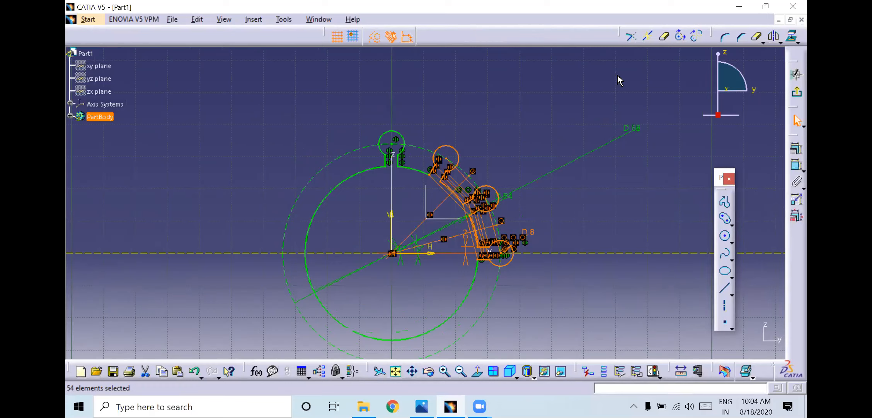
click(780, 42)
click(563, 224)
Mirror the lines and arcs of the three keyhole slots right of the vertical one about the vertical axis.
click(507, 266)
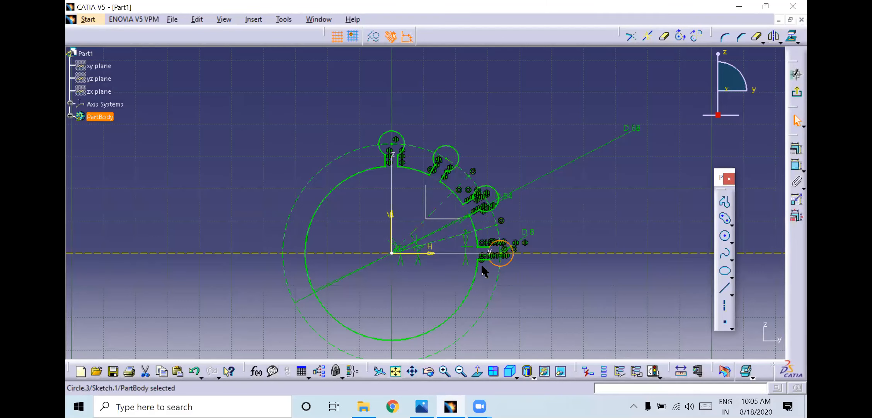
middle_drag(526, 247, 510, 184)
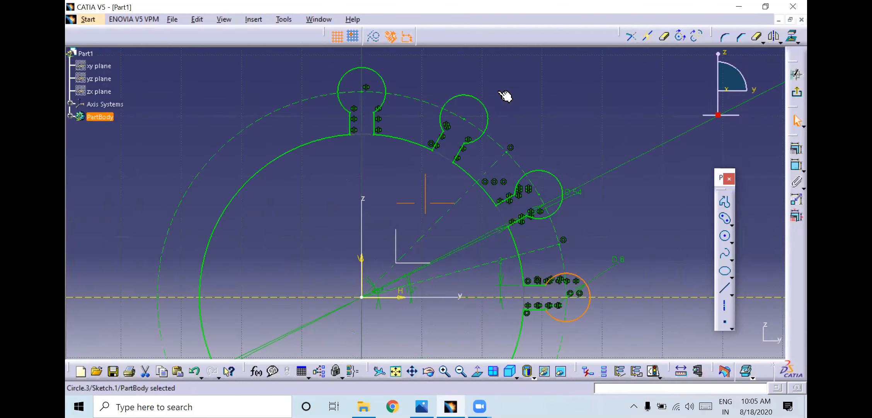
ctrl+click(443, 126)
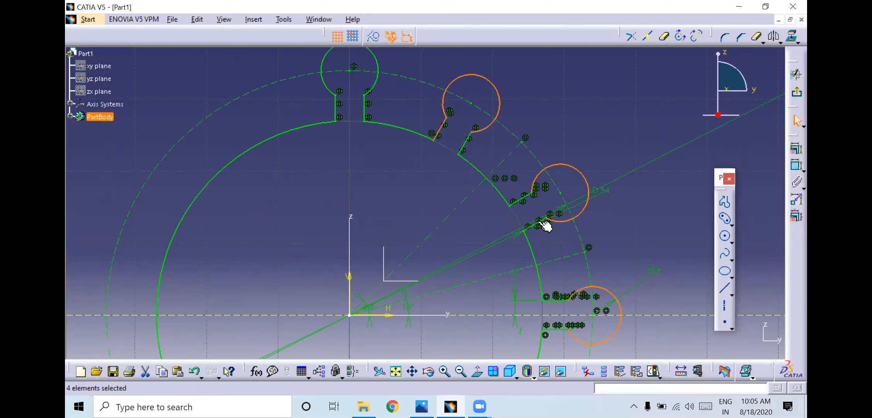
ctrl+click(564, 330)
click(773, 38)
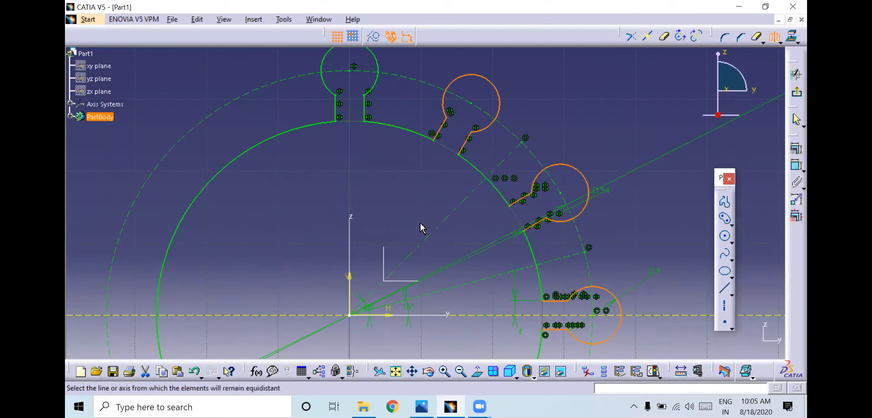
click(350, 251)
Trim away the 54 mm circle's arcs across the mouths of the three mirrored slots on the circle's left half.
ctrl+middle_drag(482, 190, 482, 223)
middle_drag(377, 217, 438, 169)
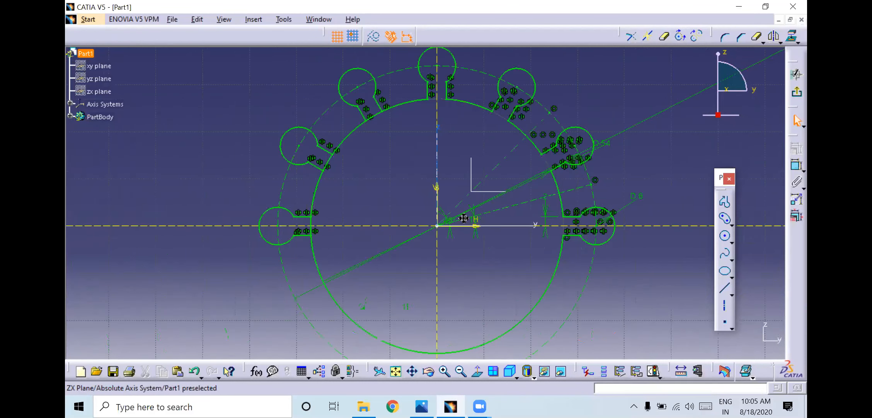
middle_drag(464, 219, 470, 256)
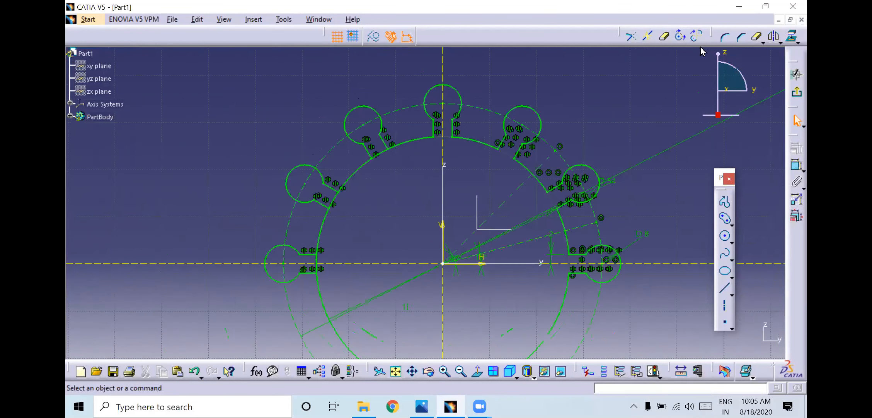
click(756, 38)
click(390, 154)
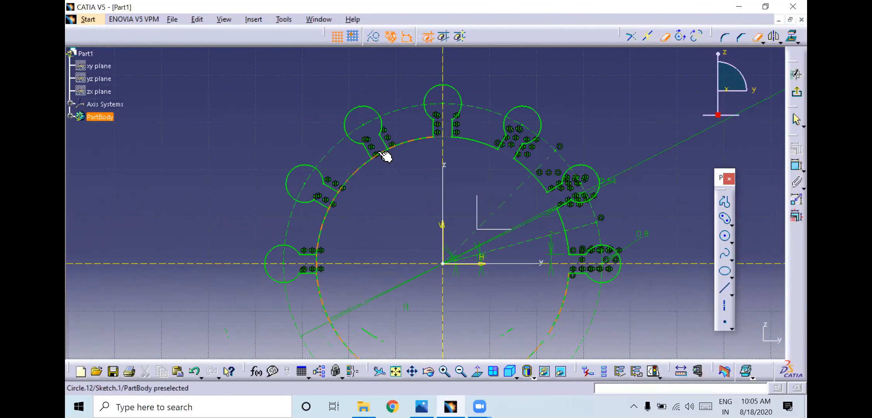
click(336, 207)
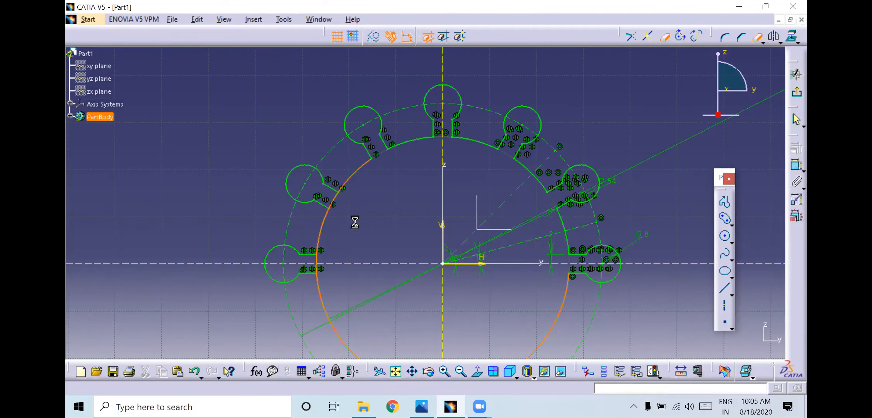
click(325, 262)
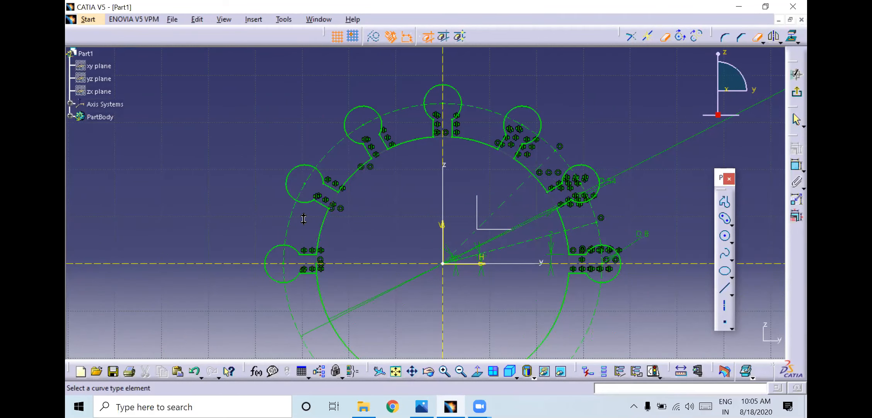
mouse_move(232, 299)
middle_down()
mouse_move(281, 246)
mouse_move(261, 246)
middle_up()
click(255, 242)
mouse_move(368, 168)
middle_down()
mouse_move(374, 249)
mouse_move(415, 218)
mouse_move(410, 230)
middle_up()
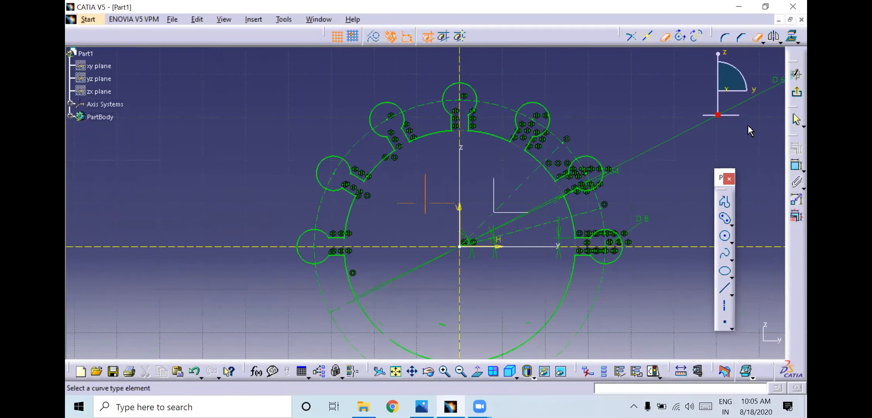
mouse_move(271, 70)
mouse_down()
mouse_move(618, 236)
mouse_move(635, 226)
mouse_up()
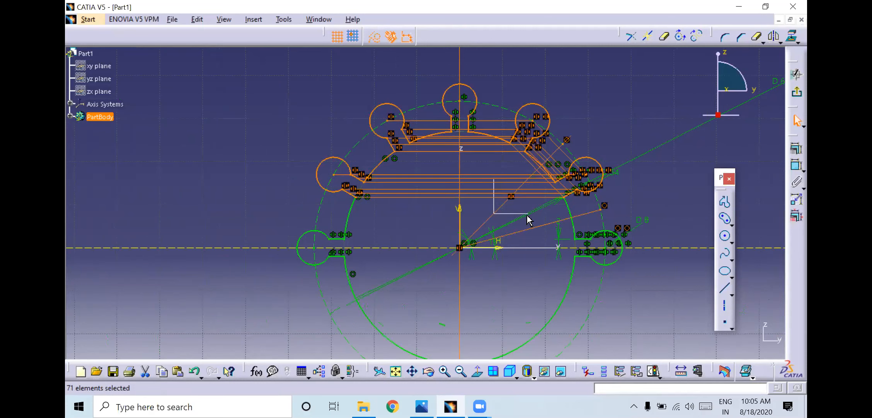
click(254, 66)
mouse_move(551, 221)
middle_down()
mouse_move(460, 237)
mouse_move(447, 203)
middle_up()
middle_drag(446, 232, 487, 161)
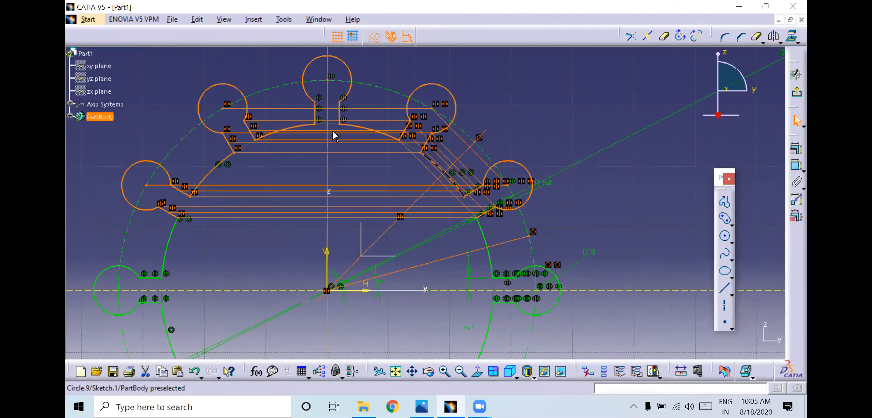
click(100, 155)
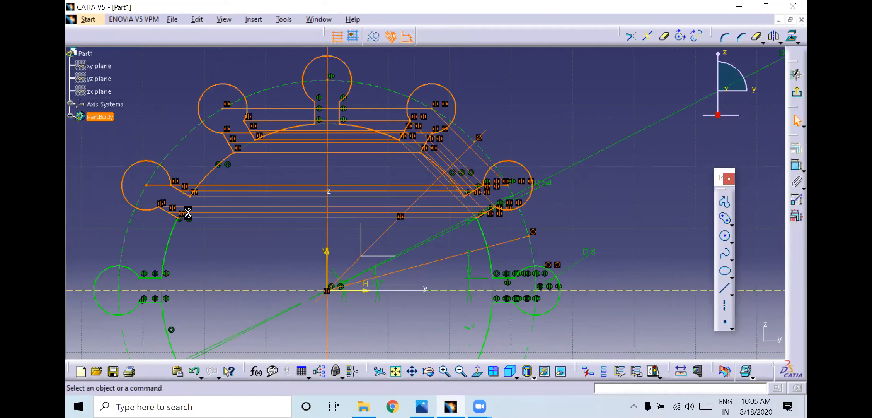
Mirror the five keyhole slots above the horizontal axis to the circle's lower half about that axis.
drag(99, 151, 199, 226)
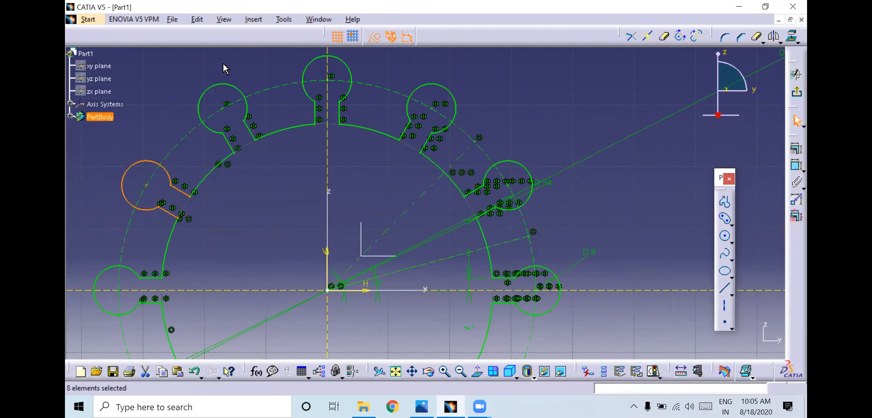
ctrl+drag(176, 70, 275, 172)
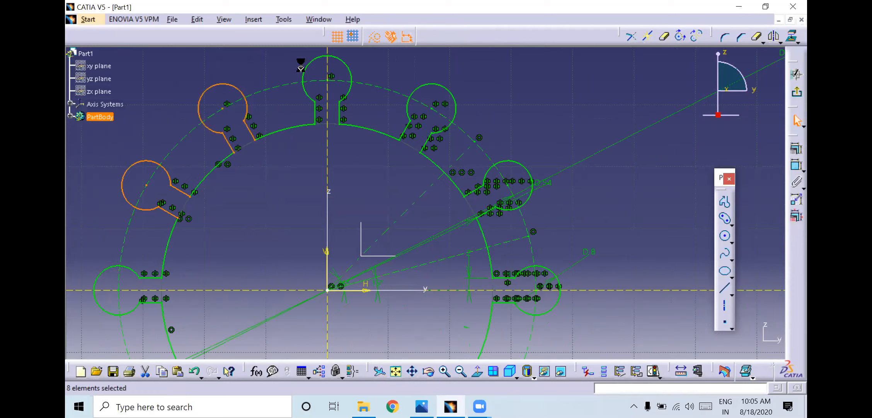
ctrl+drag(290, 55, 364, 146)
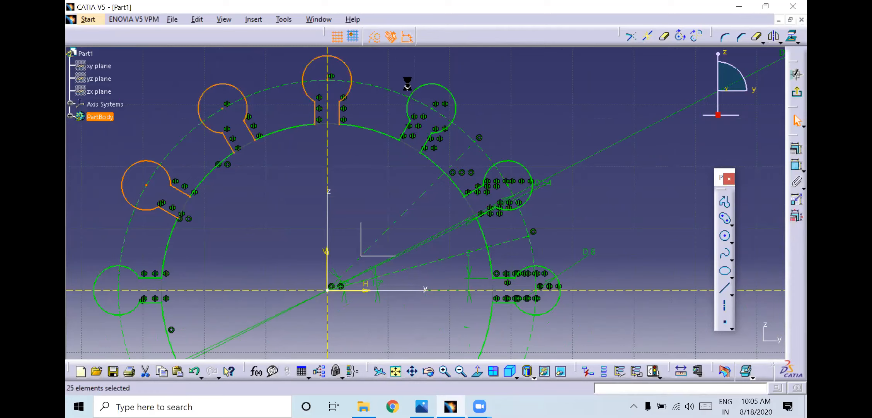
ctrl+drag(386, 62, 468, 176)
ctrl+drag(560, 149, 464, 236)
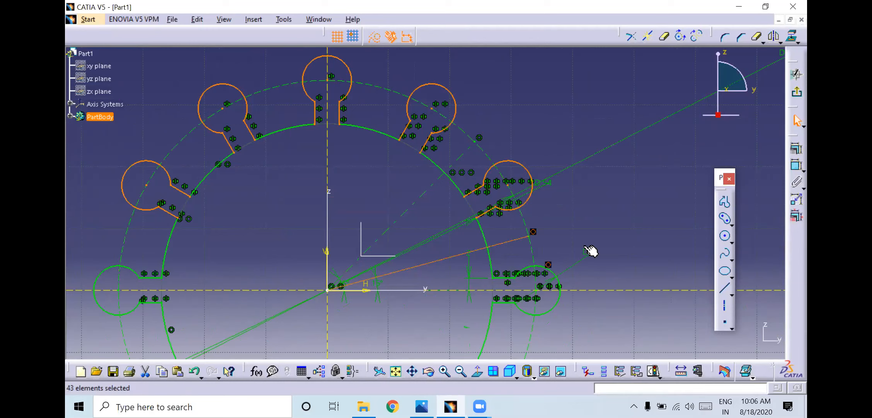
middle_drag(579, 223, 641, 209)
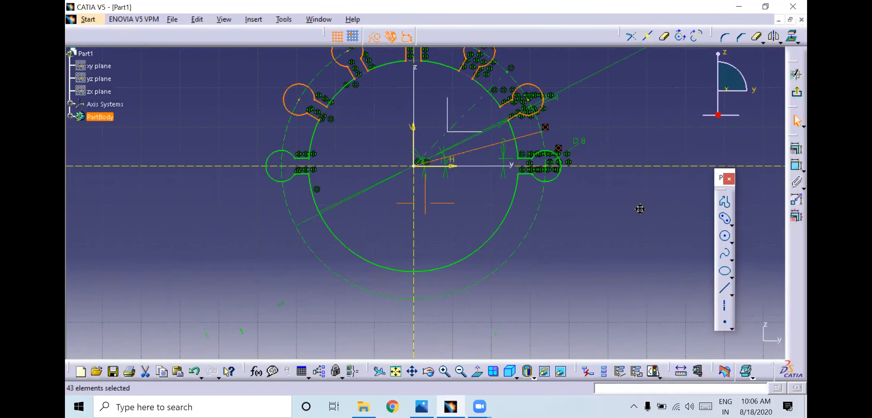
click(774, 36)
click(502, 216)
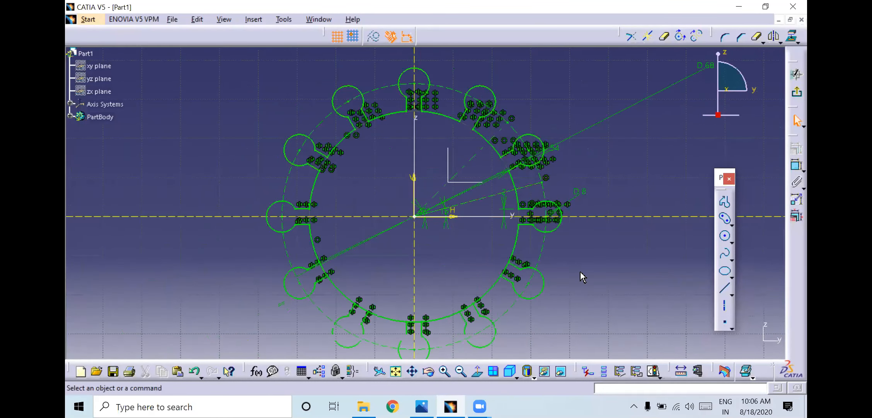
Trim away the 54 mm circle's arcs across the mouths of the five lower keyhole slots.
click(652, 371)
click(752, 339)
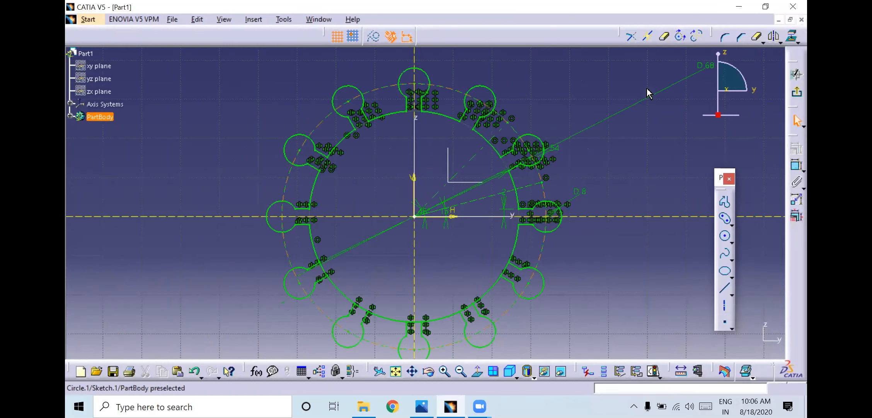
click(664, 37)
click(331, 275)
middle_drag(411, 293, 390, 190)
click(381, 314)
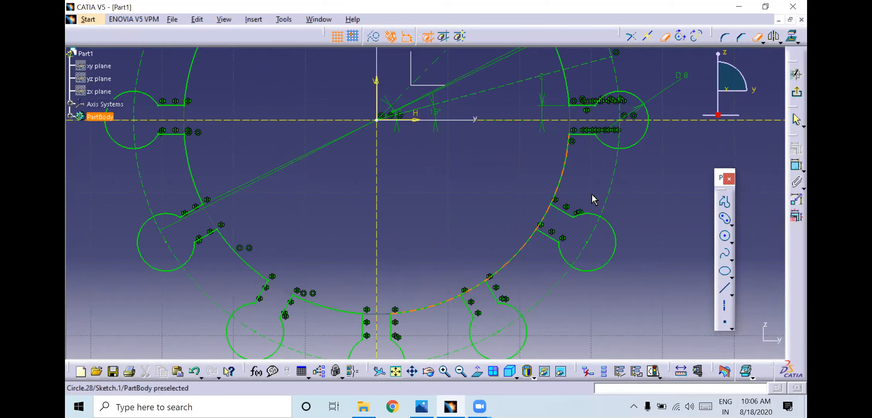
click(546, 217)
Check the slot pattern against the Sketch2.jpg reference drawing in Photos and return to the CATIA sketch.
middle_drag(531, 216, 536, 270)
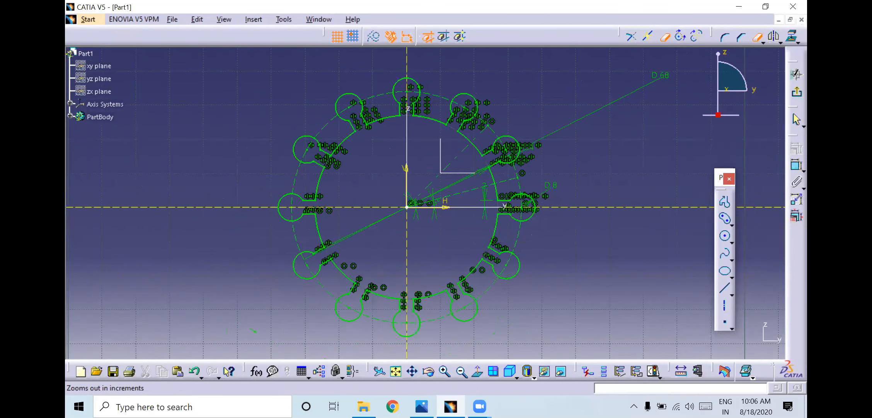
click(421, 406)
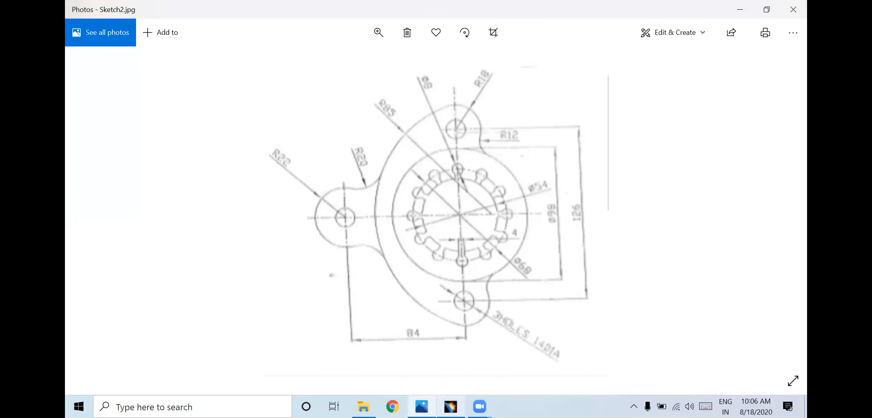
click(451, 406)
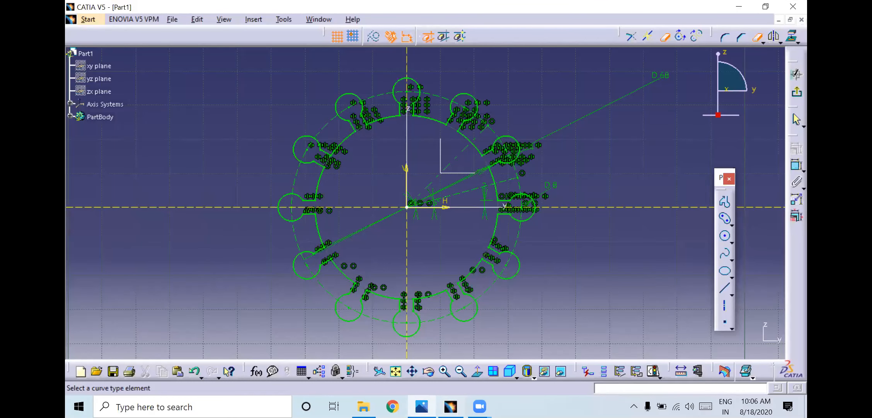
After checking the Sketch2.jpg reference, draw a circle about 117 mm in diameter centred on the sketch origin, enclosing the slot pattern.
key(alt+Tab)
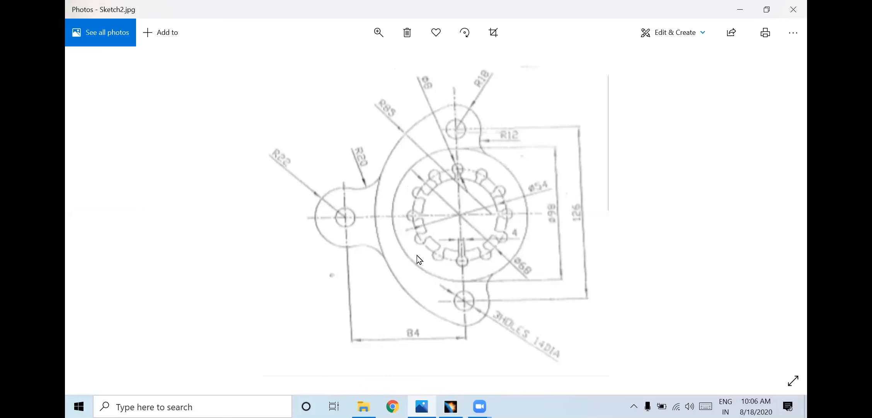
click(450, 406)
click(725, 235)
middle_drag(526, 176, 419, 214)
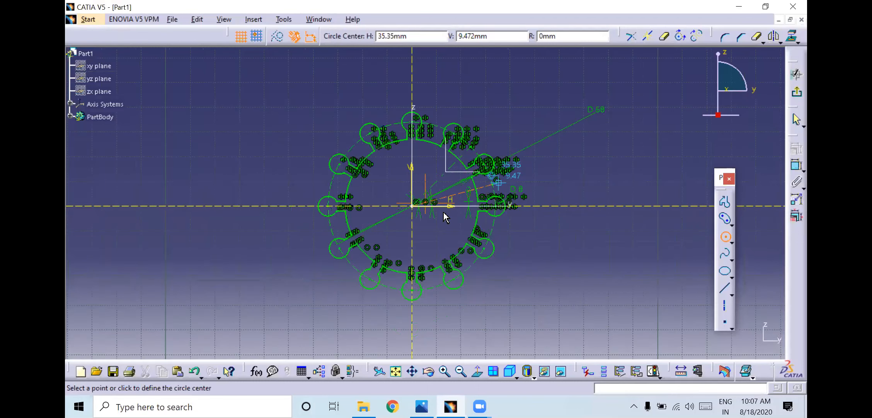
click(412, 207)
click(485, 99)
Dimension the outer circle and set its diameter to 98 mm.
click(794, 162)
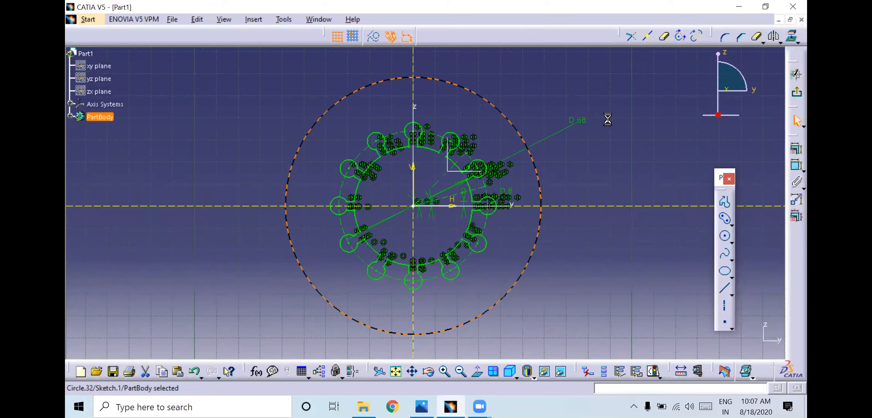
click(563, 96)
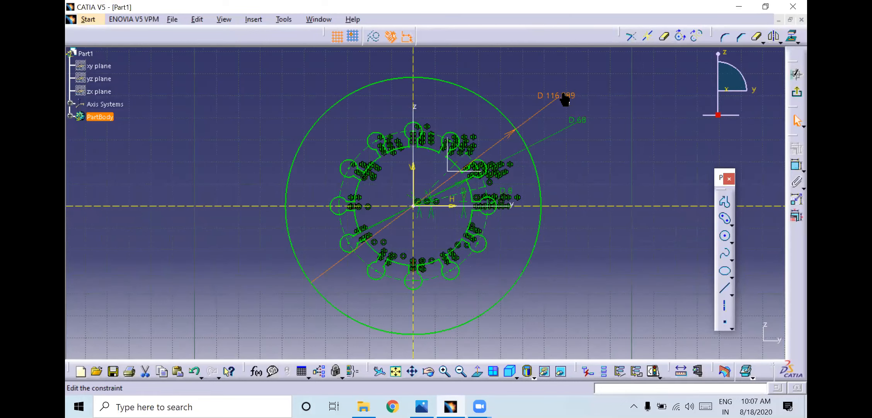
double_click(556, 95)
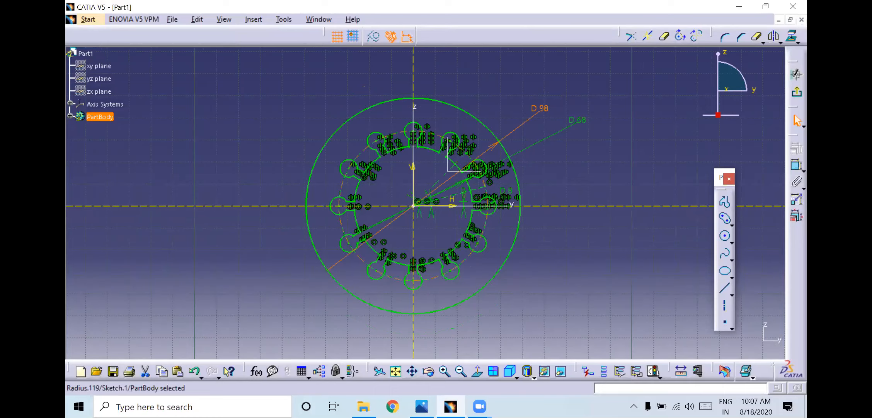
Check the upper lug hole in the reference drawing and draw a small circle on the vertical axis above the 98 mm circle.
key(alt+Tab)
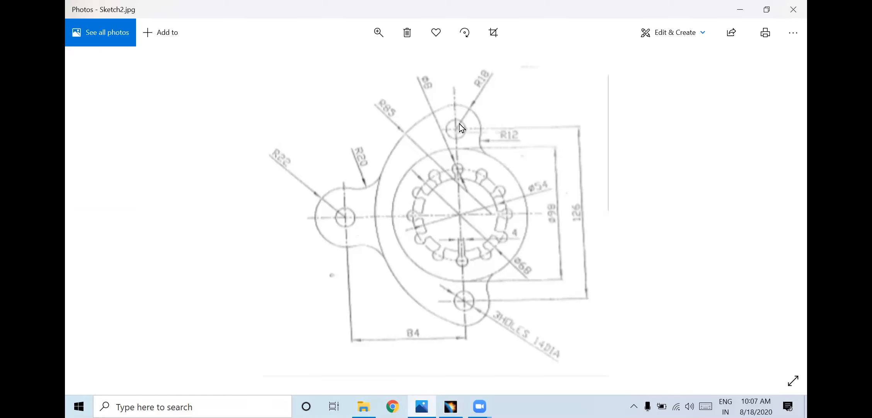
click(451, 406)
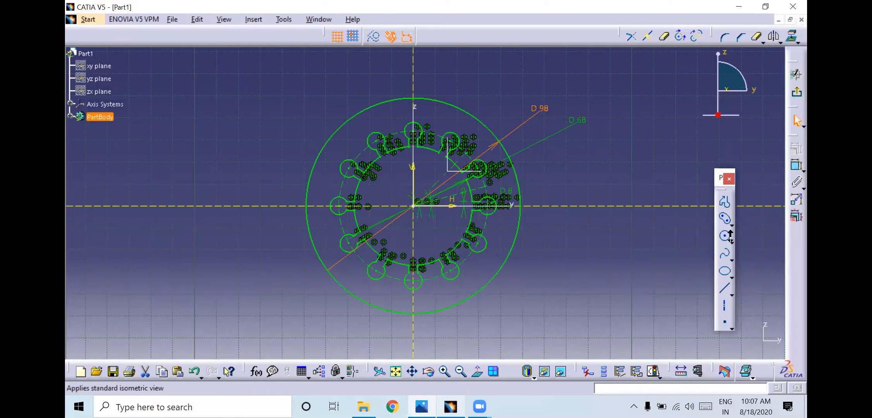
click(726, 236)
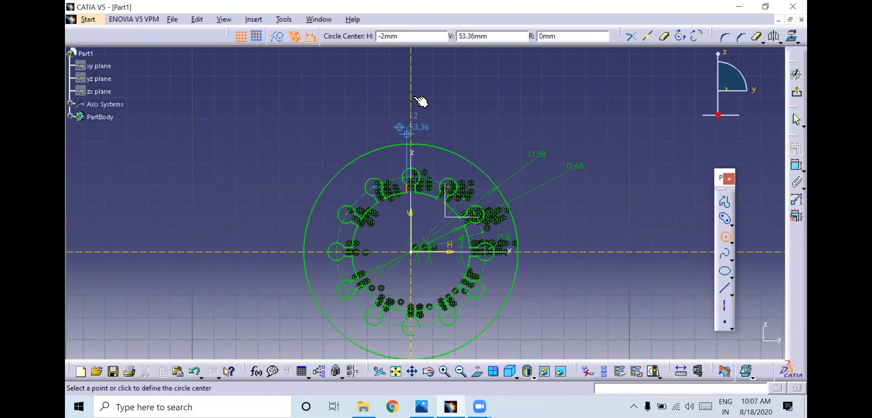
click(425, 88)
Set the upper hole's diameter to 14 mm and nudge its centre along the vertical axis.
click(797, 165)
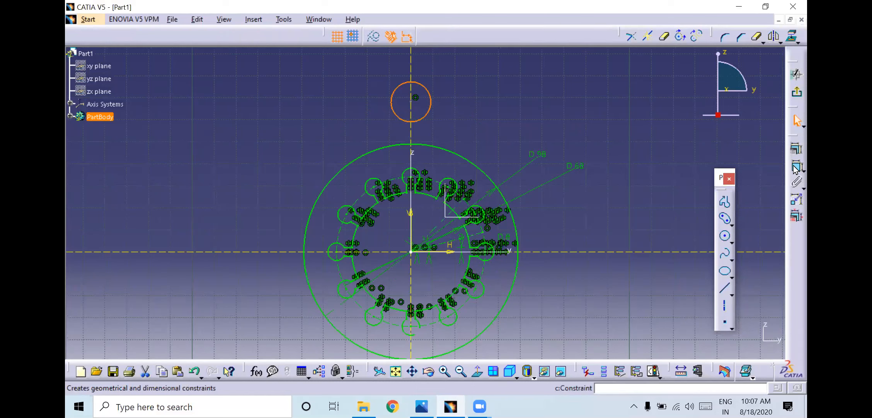
click(550, 79)
double_click(545, 74)
text(14mm)
key(Return)
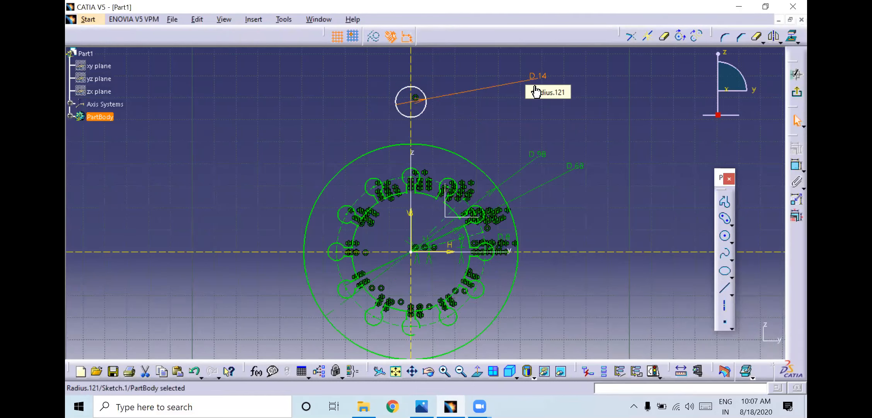
mouse_move(414, 99)
mouse_down()
mouse_move(412, 72)
mouse_move(414, 101)
mouse_up()
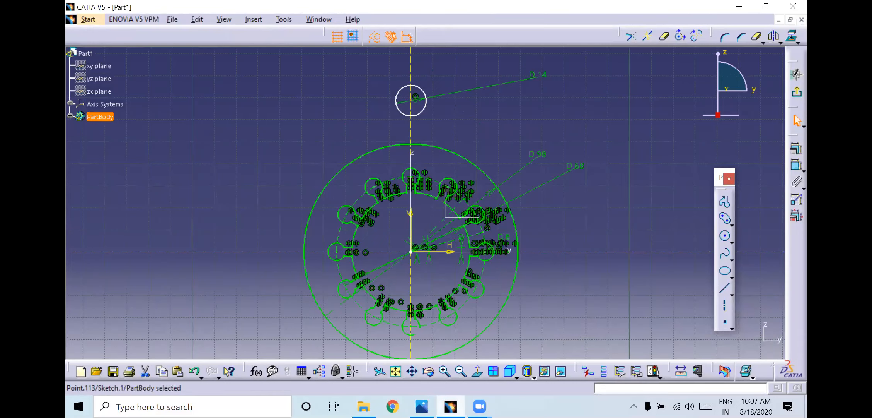
Consult the reference drawing and dimension the vertical distance between the 14 mm hole's centre and the horizontal axis.
key(alt+Tab)
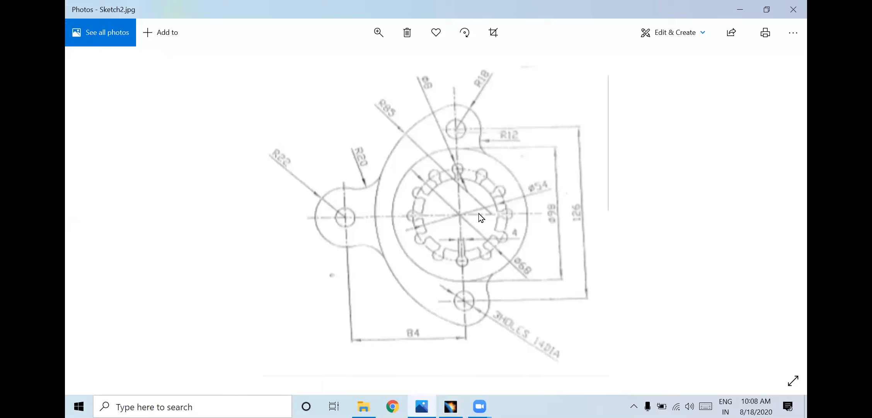
click(451, 406)
click(796, 165)
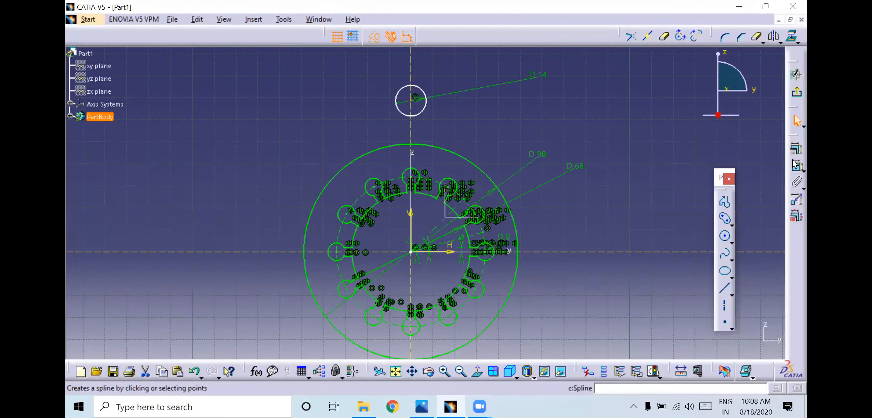
click(416, 109)
click(444, 252)
click(607, 189)
Try to set the 14 mm hole's distance from the horizontal axis to 126\2.
double_click(609, 188)
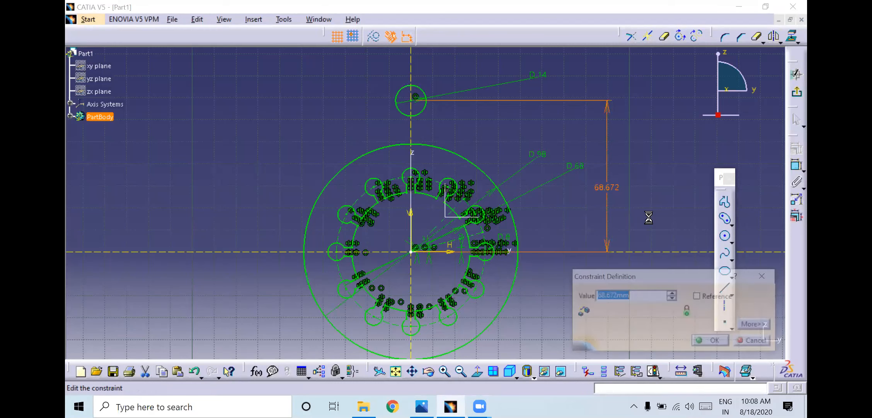
text(126\2)
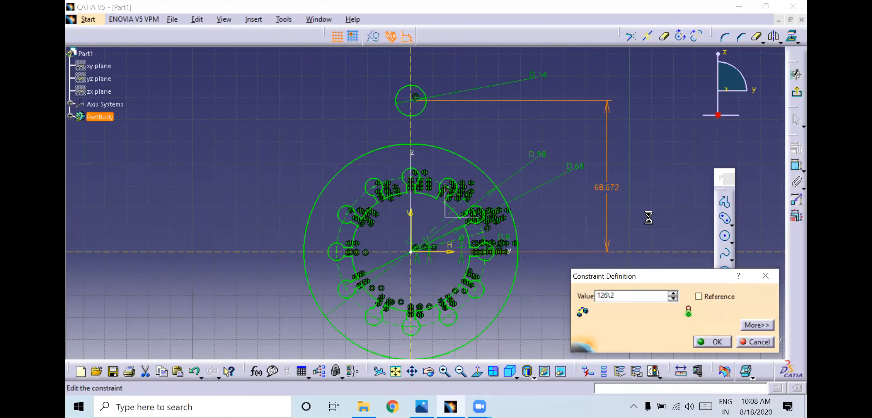
key(Return)
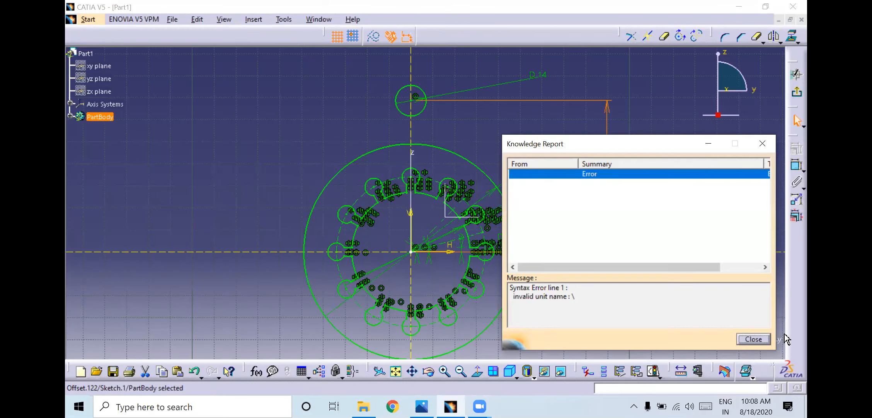
click(754, 339)
Set the 14 mm hole's distance from the horizontal axis to 126/2.
double_click(609, 189)
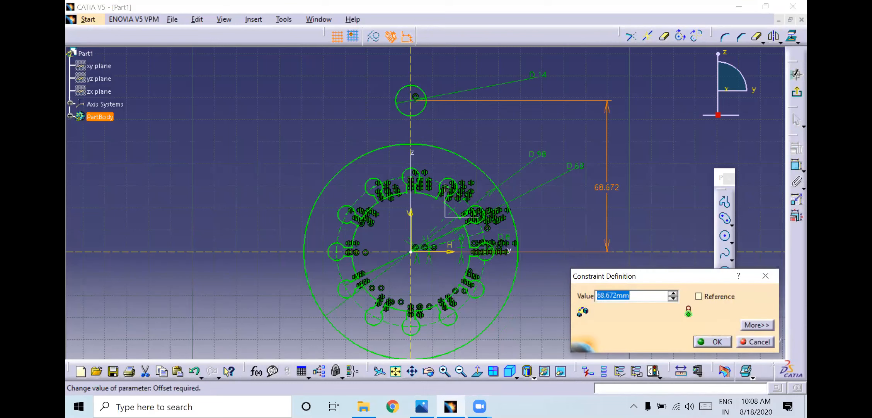
text(126/2)
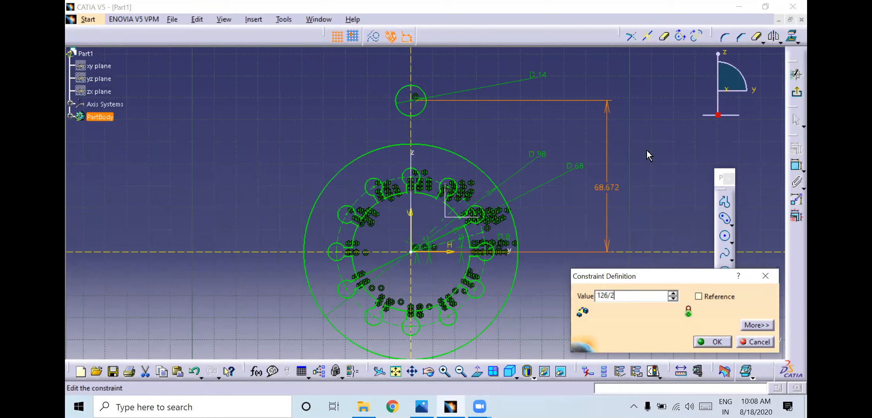
key(Return)
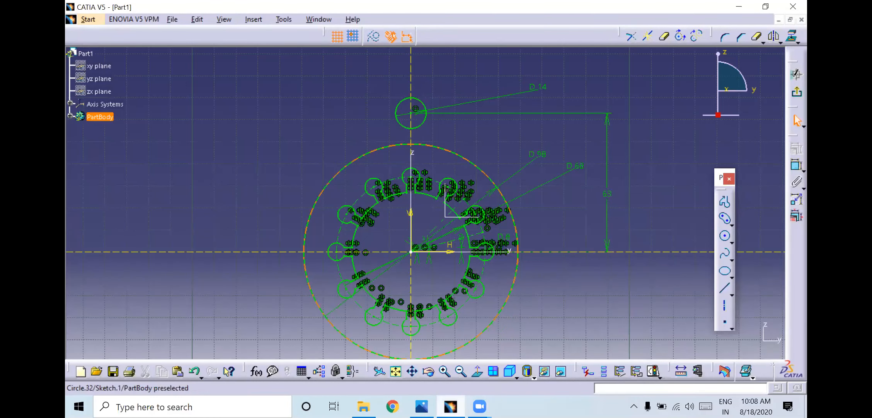
Draw a circle concentric with the 14 mm hole and dimension it with a radius of 18 mm.
key(alt+Tab)
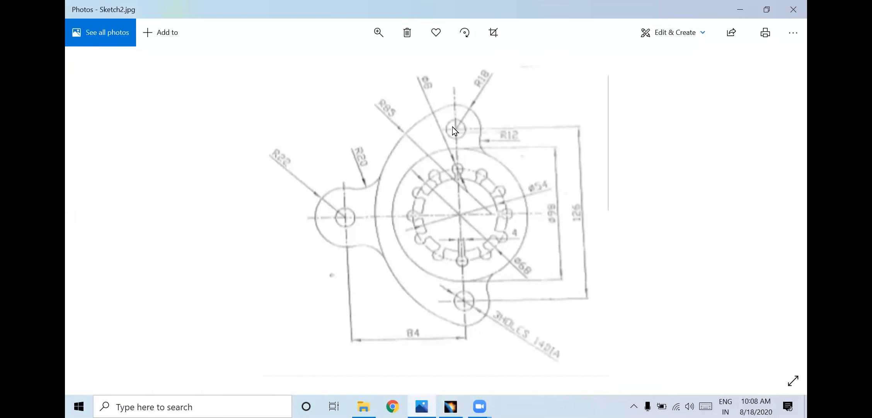
click(451, 406)
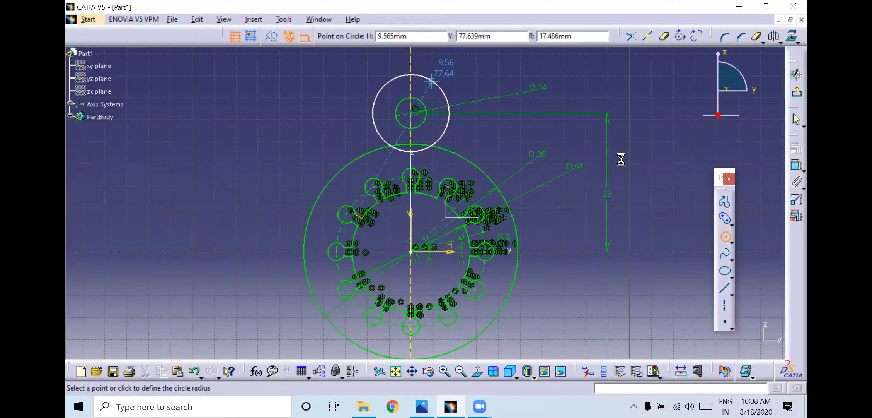
click(474, 80)
click(668, 309)
click(630, 322)
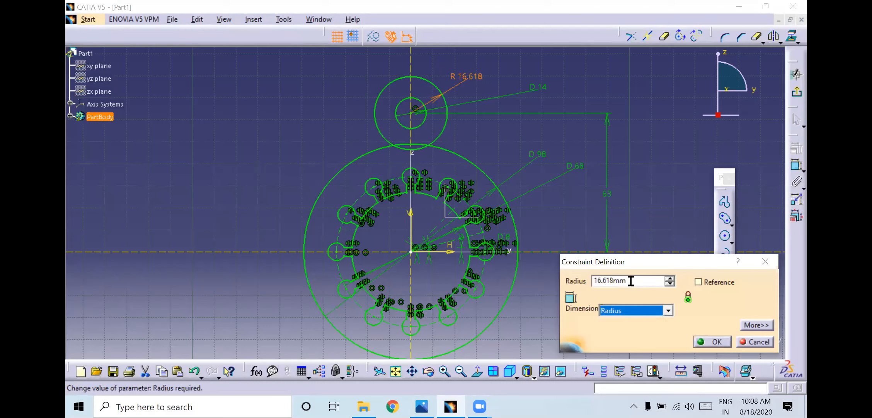
double_click(629, 280)
text(18)
key(Return)
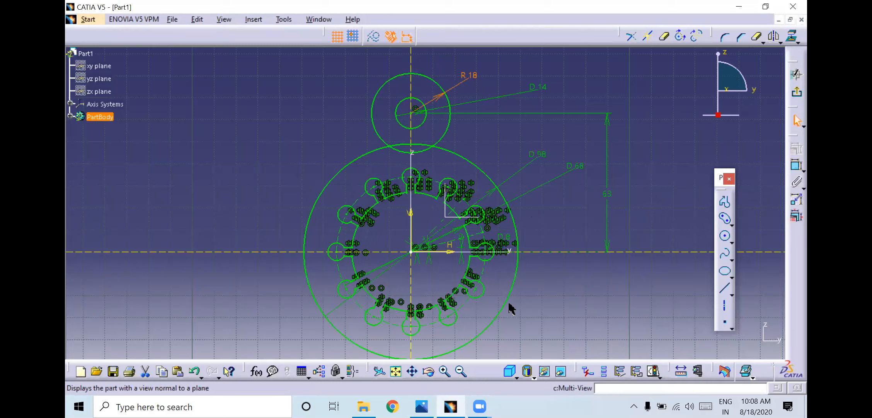
Add an untrimmed 12 mm radius corner between the R18 lug circle and the 98 mm circle, on the vertical axis's right side.
mouse_move(450, 406)
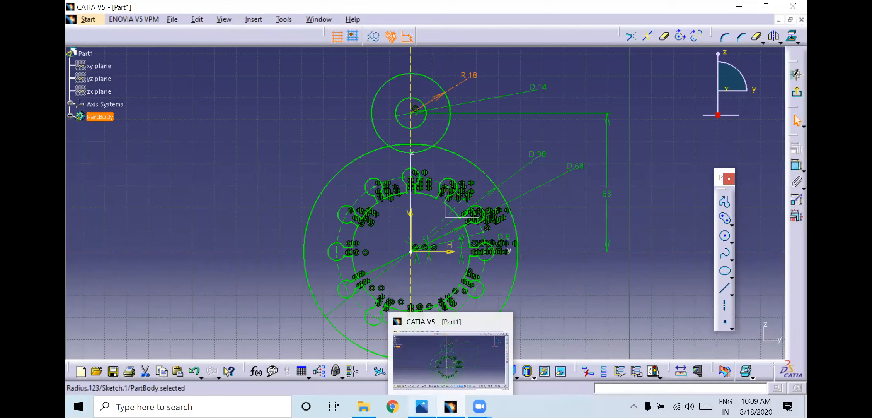
click(421, 406)
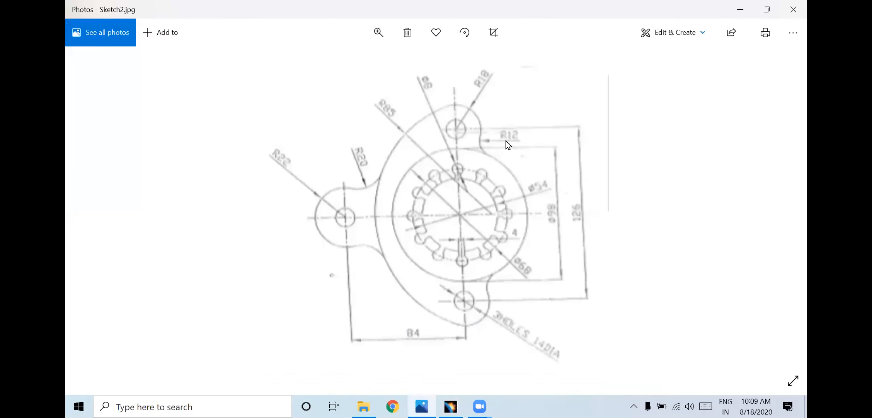
click(450, 404)
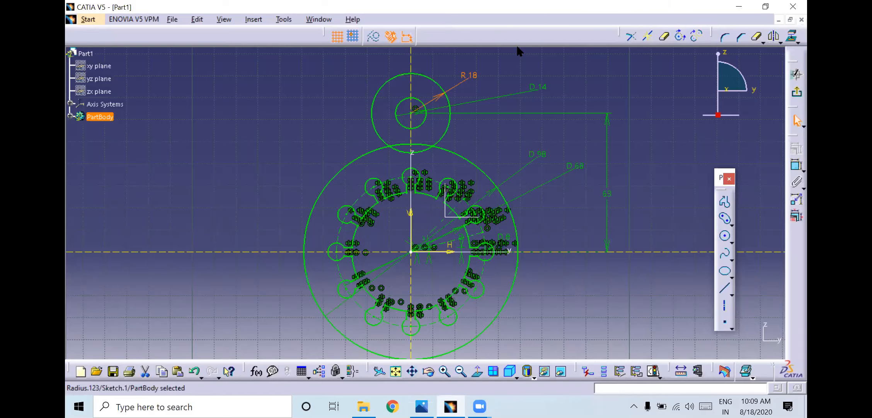
click(724, 37)
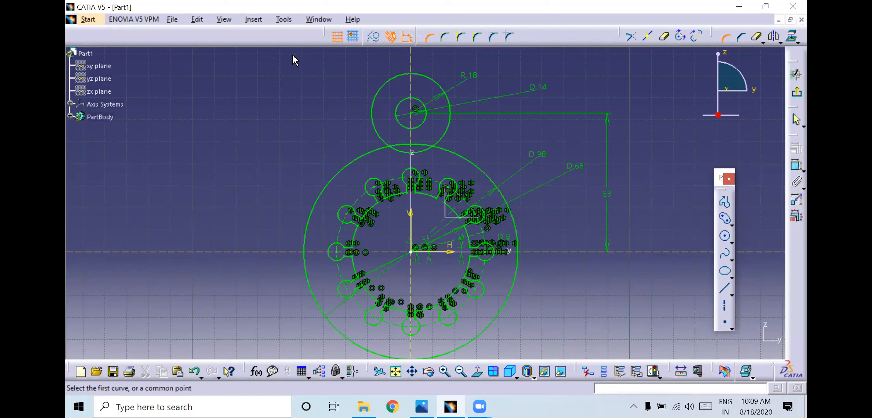
click(462, 37)
click(480, 141)
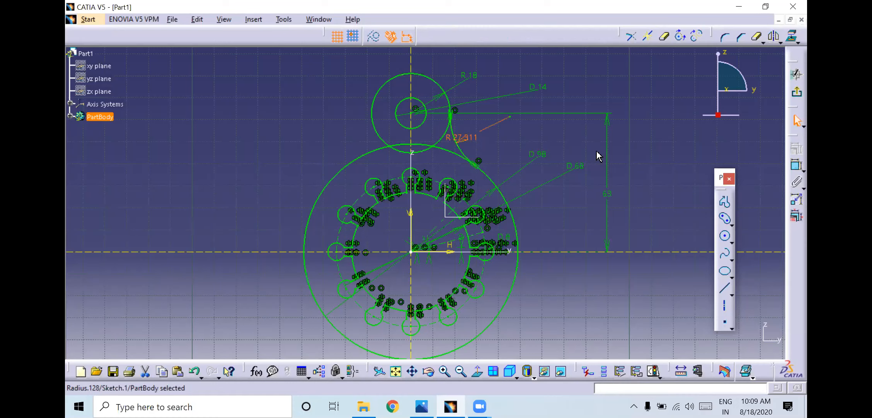
Mirror the 14 mm hole, the R18 lug circle and the corner arc about the horizontal axis.
middle_drag(580, 195, 578, 166)
middle_drag(577, 193, 576, 211)
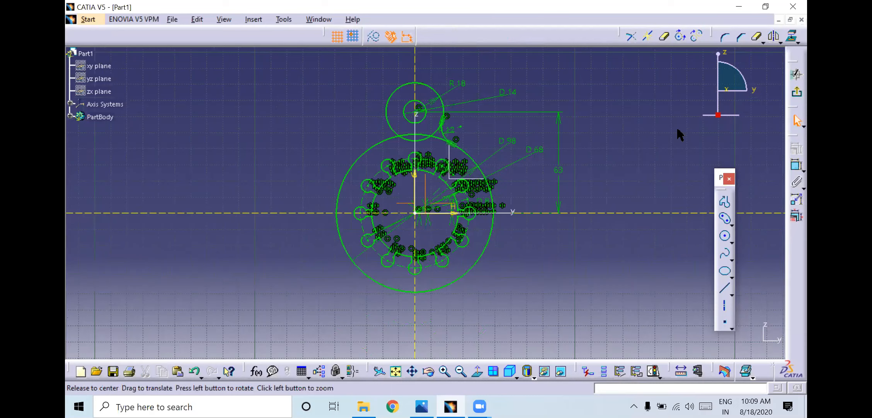
click(776, 38)
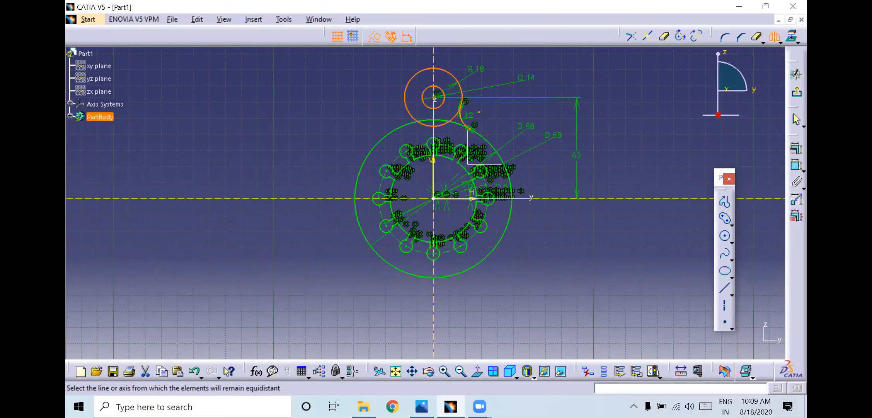
click(619, 199)
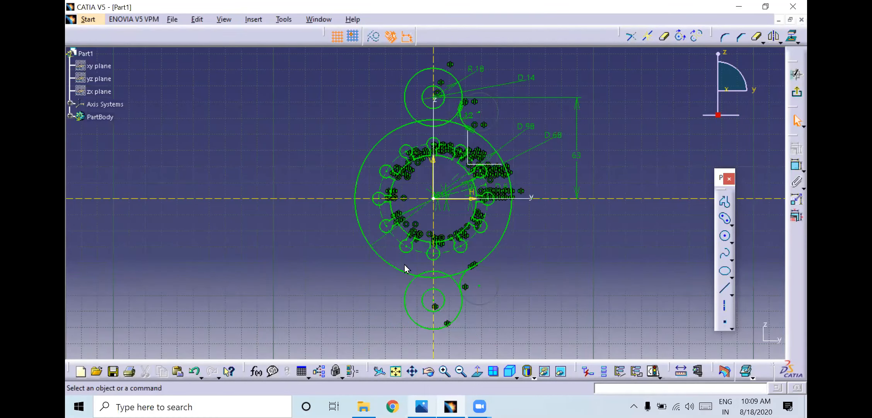
Check the R85 outline in the reference and sketch a three-point arc about 99 mm in radius around the flange's left side.
key(alt+Tab)
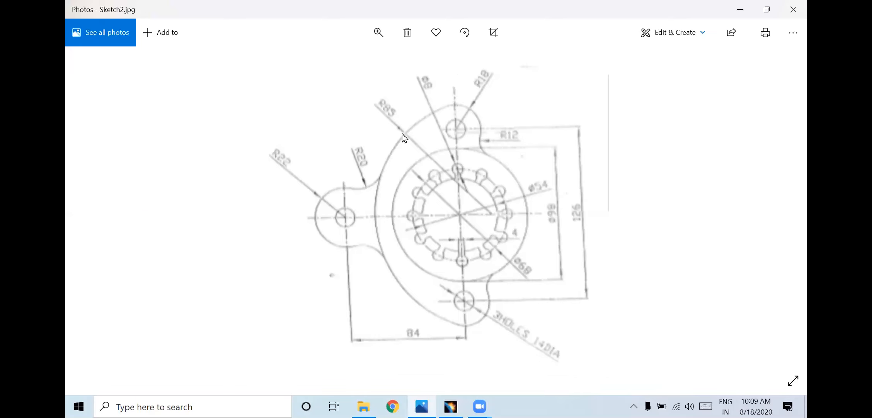
click(451, 406)
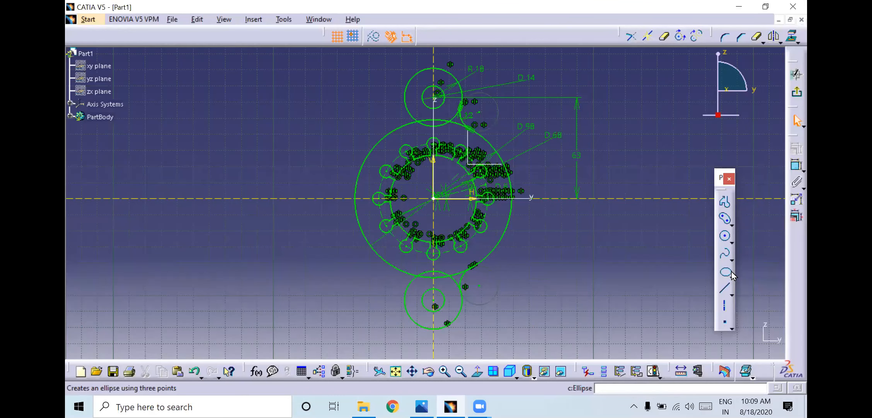
key(a)
click(412, 55)
click(403, 337)
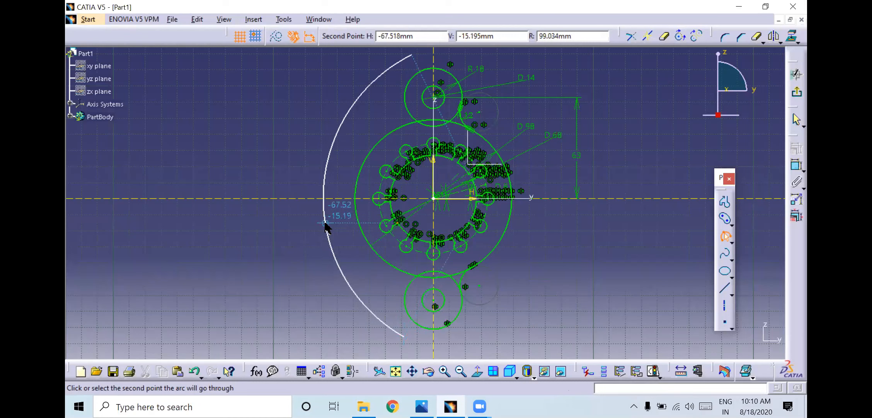
click(326, 225)
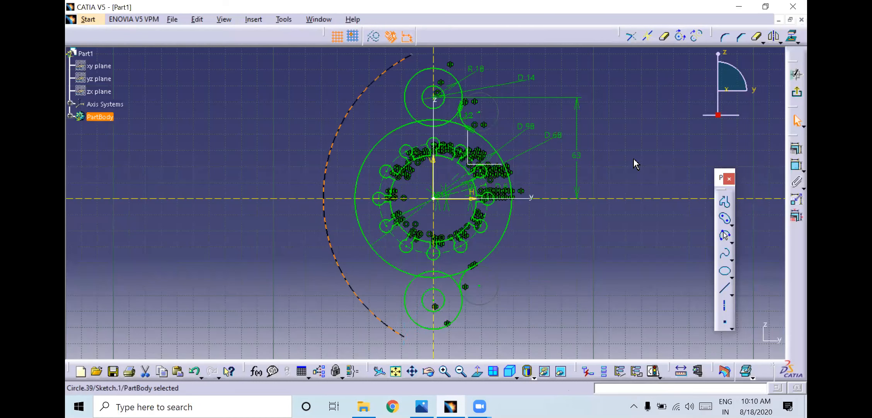
Constrain the outer arc tangent to the upper and lower R18 lug circles.
click(797, 165)
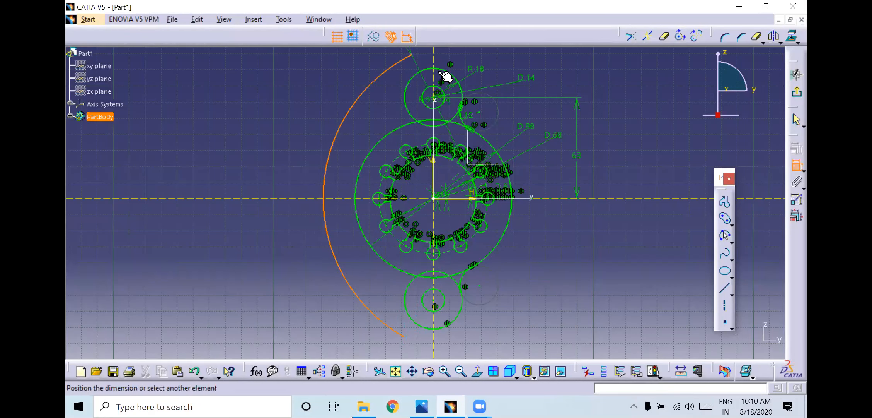
click(433, 69)
right_click(539, 65)
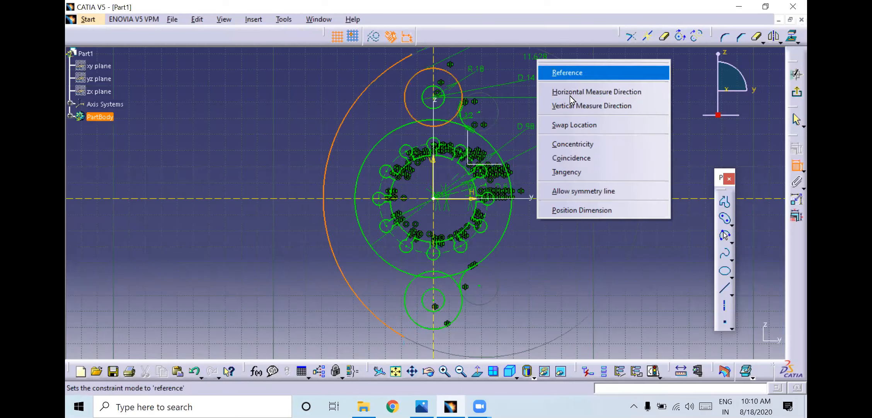
click(583, 171)
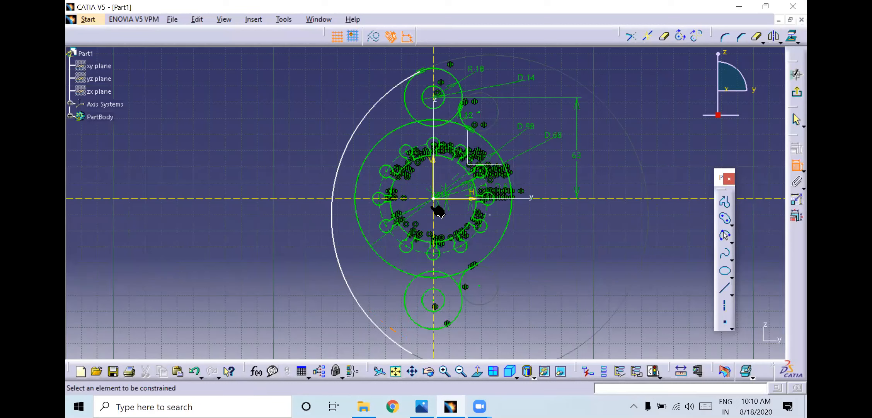
Dimension the tangent outer arc with a radius of 85 mm.
click(369, 129)
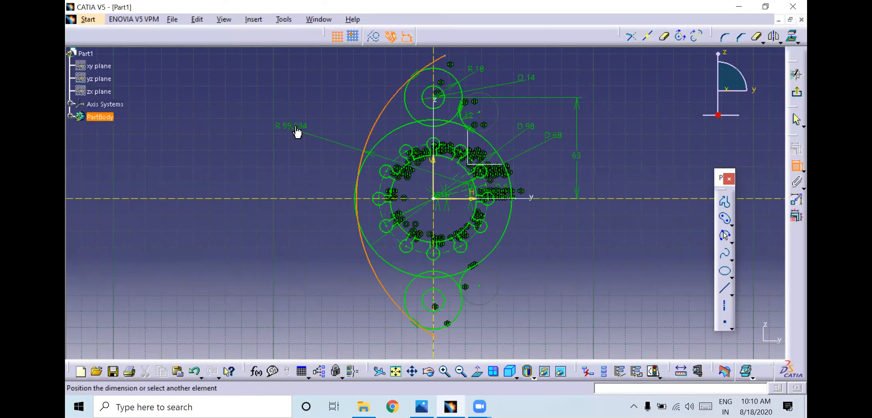
click(297, 131)
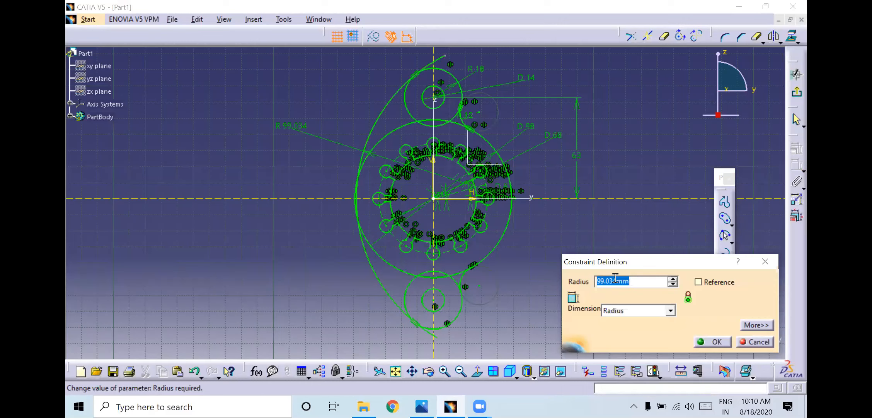
text(85)
key(Return)
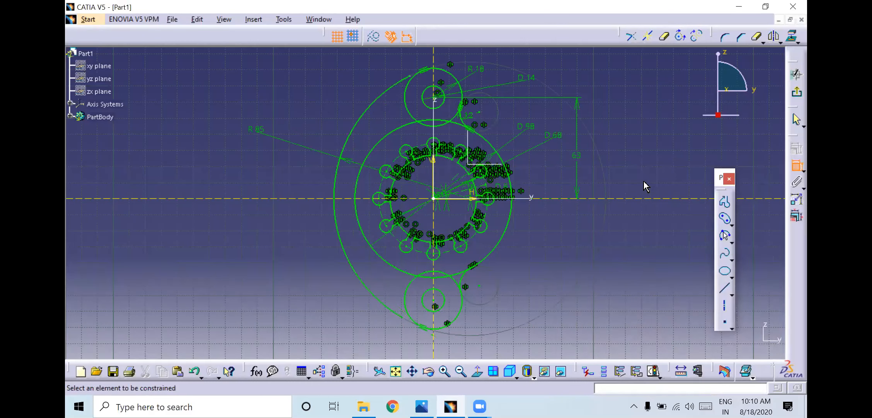
Check the sketch's solving status and extend both ends of the R85 arc past the upper and lower lug circles.
middle_drag(621, 219, 619, 204)
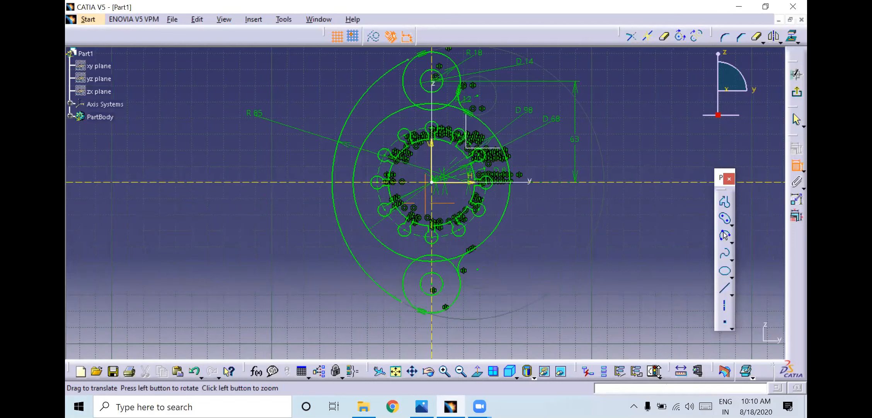
click(653, 372)
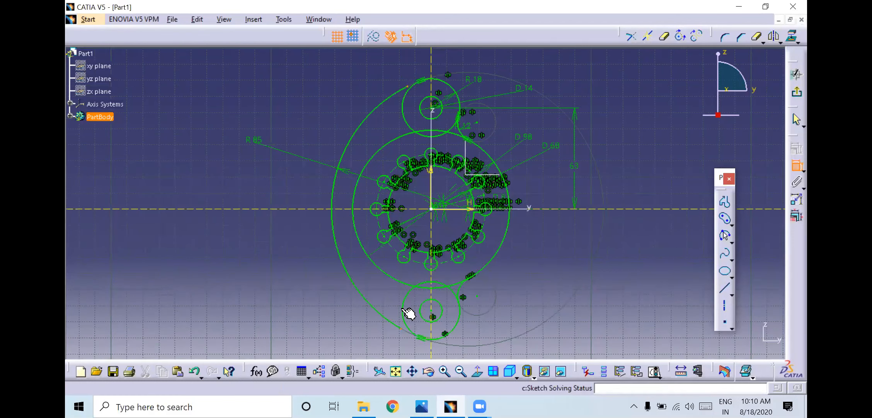
click(752, 338)
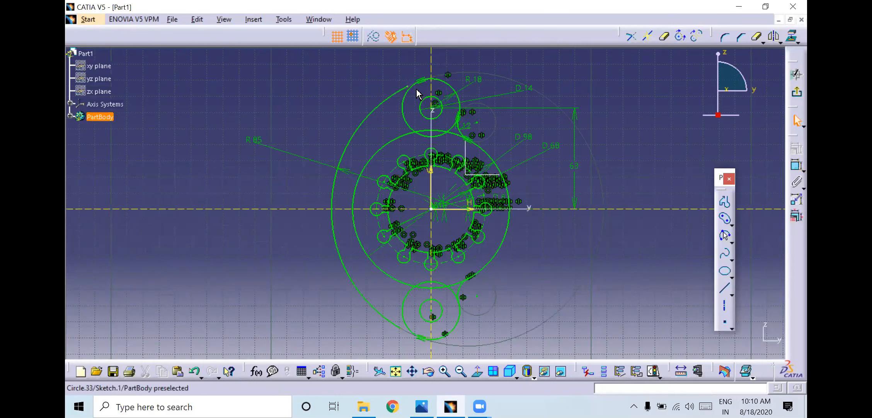
drag(413, 88, 507, 75)
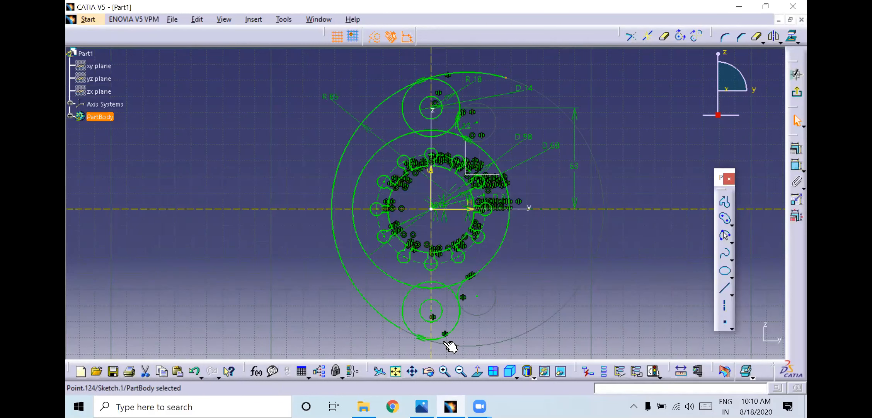
drag(406, 334, 494, 343)
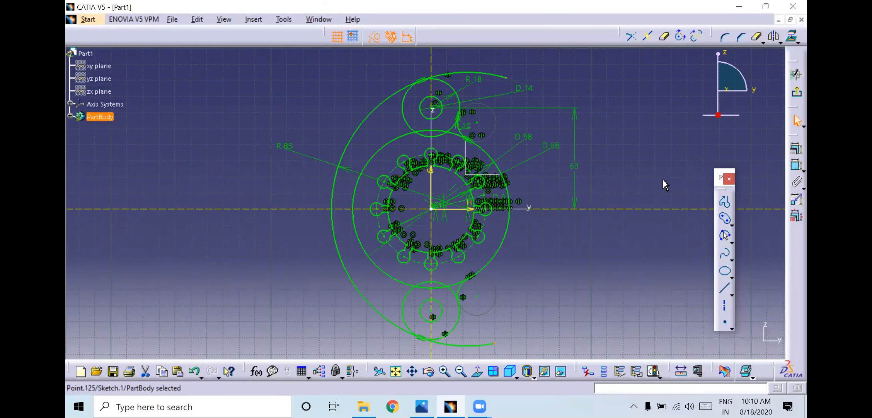
click(756, 36)
middle_drag(518, 107, 525, 176)
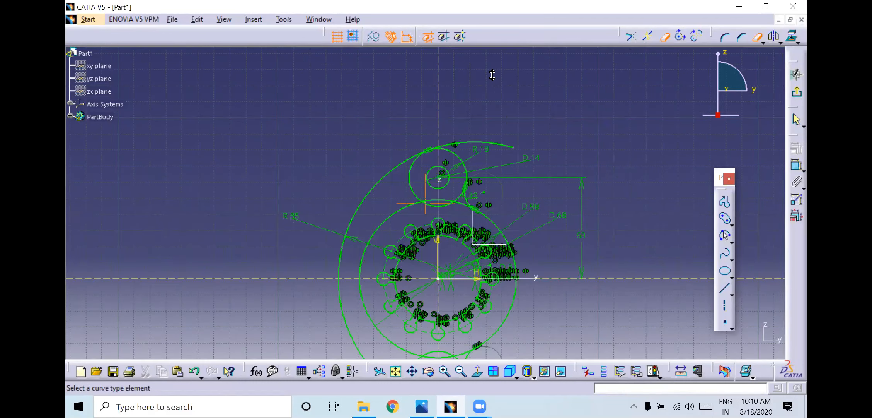
middle_drag(507, 150, 508, 180)
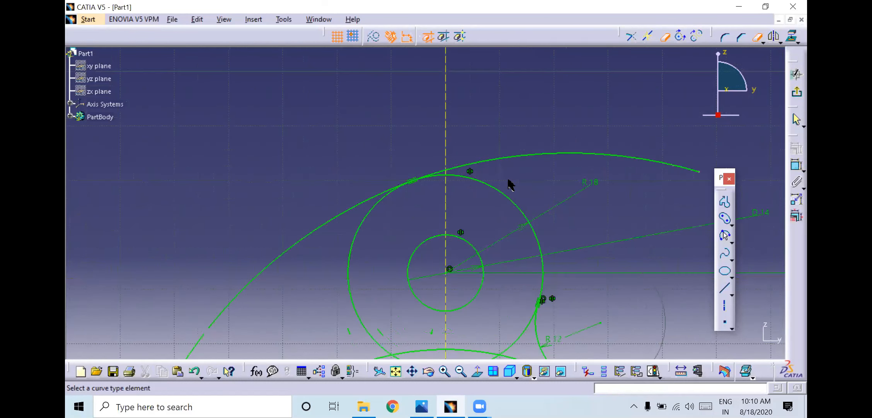
middle_drag(509, 242, 460, 149)
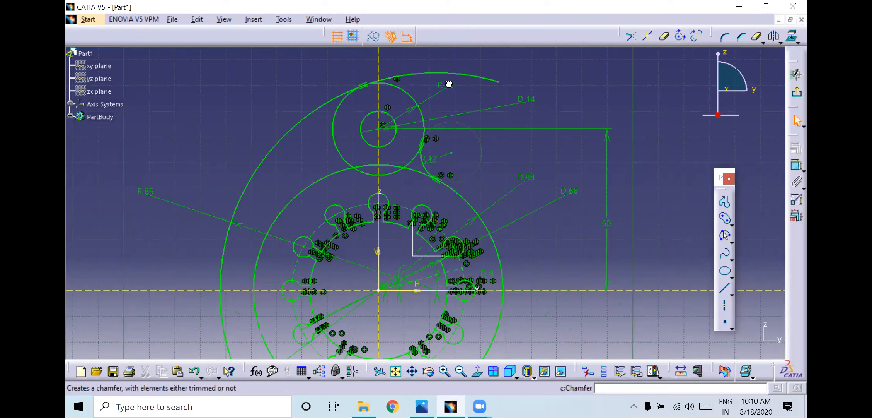
click(415, 117)
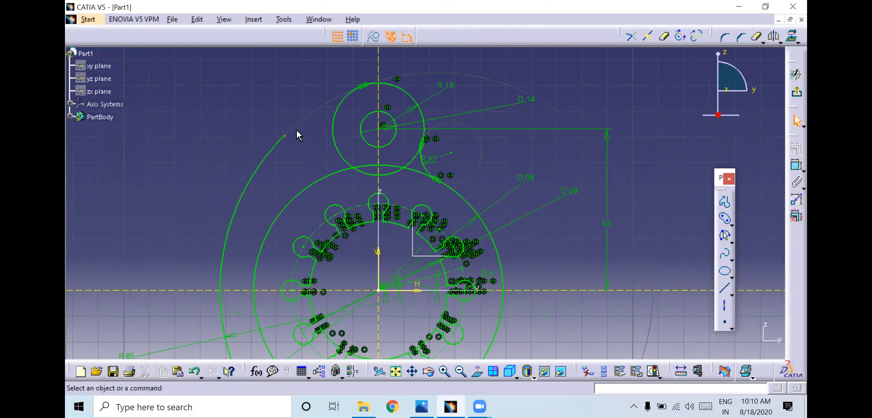
drag(291, 143, 504, 89)
middle_drag(595, 94, 595, 94)
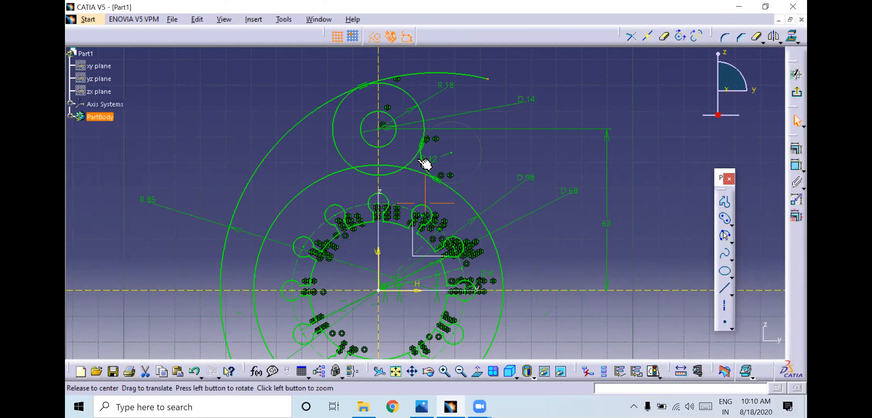
Quick-trim the overhanging upper and lower ends of the R85 arc back to its tangent points on the lug circles.
click(756, 37)
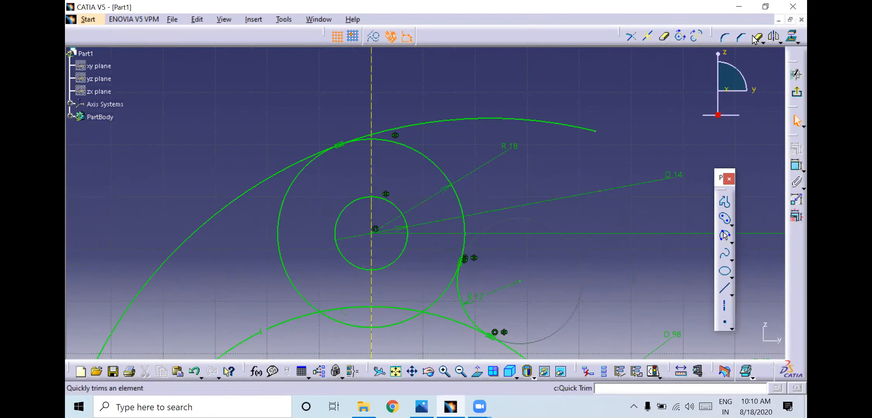
click(493, 119)
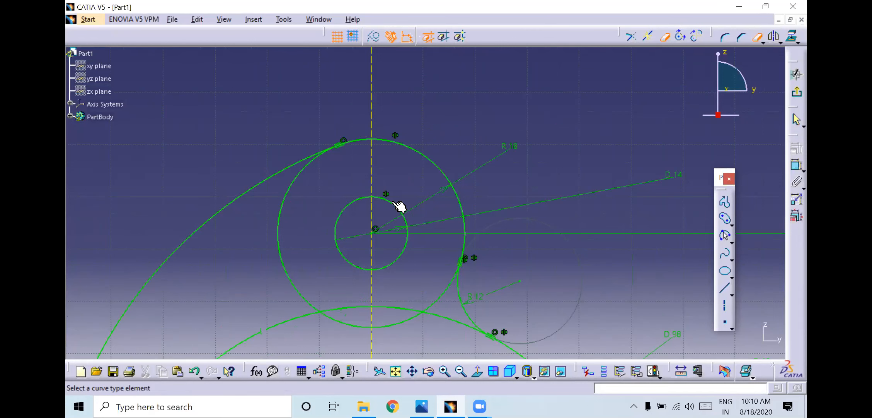
middle_drag(399, 205, 423, 74)
middle_drag(398, 265, 398, 75)
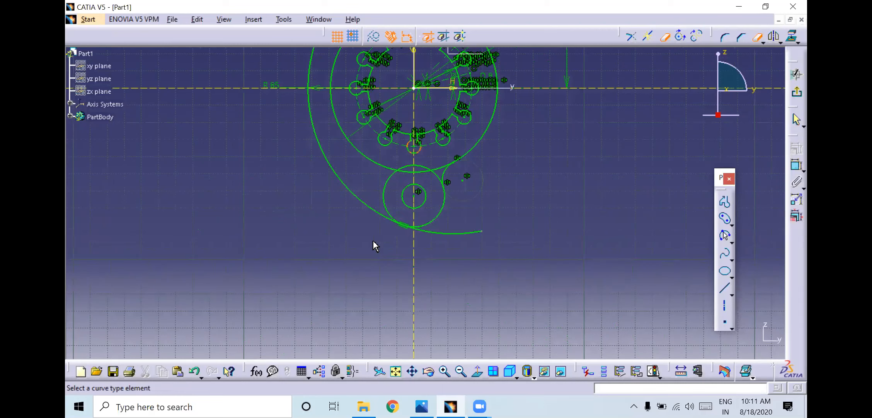
middle_drag(386, 258, 387, 194)
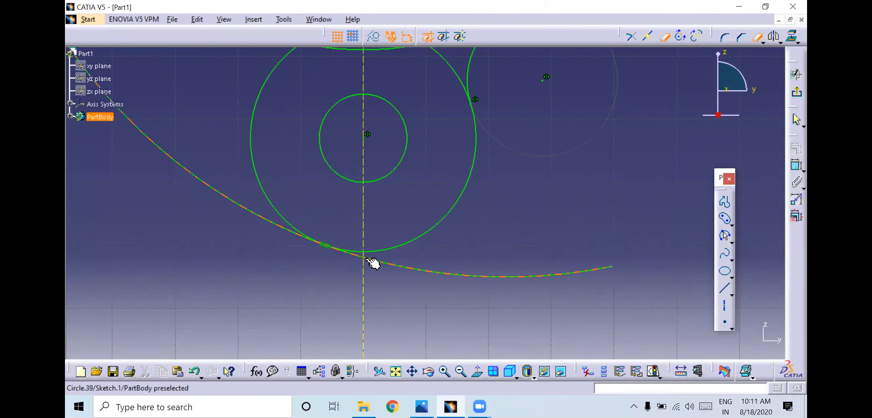
click(436, 272)
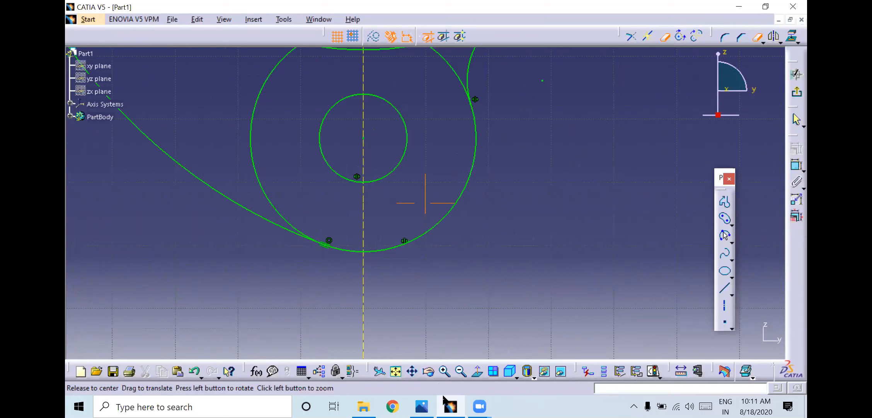
Trim away the inner portions of the upper and lower R18 lug circles, keeping only their outer arcs.
middle_drag(443, 397, 445, 414)
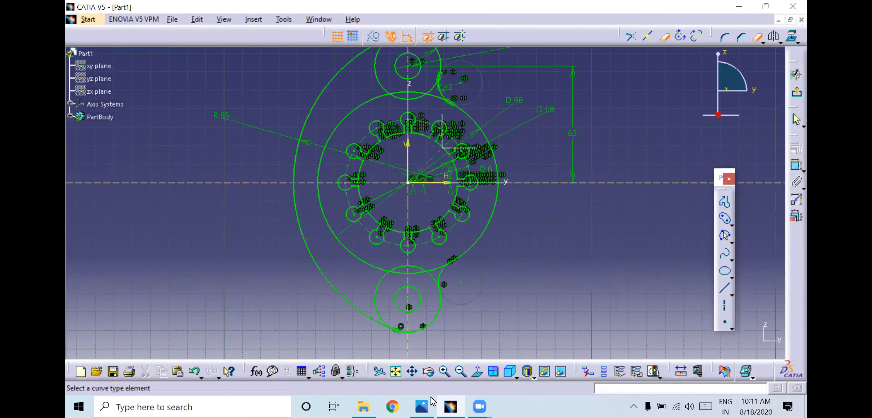
click(681, 36)
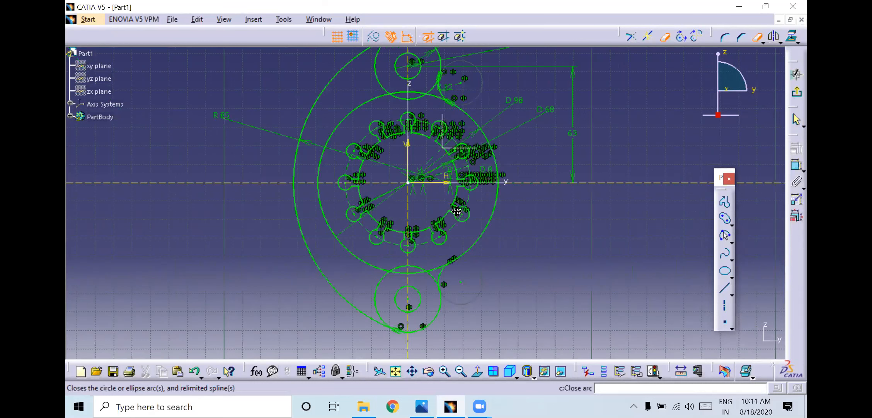
middle_drag(467, 189, 467, 196)
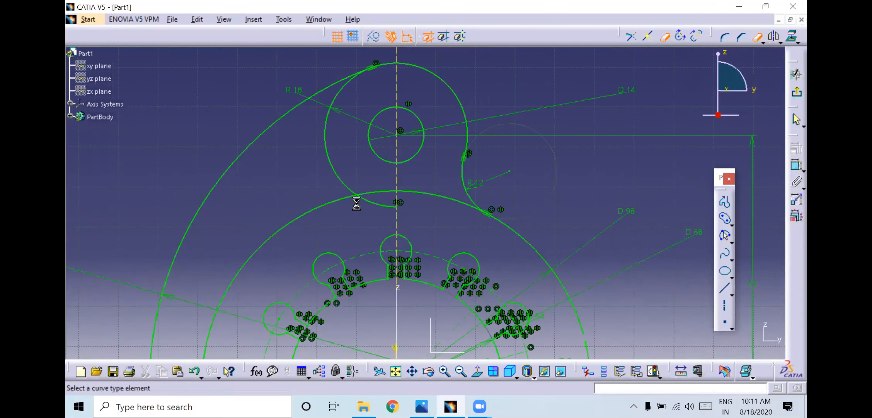
click(344, 181)
middle_drag(533, 170, 537, 235)
middle_drag(523, 93, 474, 208)
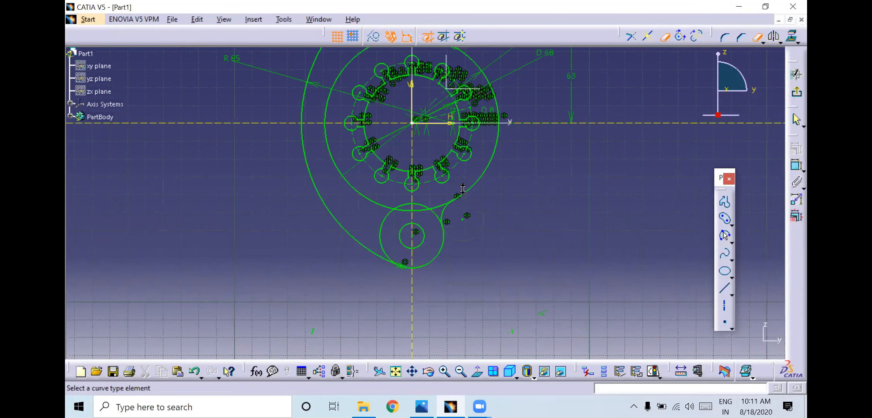
click(440, 222)
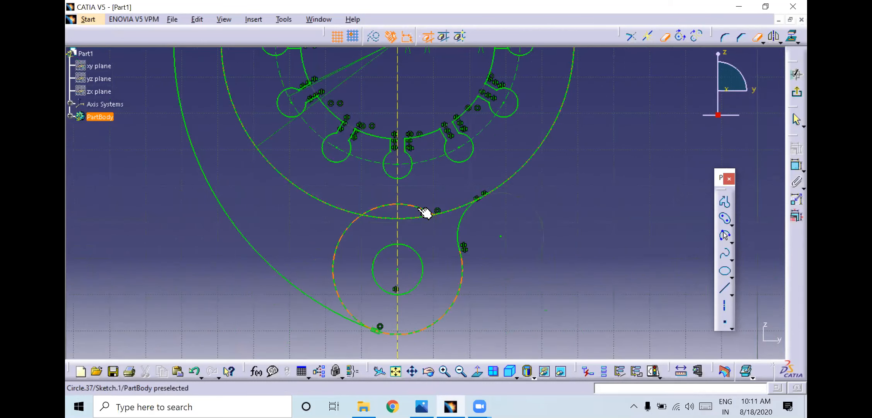
click(390, 212)
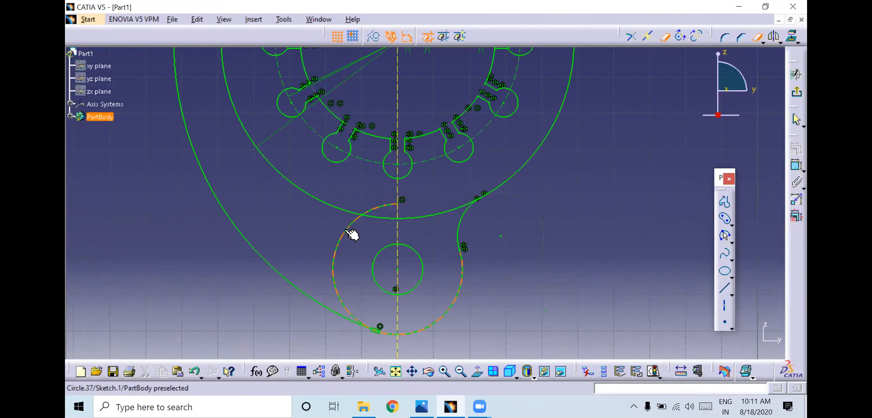
mouse_move(548, 195)
middle_down()
mouse_move(554, 234)
mouse_move(548, 161)
mouse_move(558, 216)
mouse_move(573, 211)
mouse_move(572, 238)
middle_up()
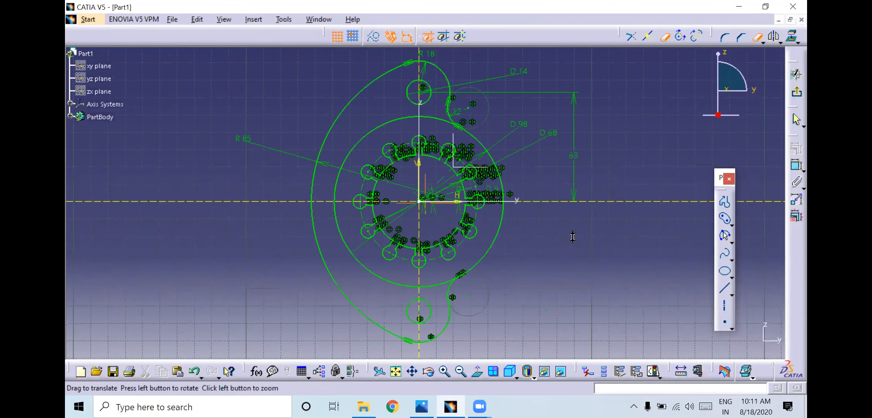
middle_drag(497, 310, 493, 355)
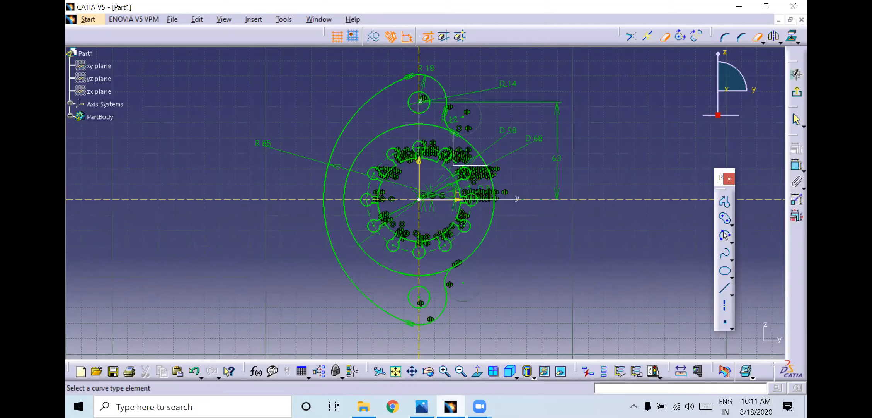
Check the side lug in the Sketch2.jpg reference and draw a circle about 14 mm in radius on the horizontal axis, outside the R85 arc.
click(422, 406)
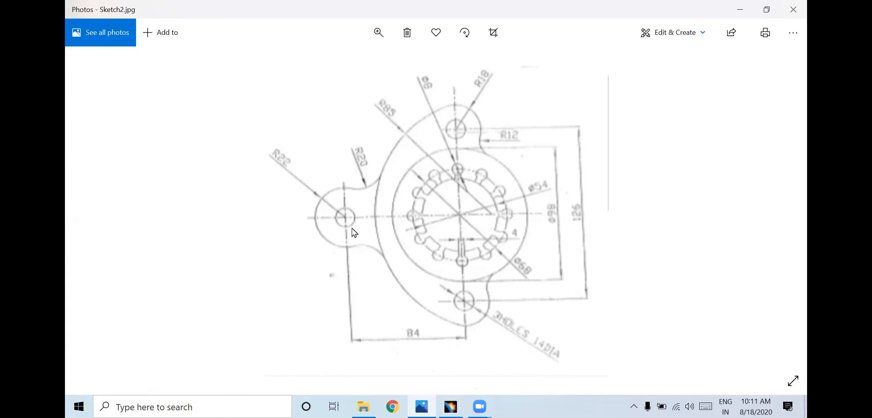
click(451, 406)
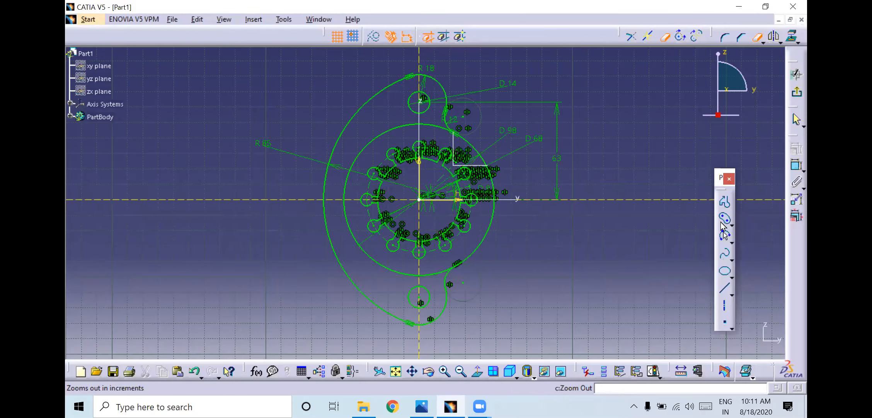
click(725, 235)
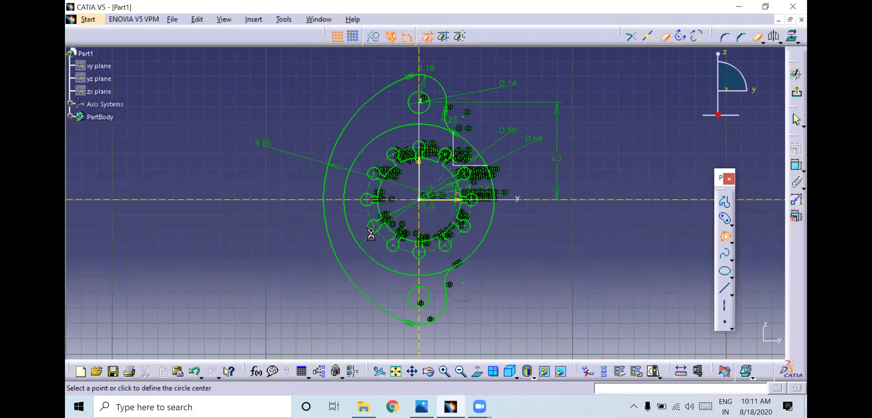
click(258, 199)
click(266, 179)
Constrain the radius of the side lug circle on the horizontal axis to 22 mm.
click(797, 166)
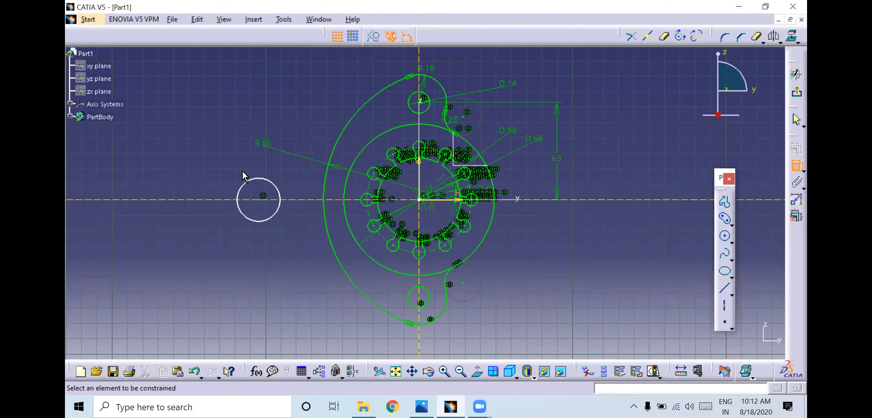
click(256, 178)
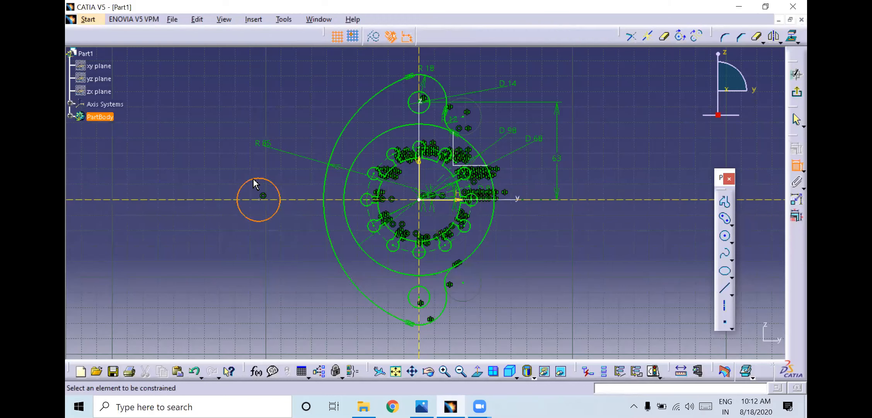
double_click(231, 165)
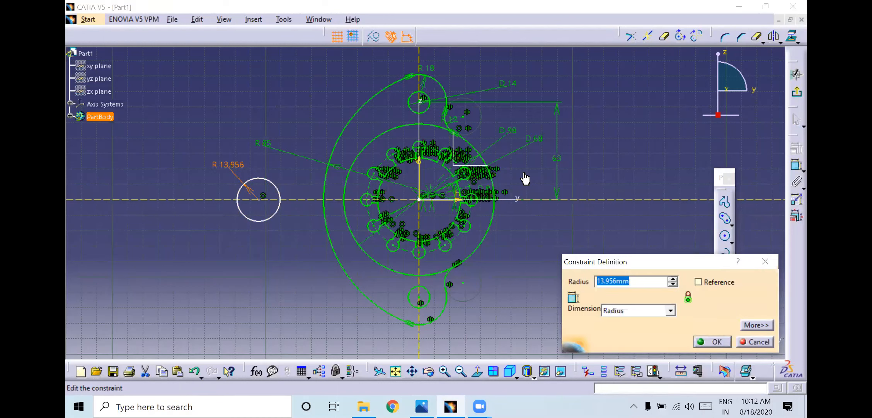
text(22)
key(Return)
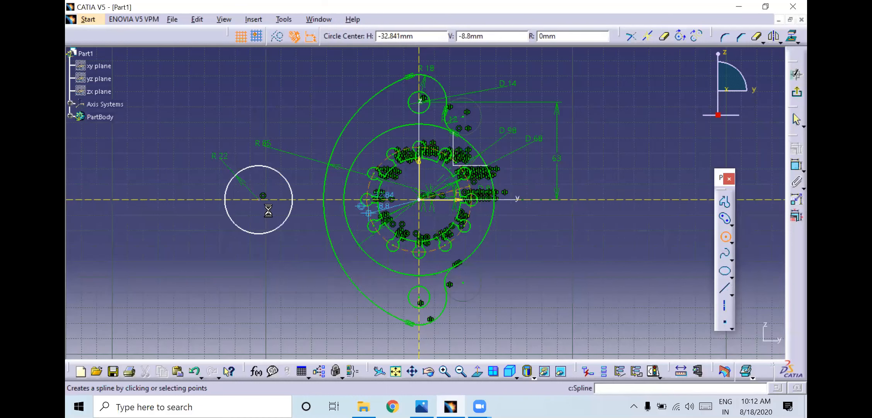
Draw a smaller concentric circle inside the R22 side lug circle and constrain it to a 14 mm diameter.
click(264, 197)
click(271, 185)
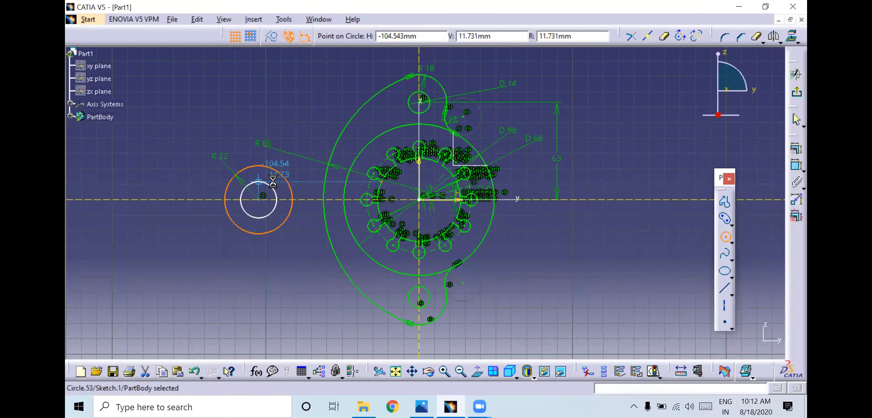
click(796, 166)
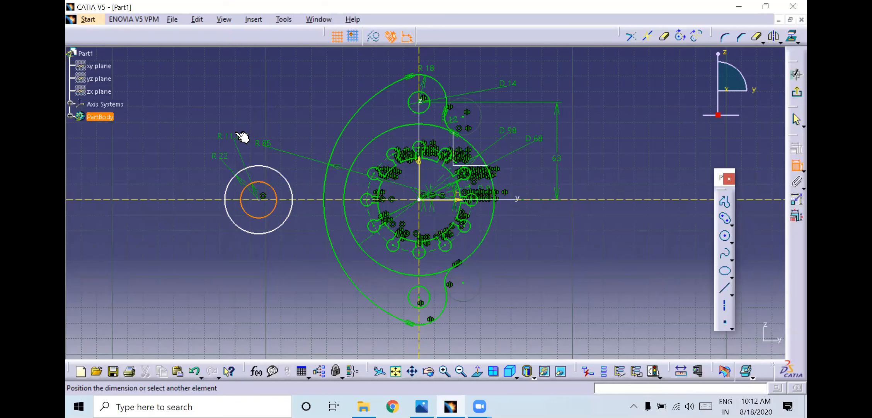
click(233, 135)
double_click(233, 136)
click(627, 311)
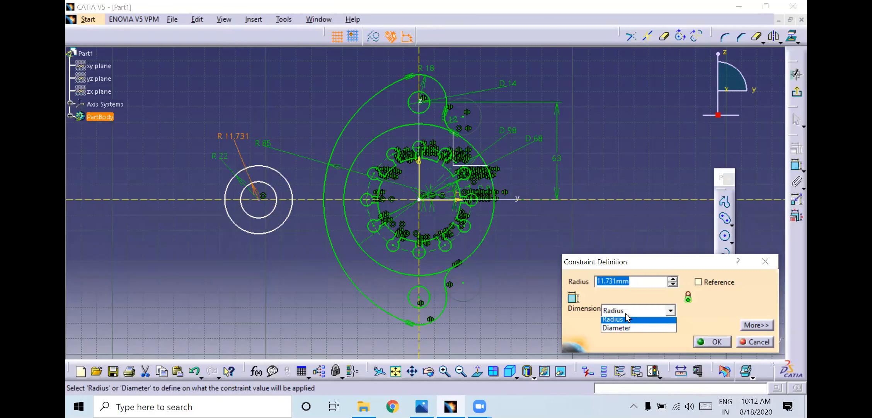
click(624, 329)
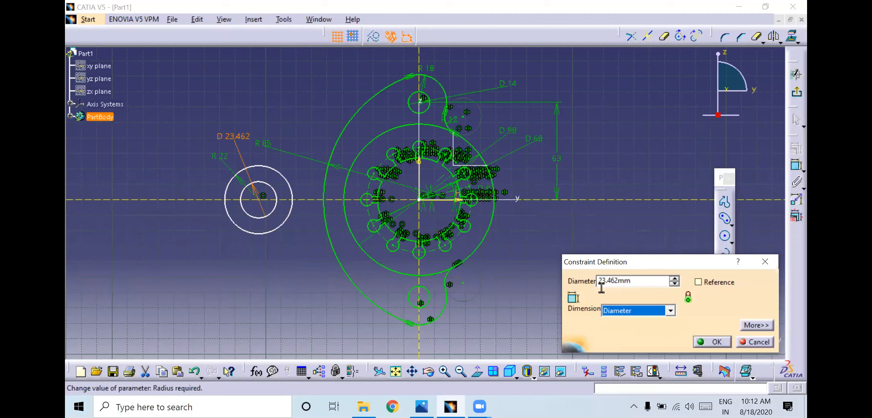
double_click(619, 281)
text(14)
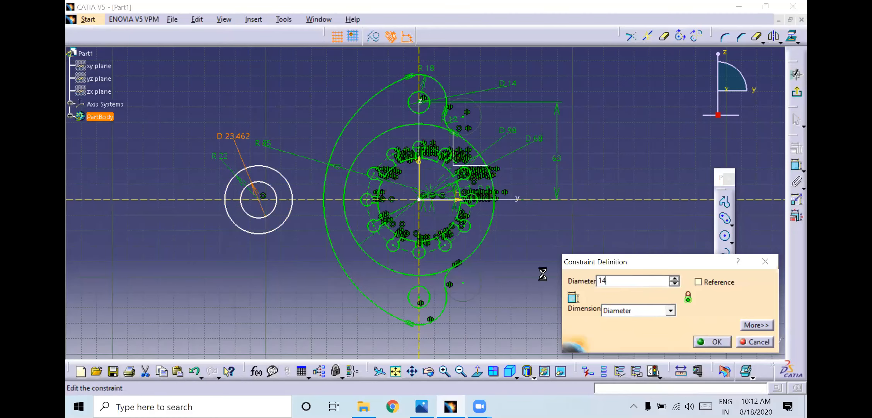
key(Return)
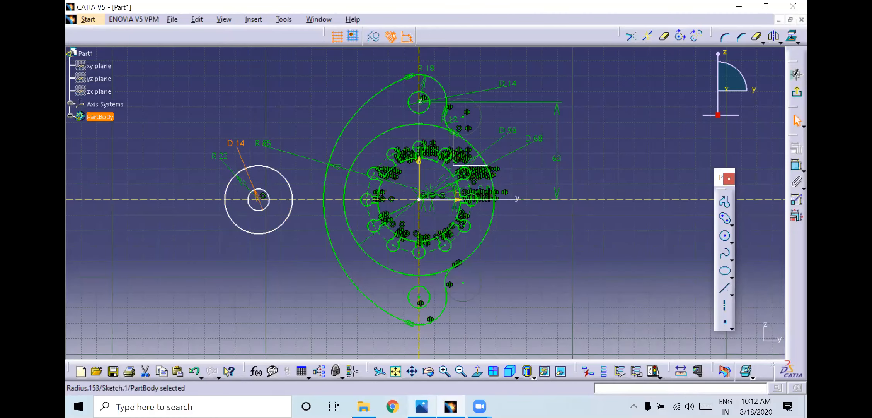
Check the side lug's offset in Sketch2.jpg and constrain its centre 84 mm horizontally from the vertical axis.
click(421, 406)
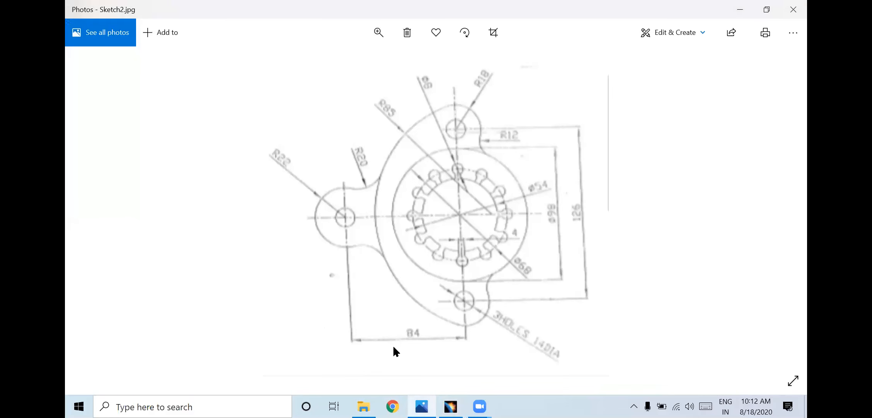
click(451, 407)
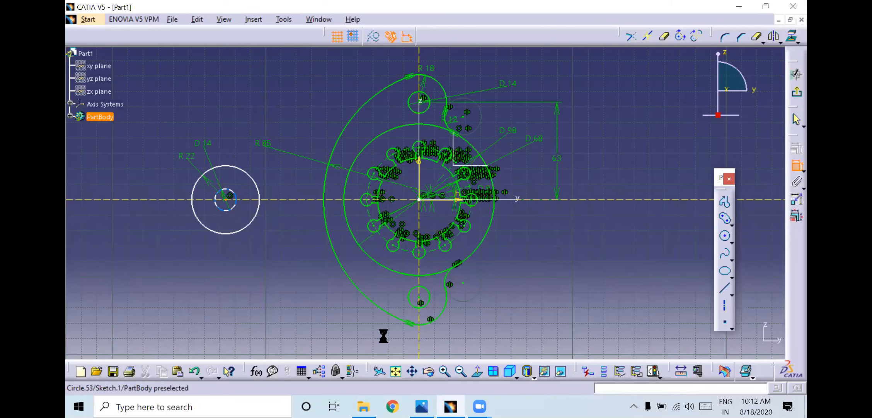
key(alt+Tab)
key(alt+Tab)
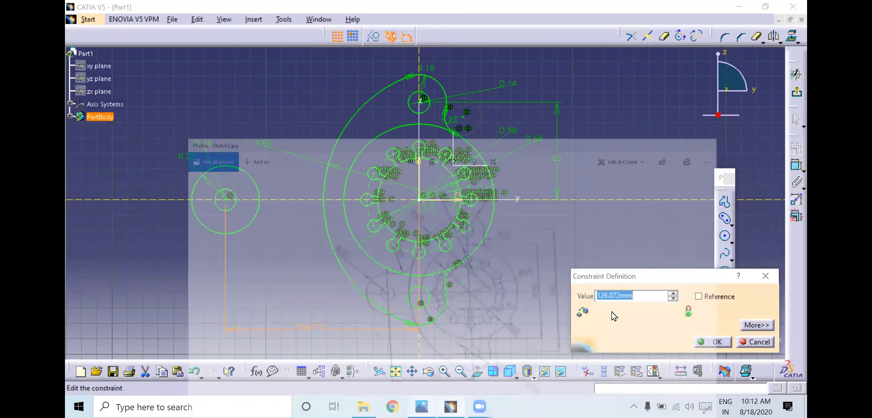
text(8)
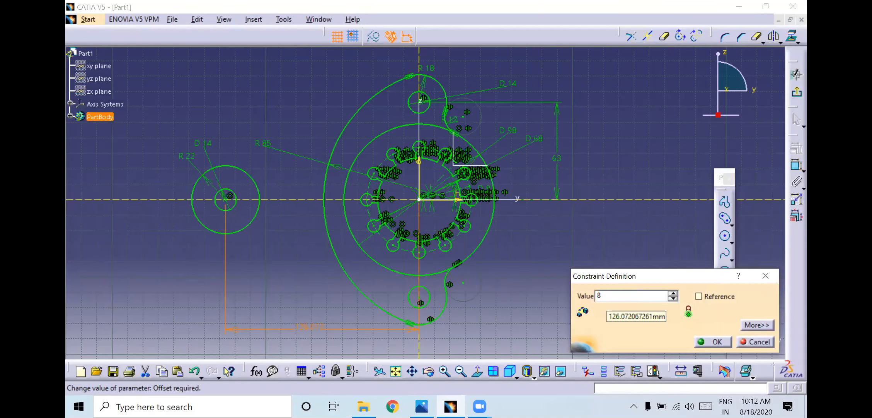
text(4)
key(Return)
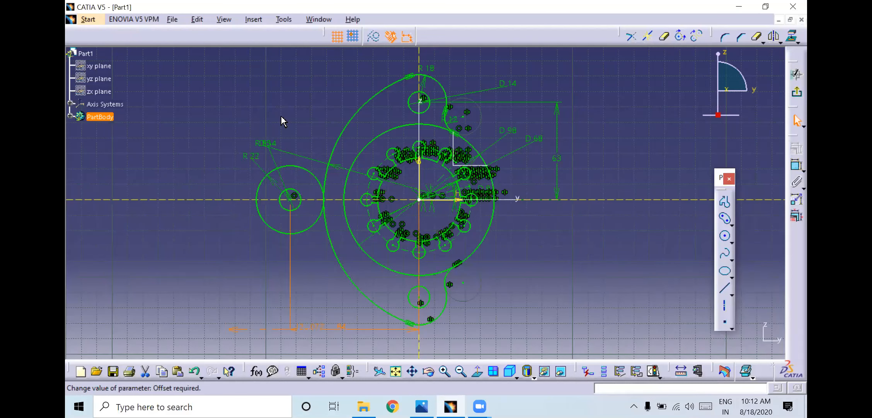
Check the side lug's fillet radius in Sketch2.jpg, try a trimmed upper corner between lug and R85 arc, and undo it.
click(421, 401)
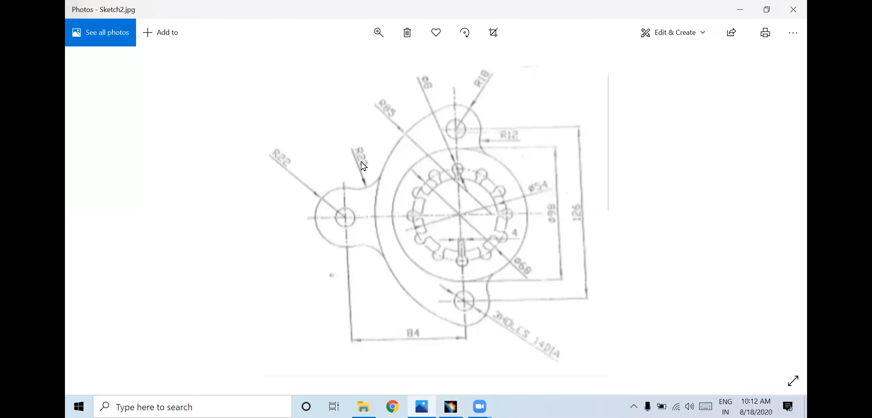
click(449, 403)
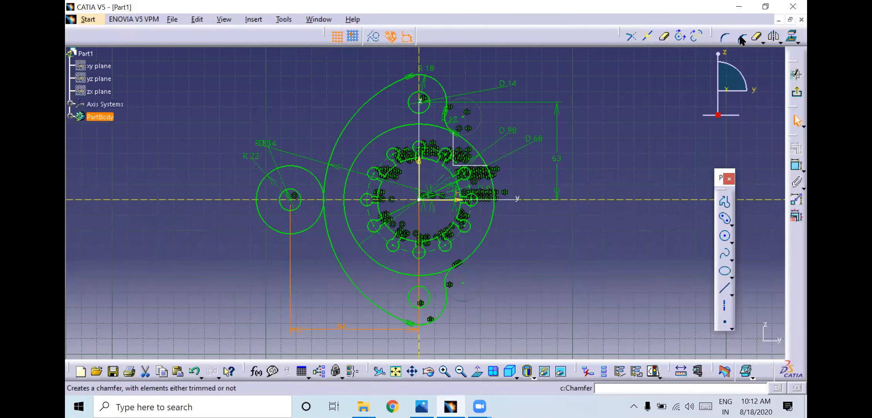
click(726, 37)
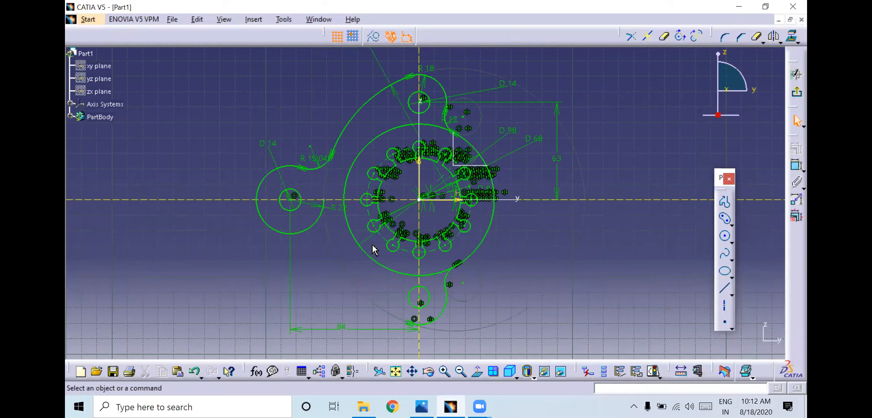
key(ctrl+z)
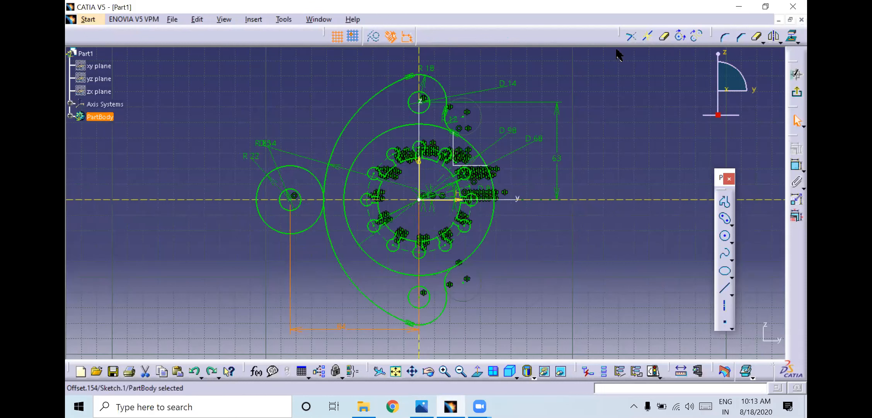
Add an untrimmed upper corner between the R22 lug circle and the R85 arc and set its radius to 20 mm.
click(725, 38)
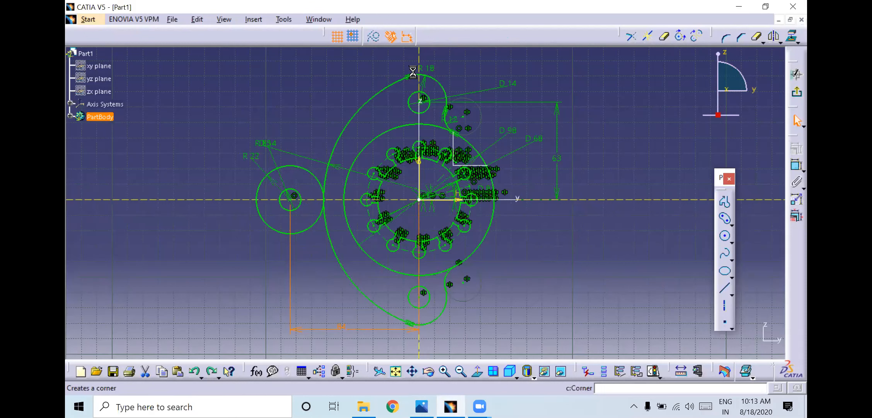
click(307, 173)
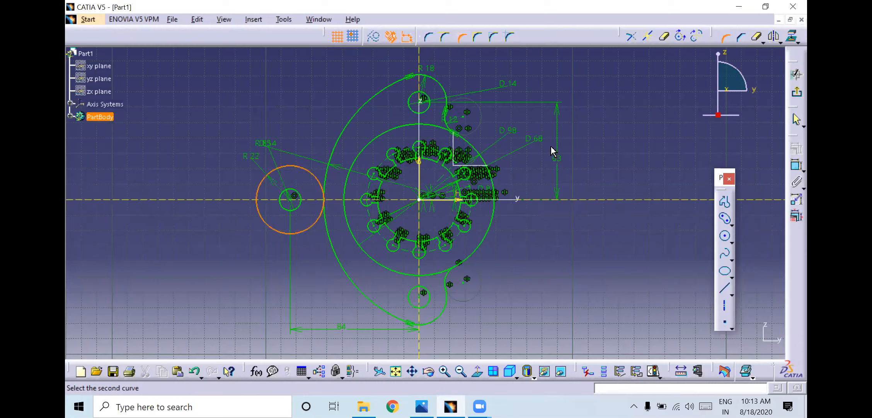
text(20)
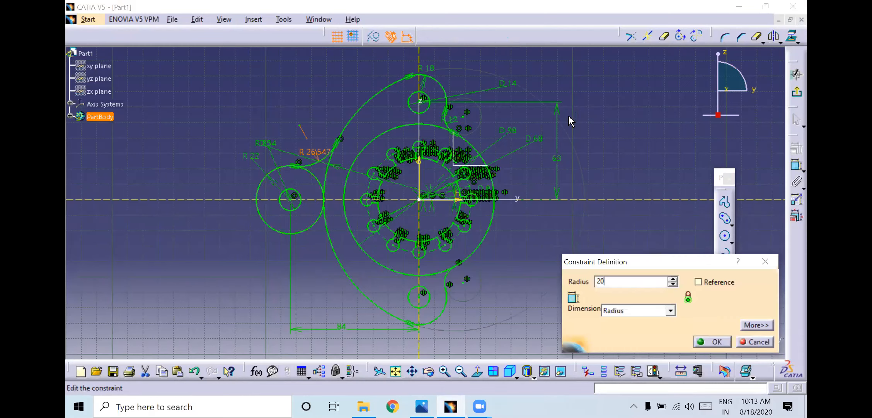
key(Return)
Add a matching untrimmed lower corner between the R22 lug circle and the R85 arc with a 20 mm radius.
click(665, 37)
click(718, 37)
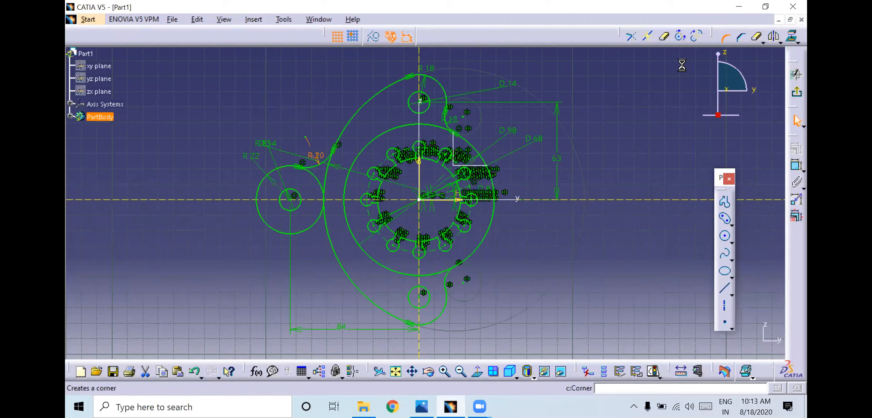
click(314, 229)
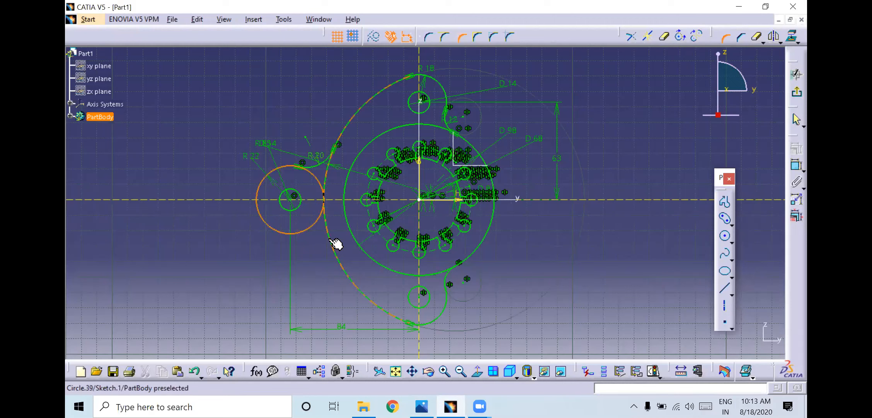
click(332, 243)
click(325, 239)
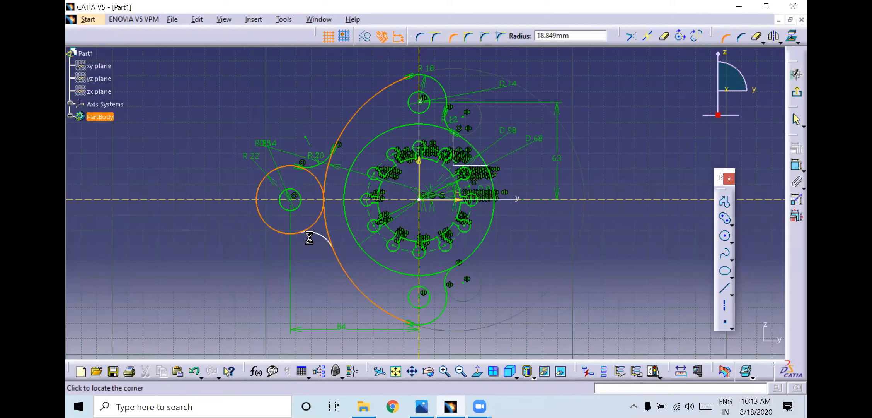
double_click(315, 238)
text(20)
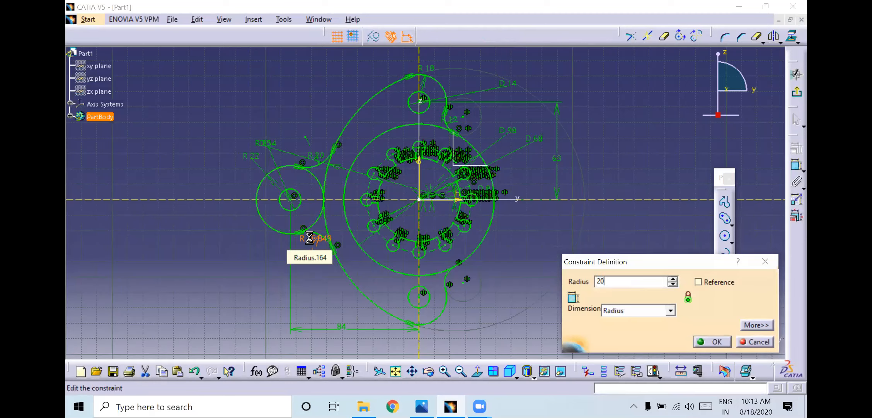
key(Return)
Compare with Sketch2.jpg, quick-trim the R22 circle's inner portion between the two R20 corners, and check the sketch's solving status.
click(421, 406)
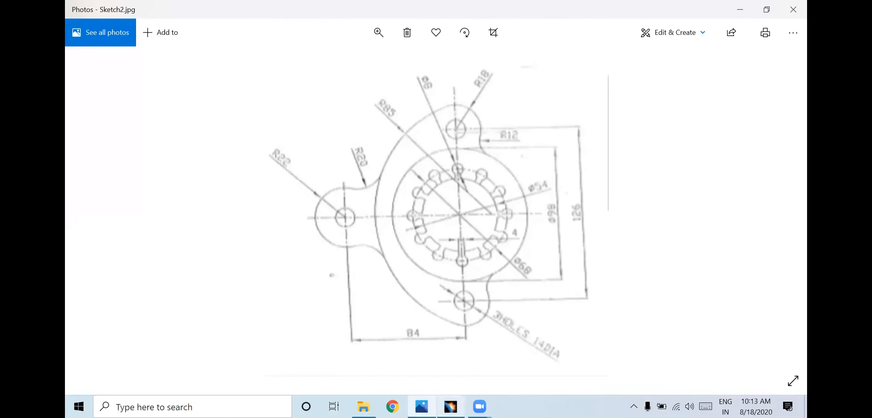
click(451, 406)
click(665, 37)
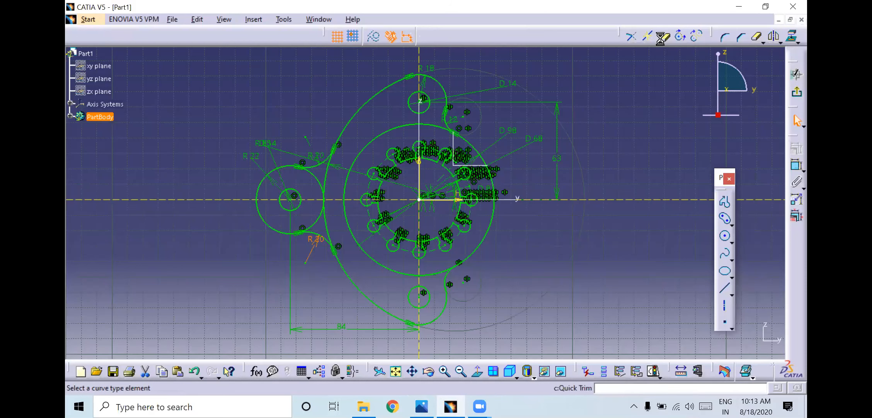
click(329, 200)
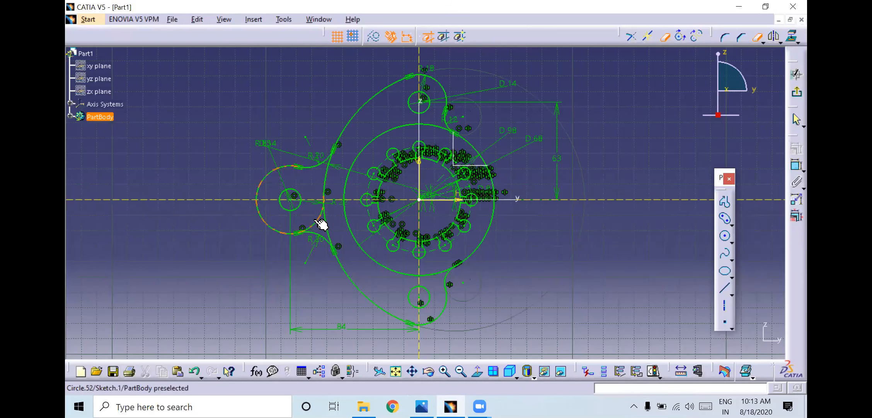
click(654, 371)
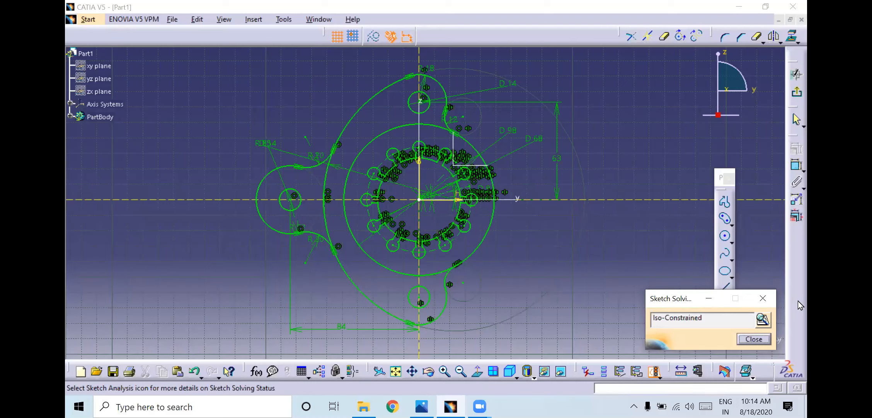
click(763, 297)
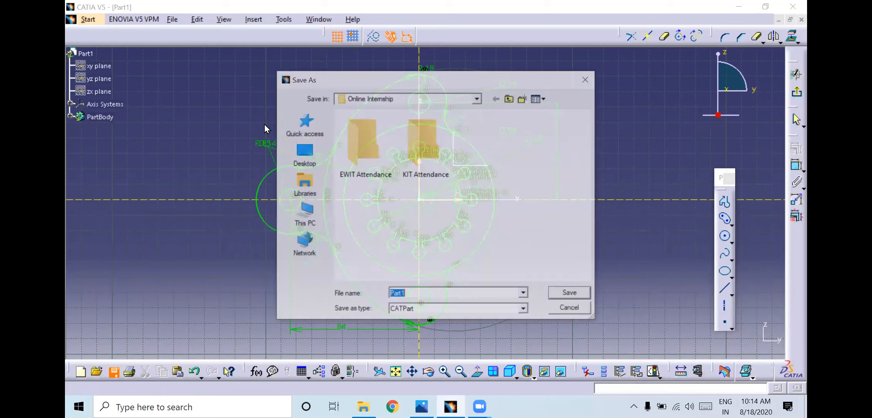
Save the part to the Desktop as a CATPart named Sketch and show the desktop to see the file.
click(323, 163)
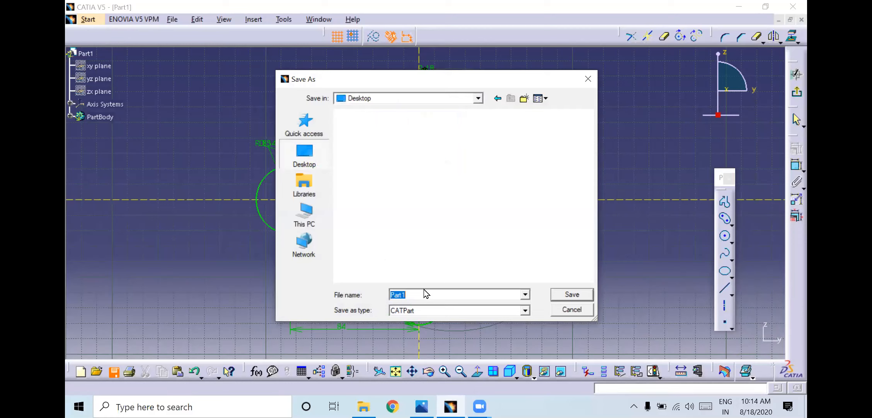
text(S)
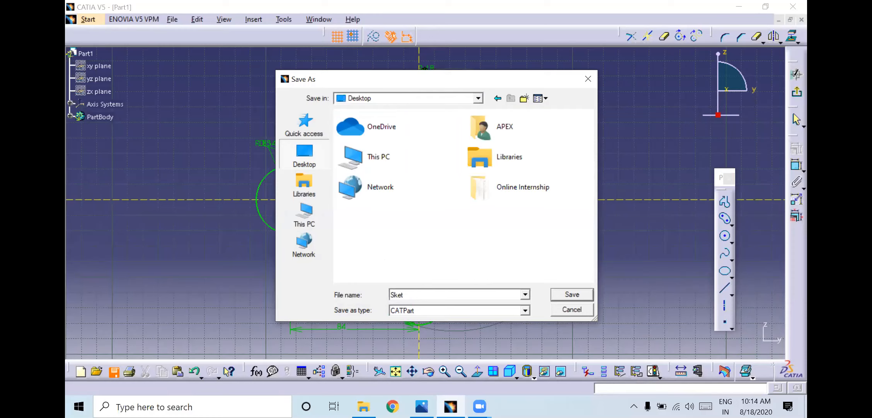
text(ketch)
key(Return)
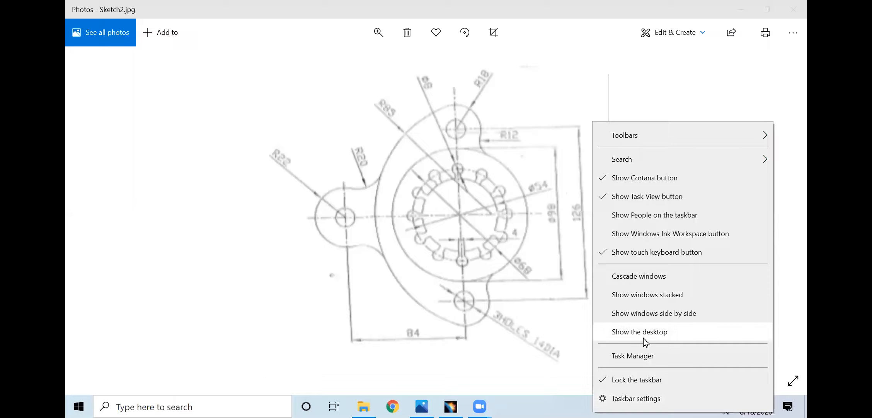
click(647, 332)
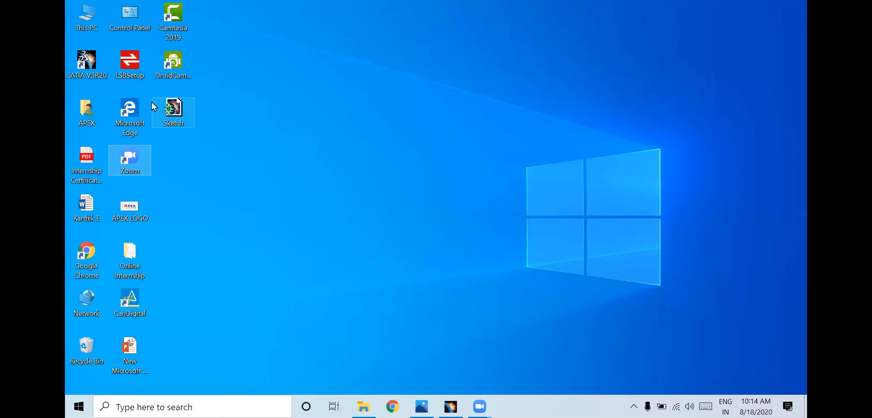
click(479, 405)
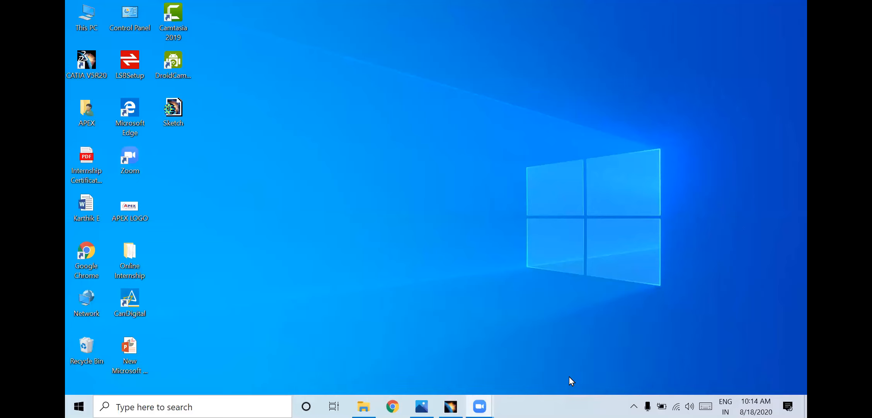
click(422, 406)
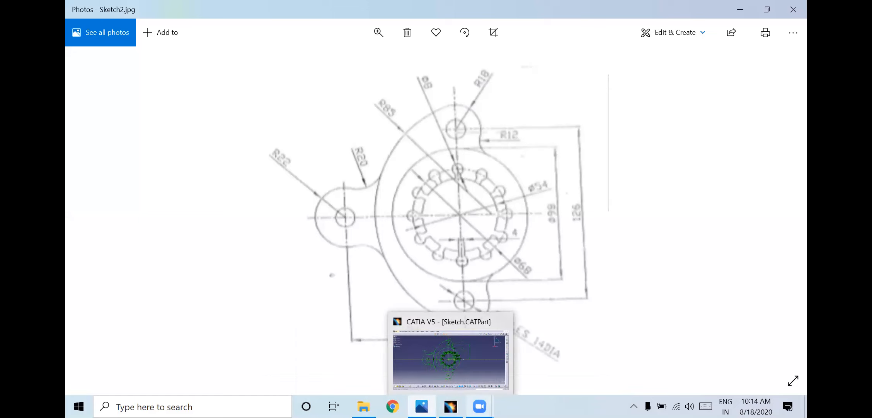
click(375, 364)
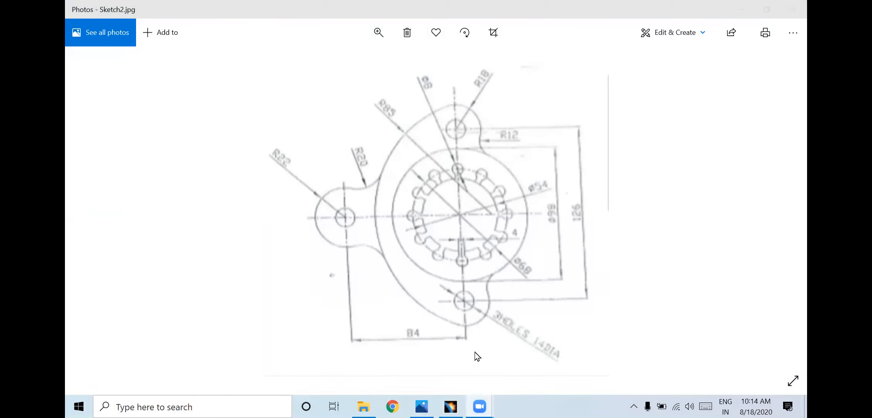
click(742, 10)
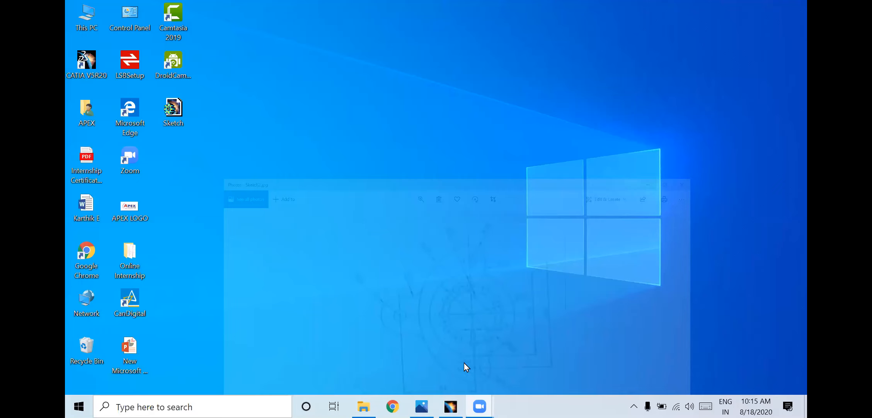
mouse_move(479, 406)
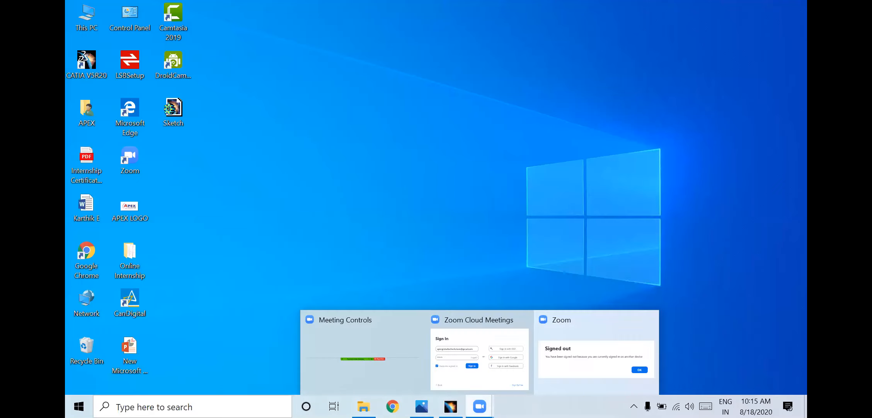